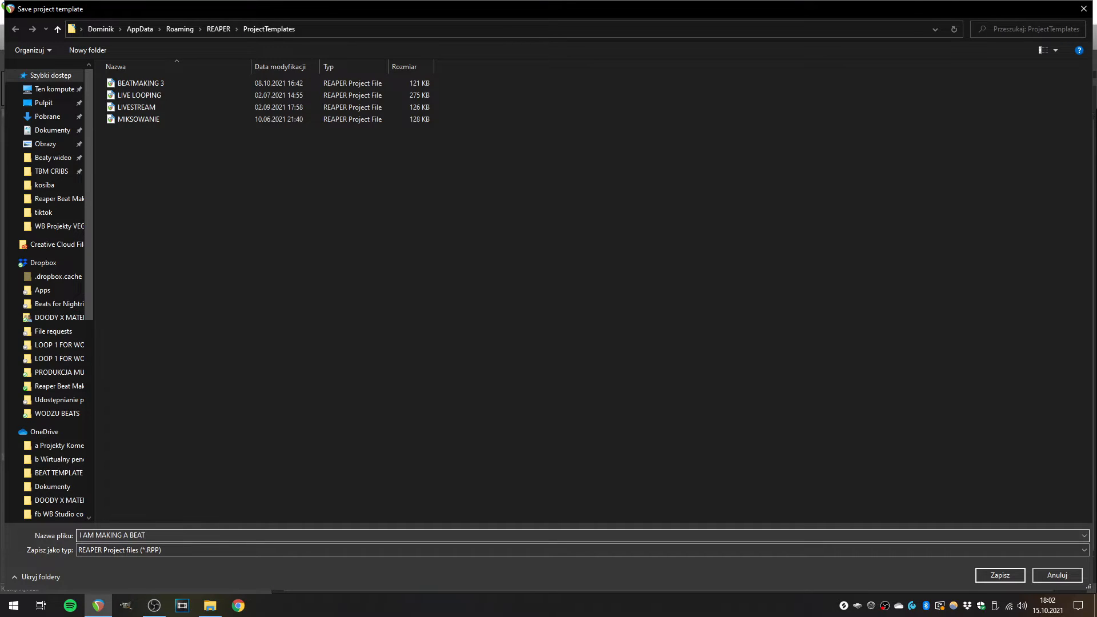
- Save the project template as I AM MAKING A BEAT and load it into the empty project
key(Return)
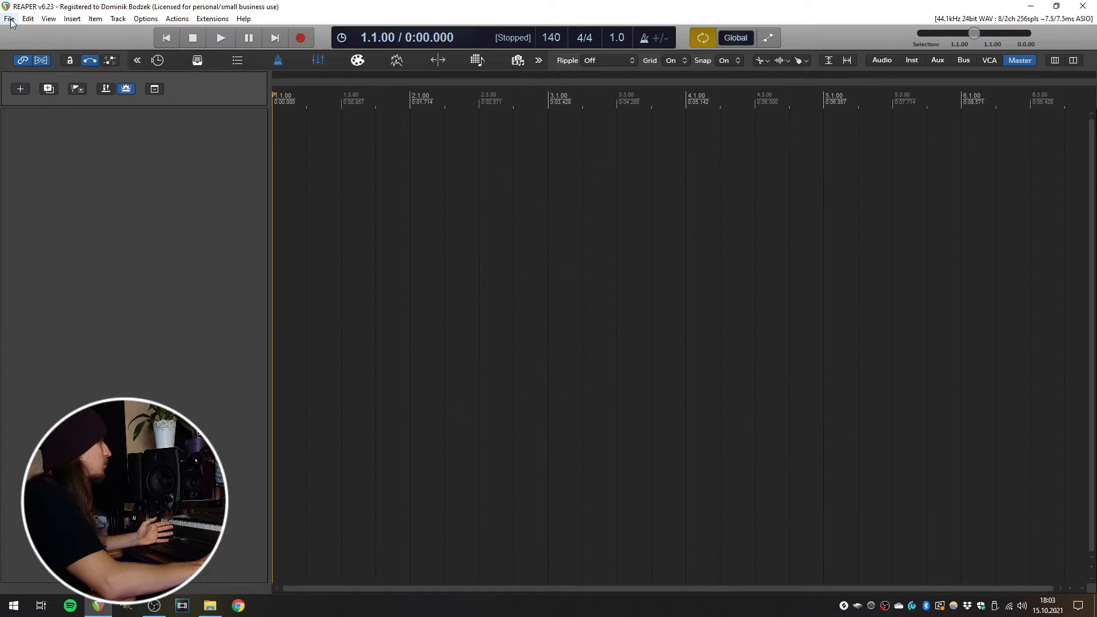
click(9, 19)
mouse_move(70, 127)
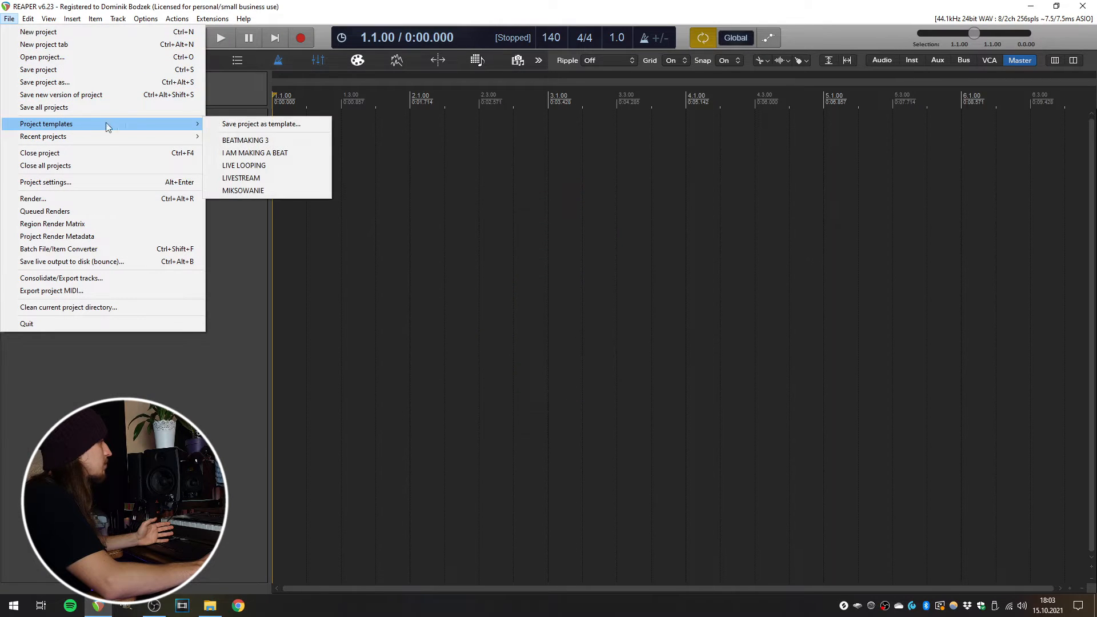
click(248, 152)
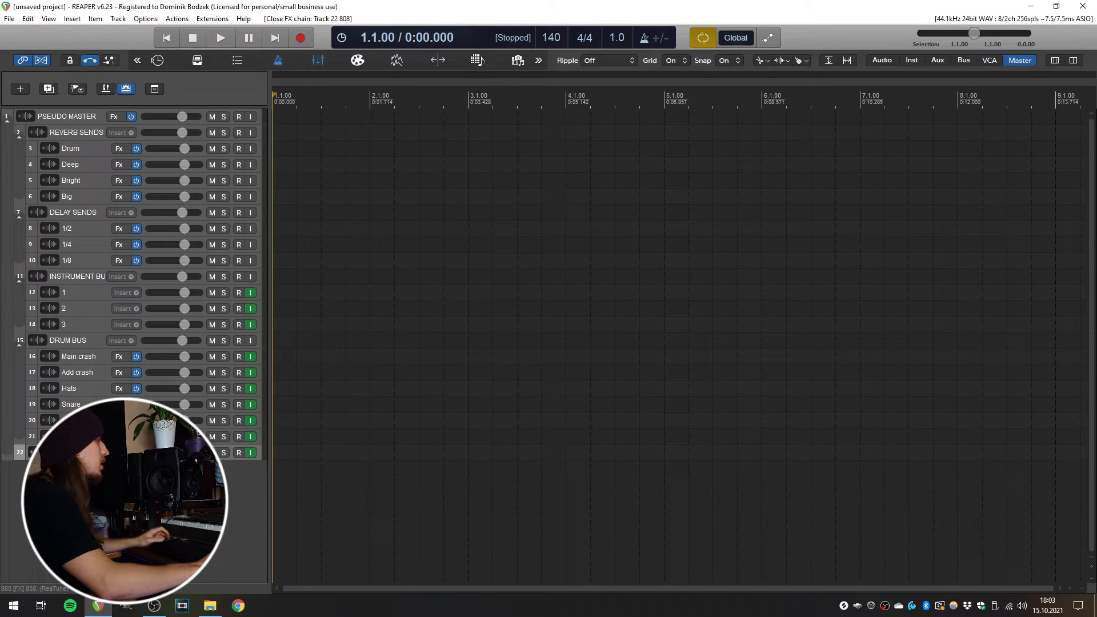
- Open the 808 track's effects chain, arm the track for recording and examine its MIDI input options
click(113, 453)
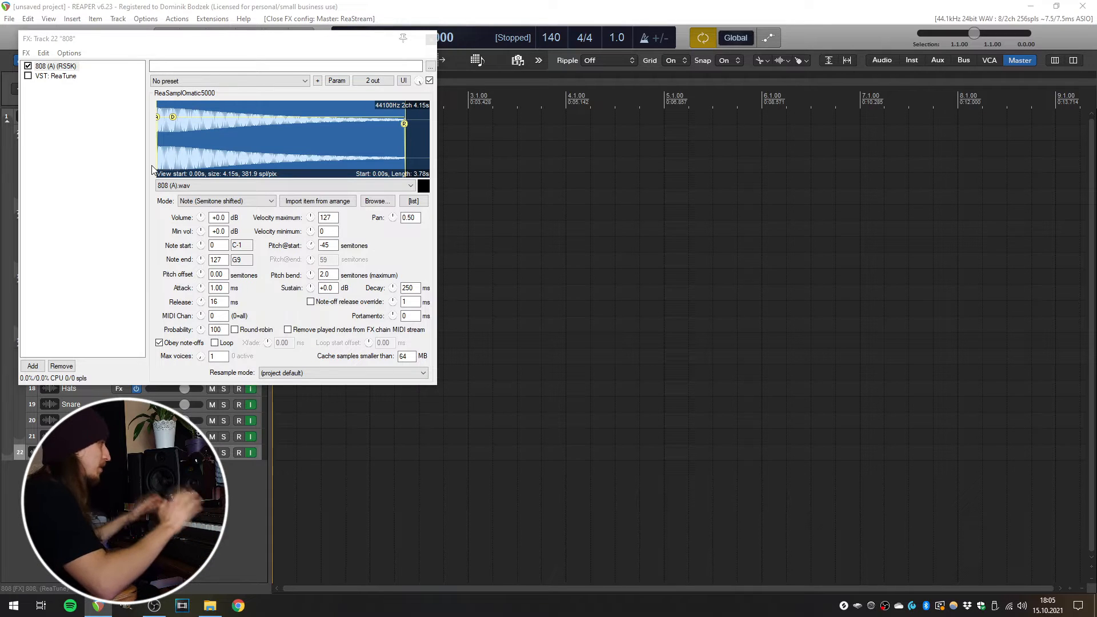
click(239, 453)
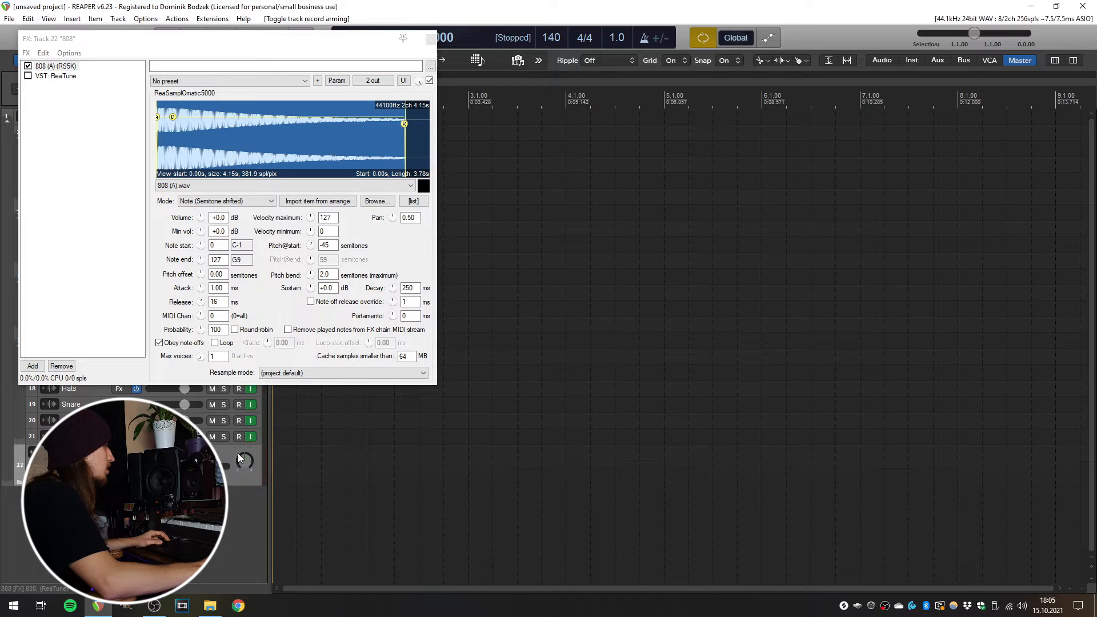
click(266, 464)
mouse_move(358, 424)
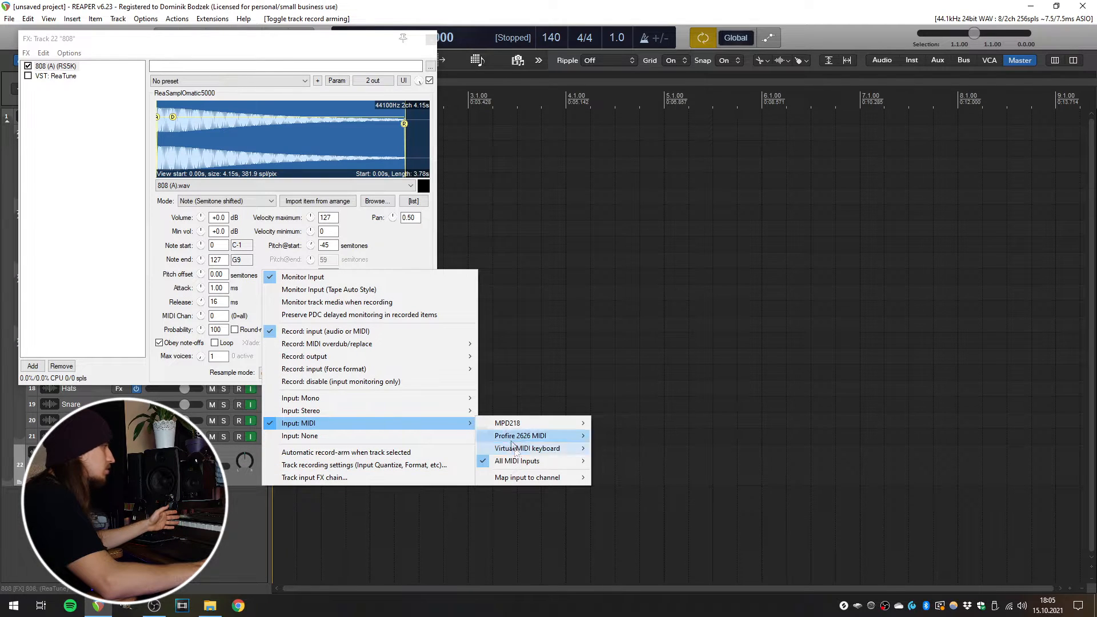
mouse_move(518, 461)
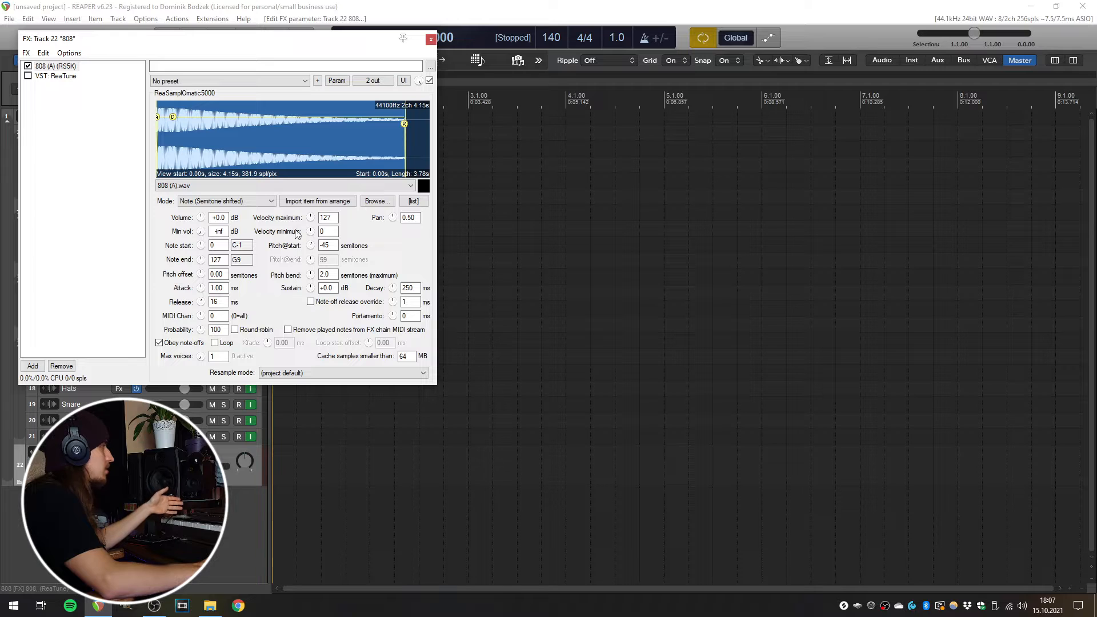
- Look through the sample files available for the 808 sampler and close the file browser without loading one
click(375, 201)
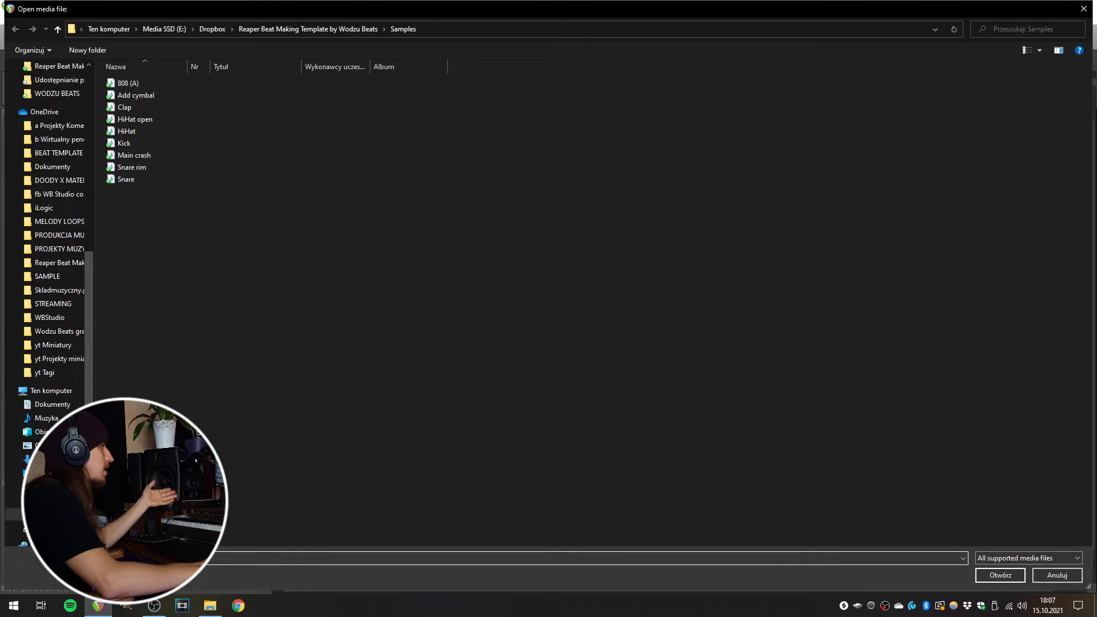
click(1083, 9)
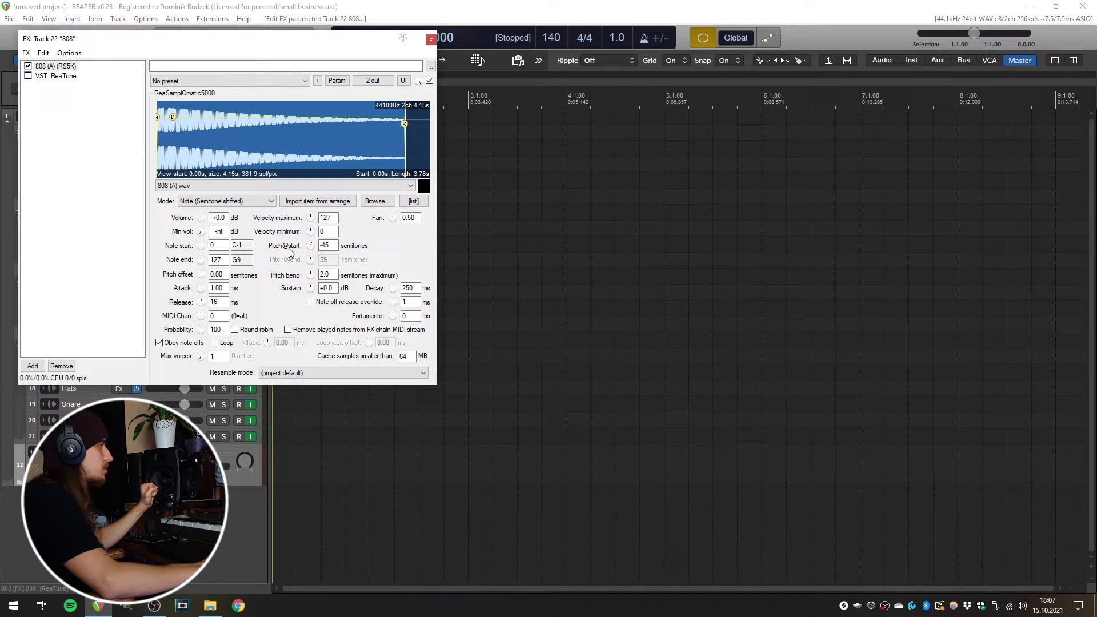
- Float the ReaTune tuner in its own window beside the 808 effects chain and enable it
click(51, 77)
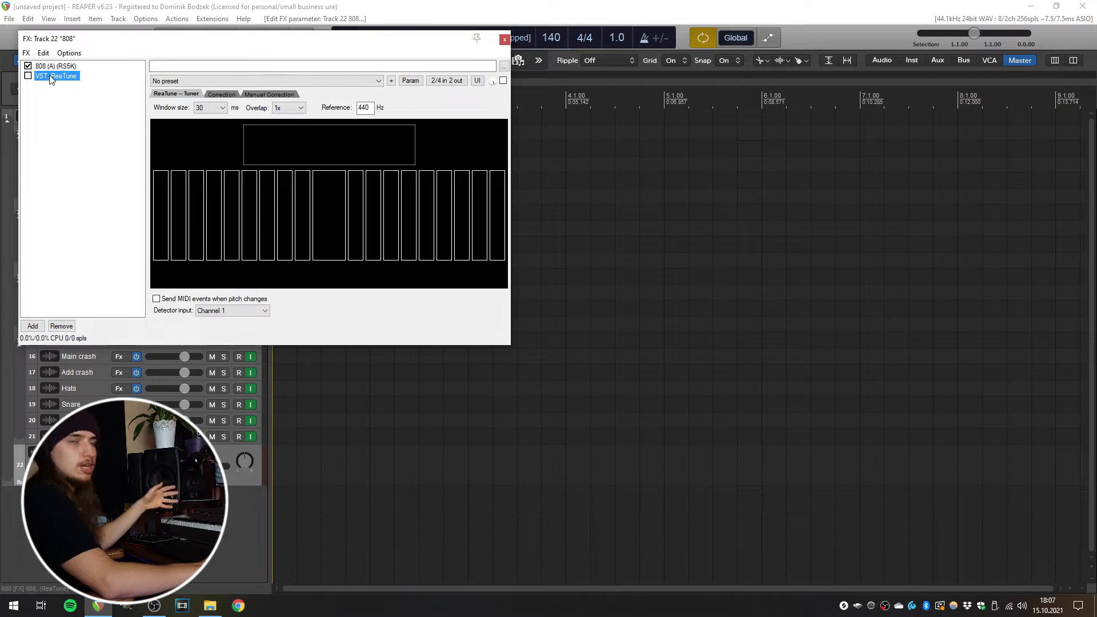
double_click(52, 79)
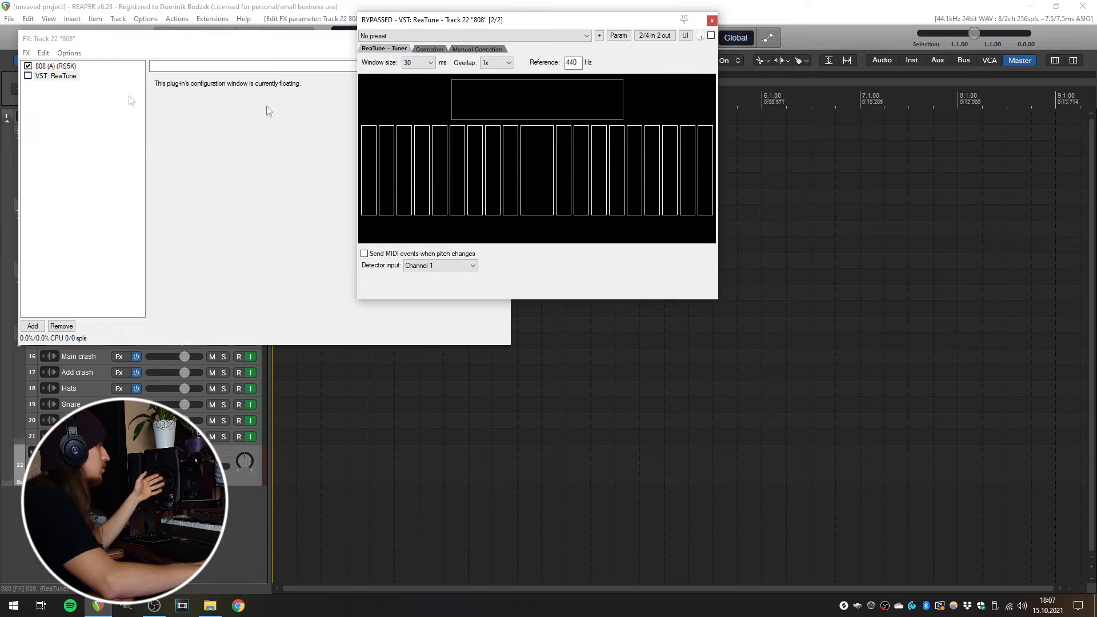
drag(552, 21, 762, 27)
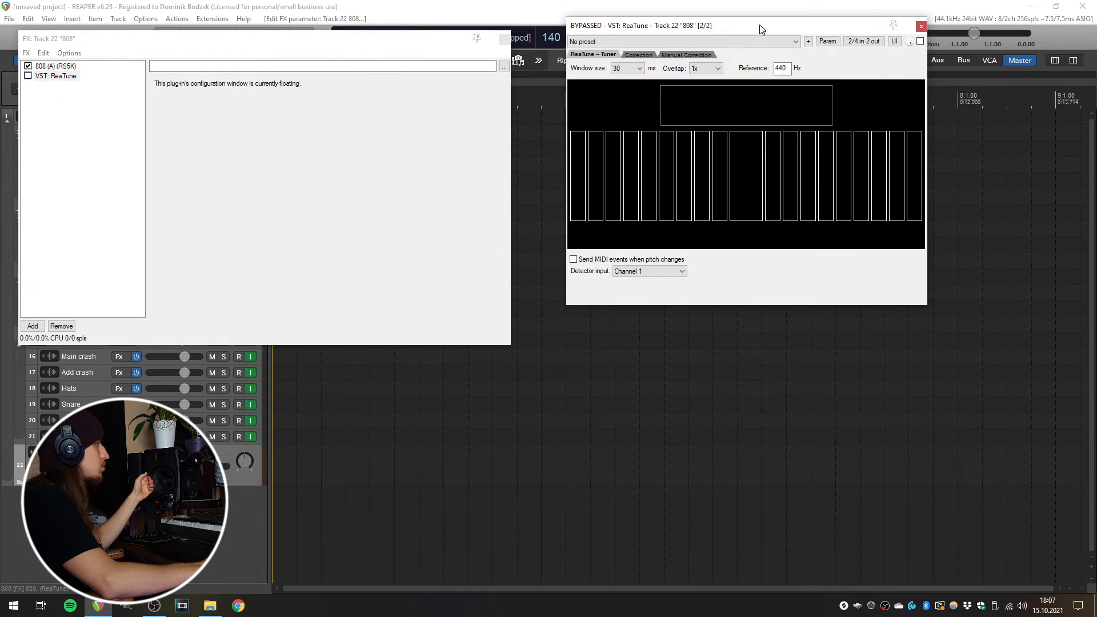
click(28, 76)
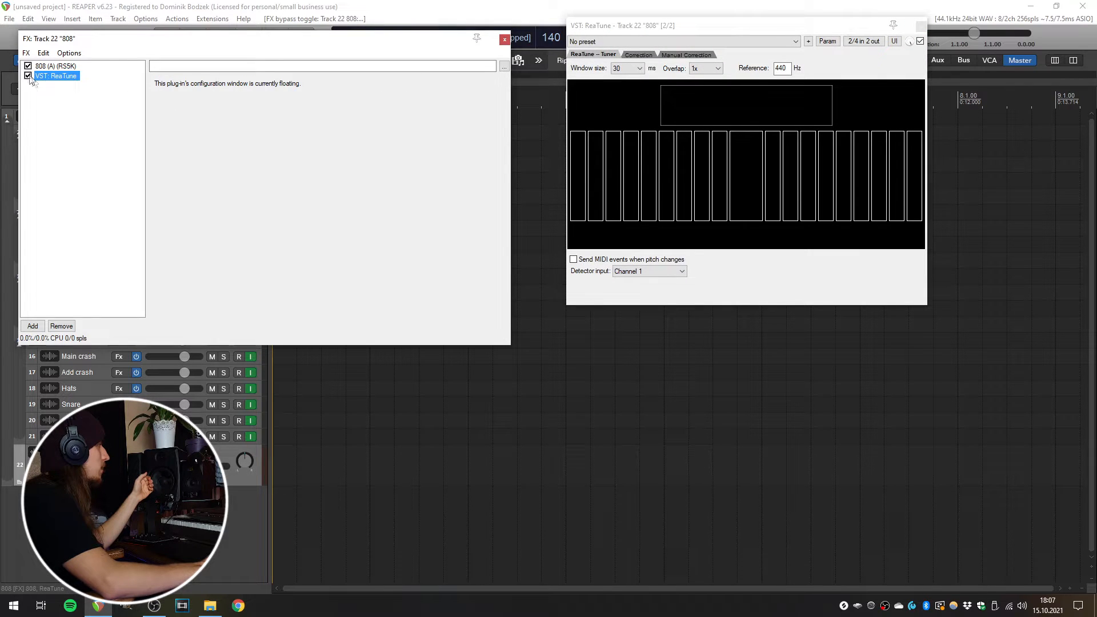
- Return to the 808 sampler's settings and examine the Portamento control
click(57, 66)
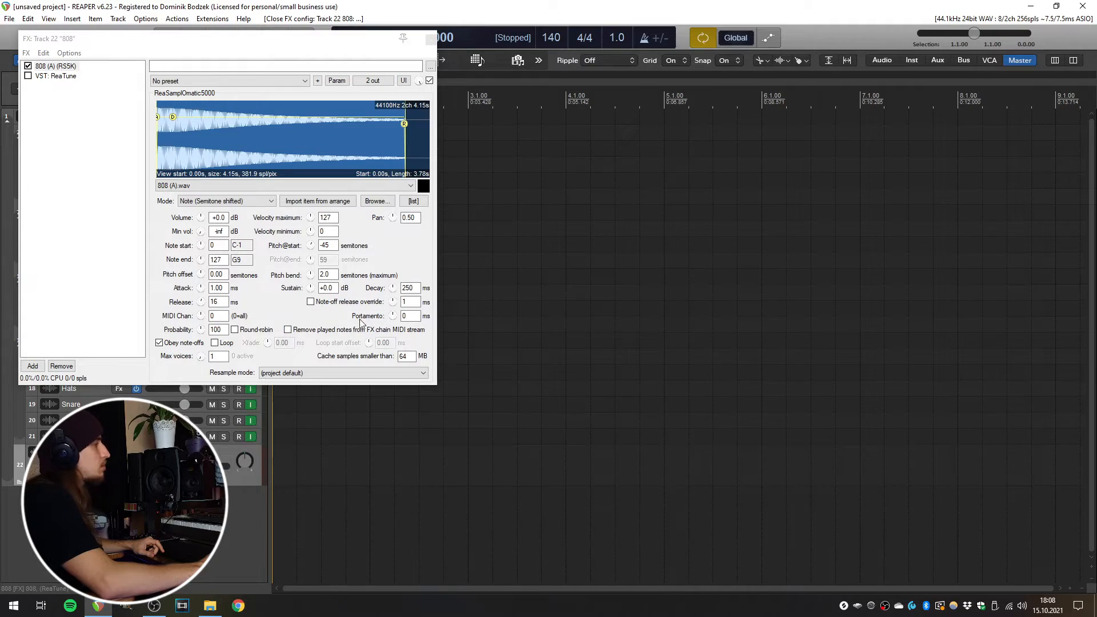
click(392, 318)
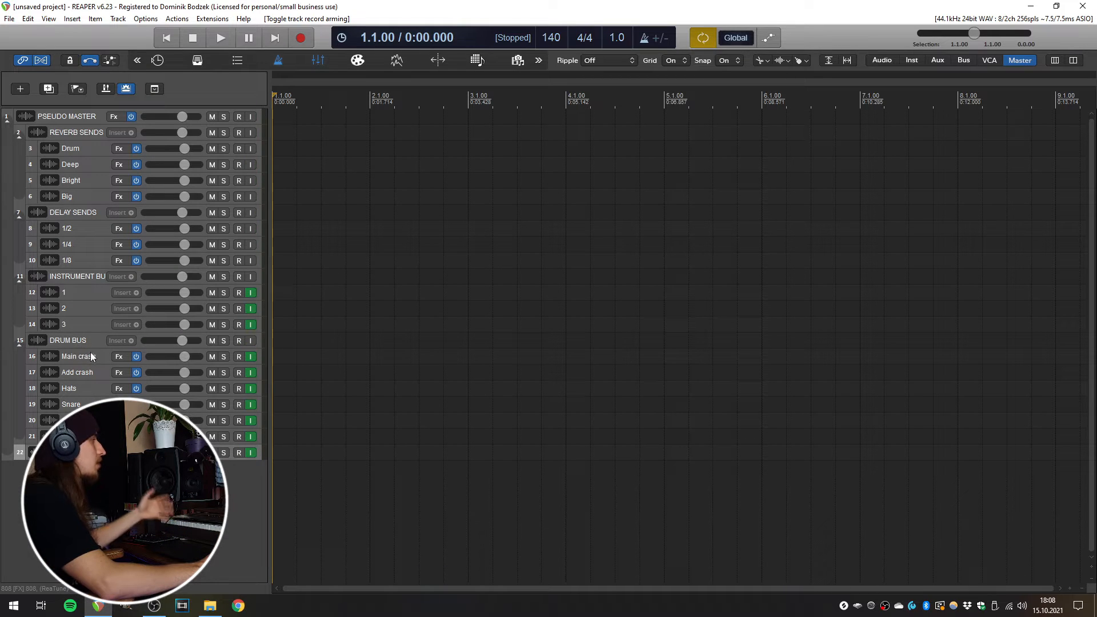
- Go through the drum bus tracks one by one, from Kick up to Main crash
click(86, 436)
click(86, 420)
click(86, 436)
click(86, 420)
click(86, 404)
click(88, 389)
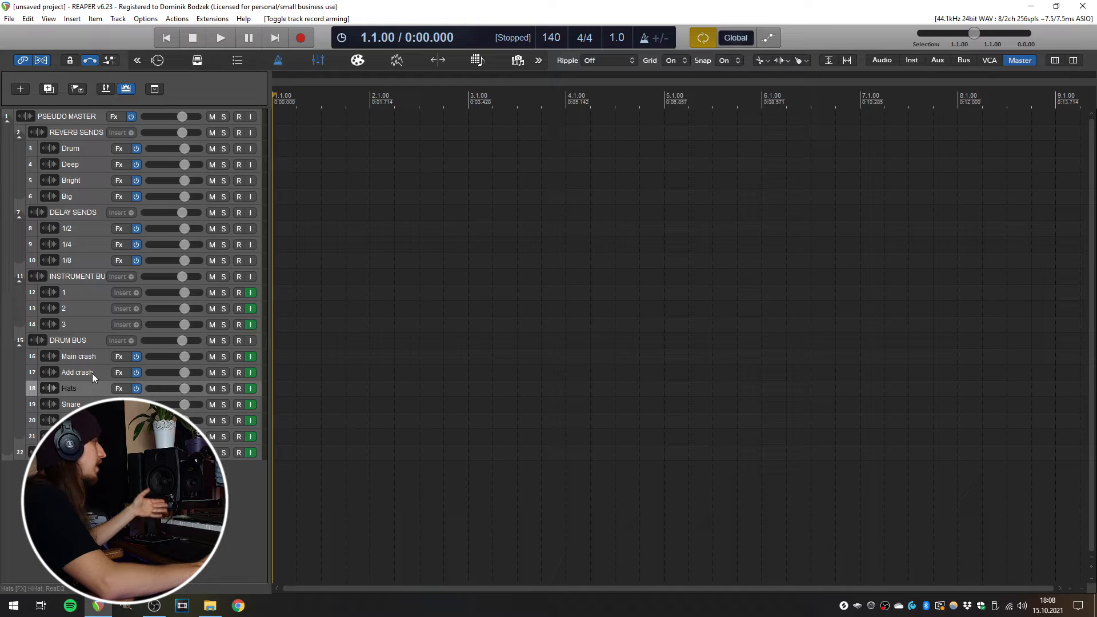
click(91, 373)
click(93, 358)
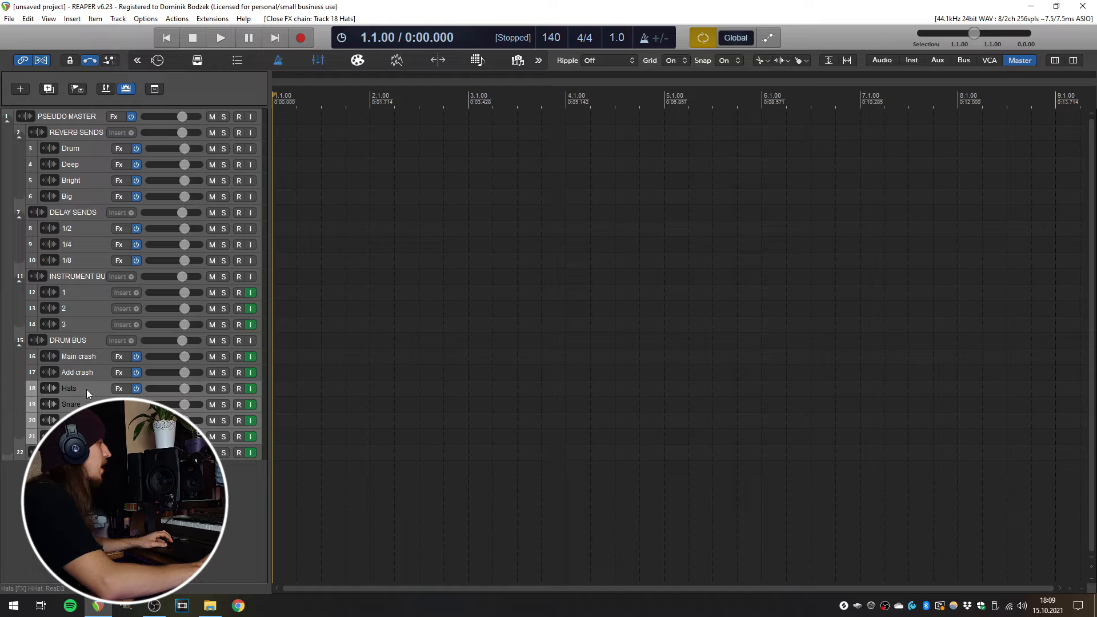
- View the Hats effects, and audition the Hats, Snare and Kick tracks by arming each in turn
click(118, 389)
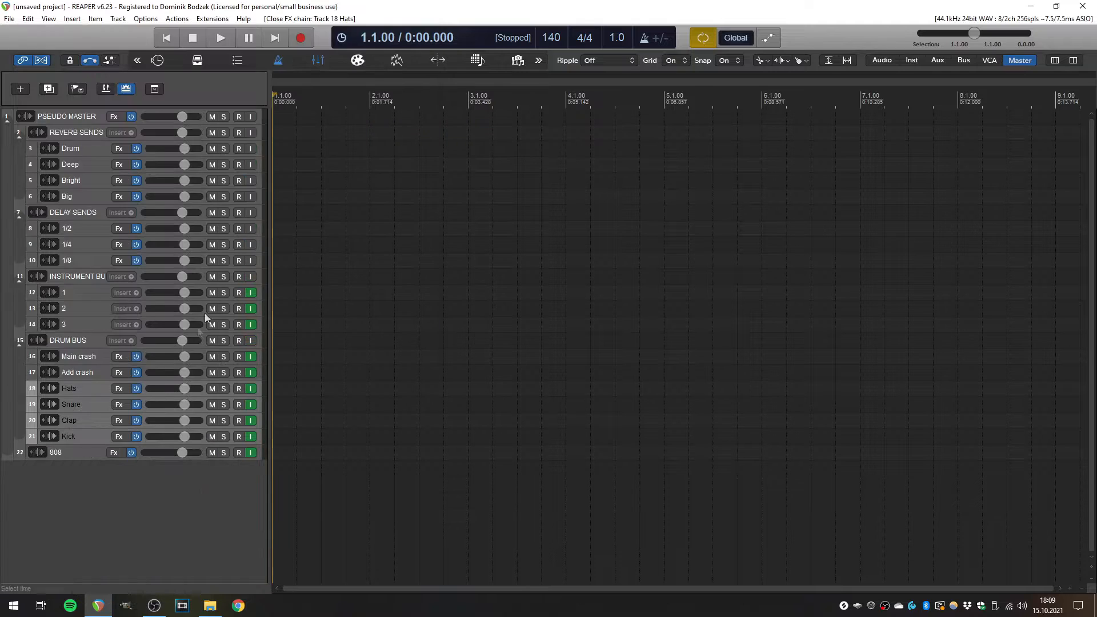
click(98, 393)
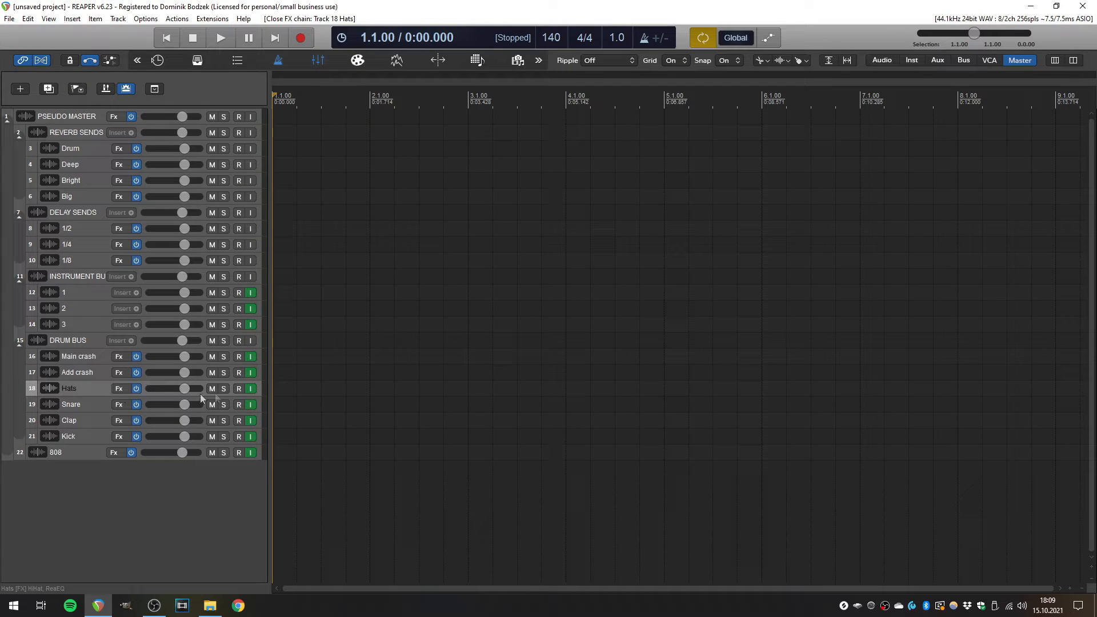
click(239, 389)
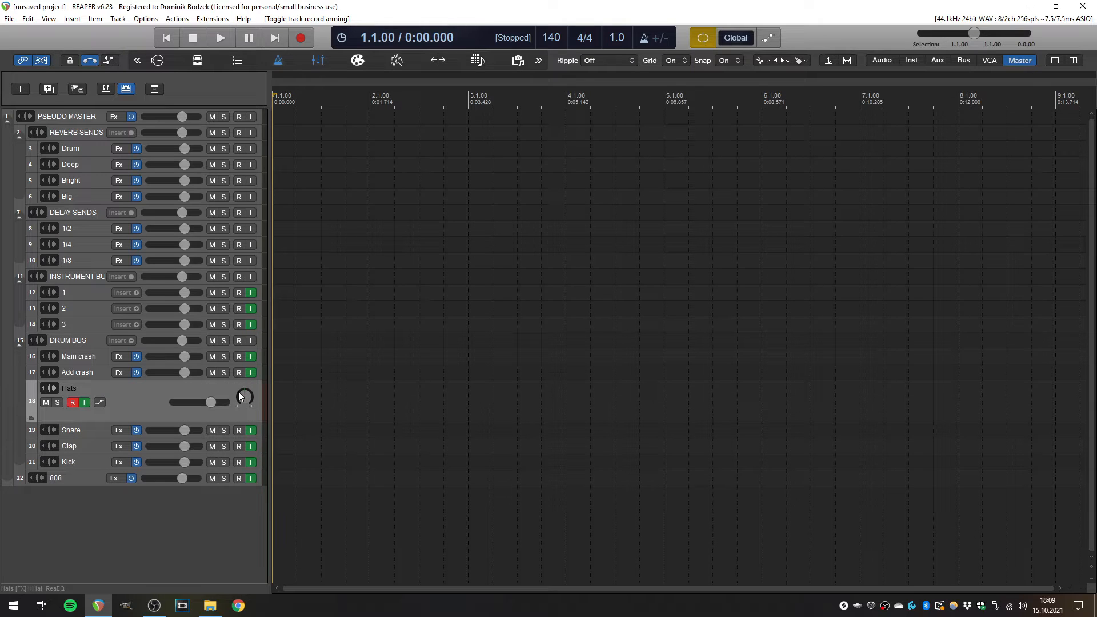
click(72, 402)
click(239, 404)
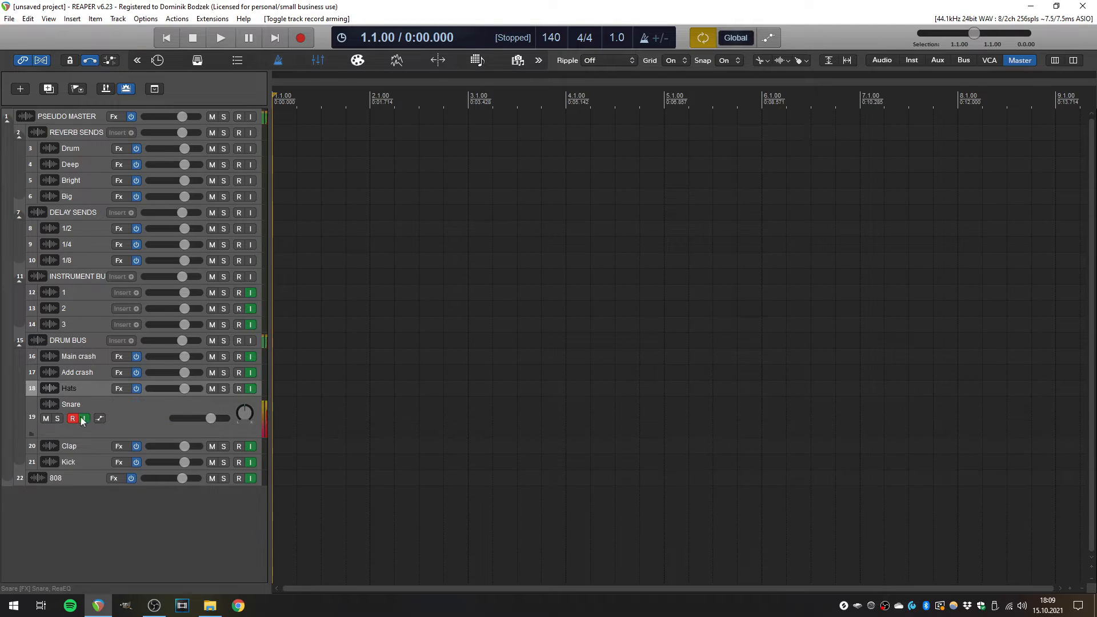
click(74, 415)
click(239, 436)
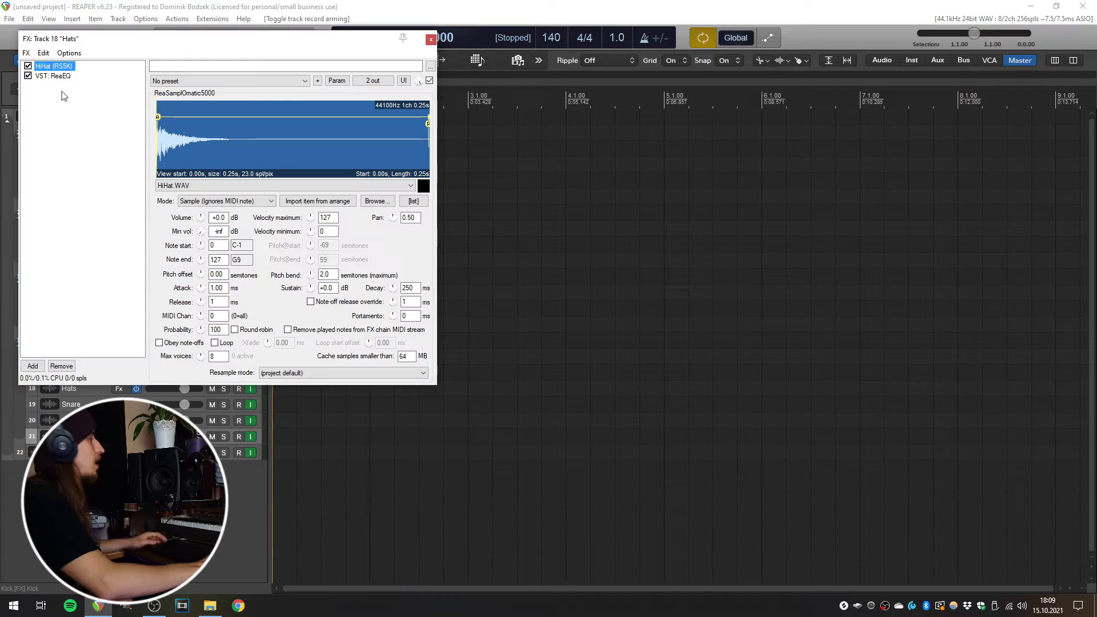
- Examine the ReaEQ on the Hats and Main crash tracks, and close the Main crash effects
click(58, 76)
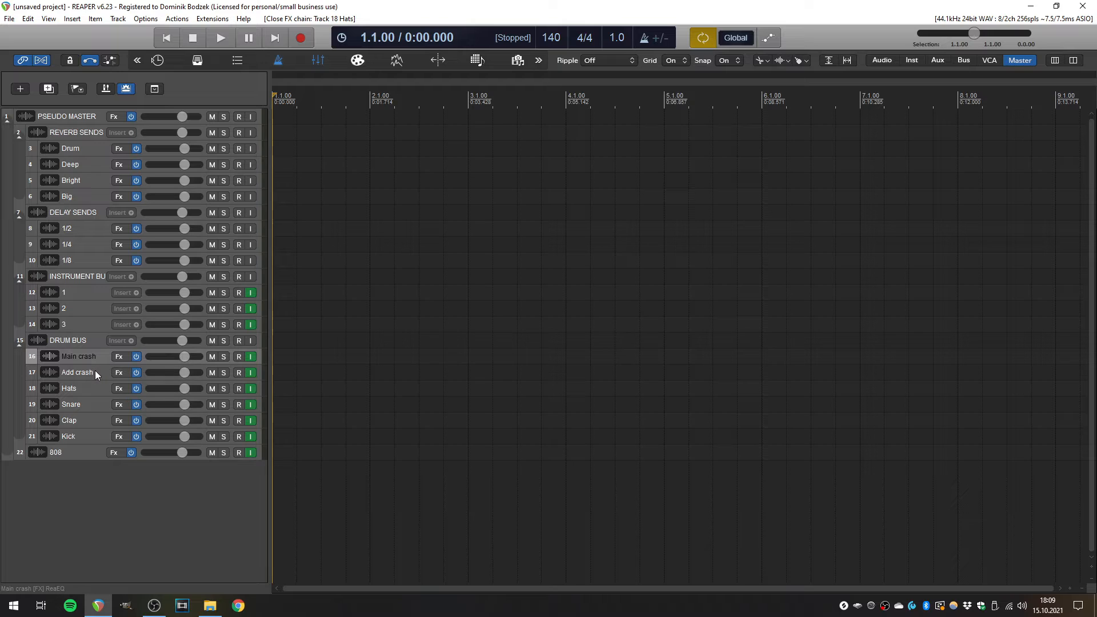
click(108, 371)
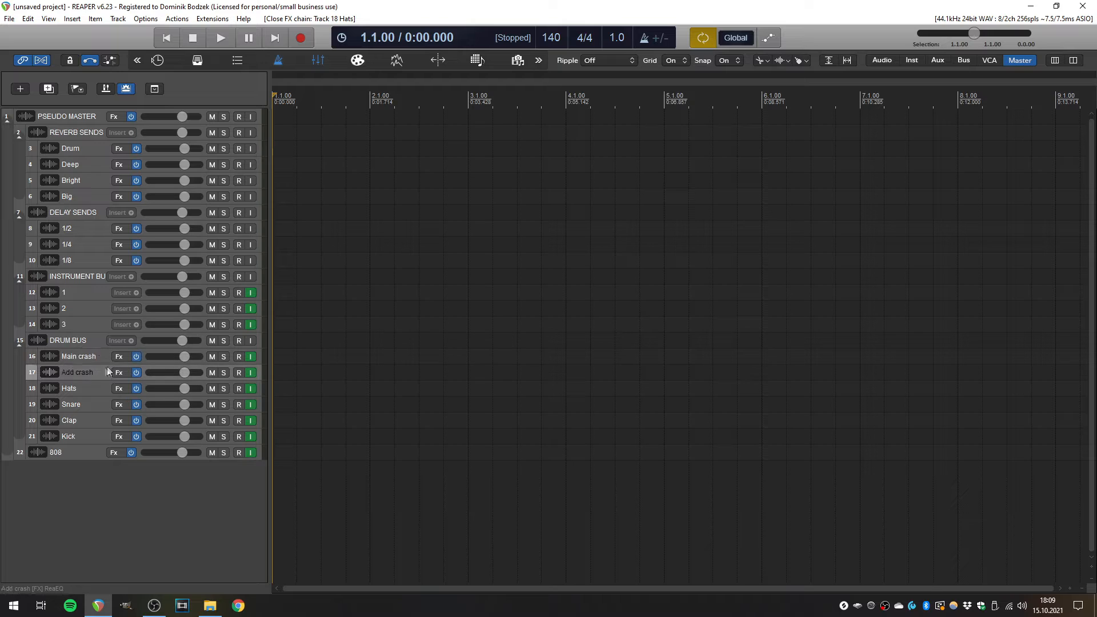
click(122, 359)
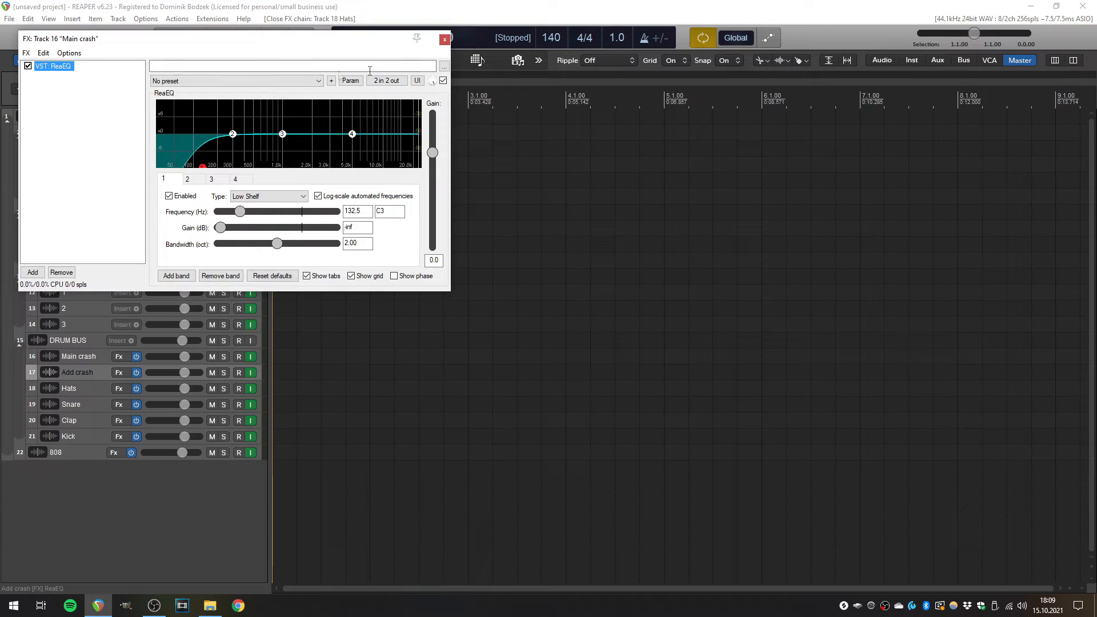
click(444, 40)
click(102, 354)
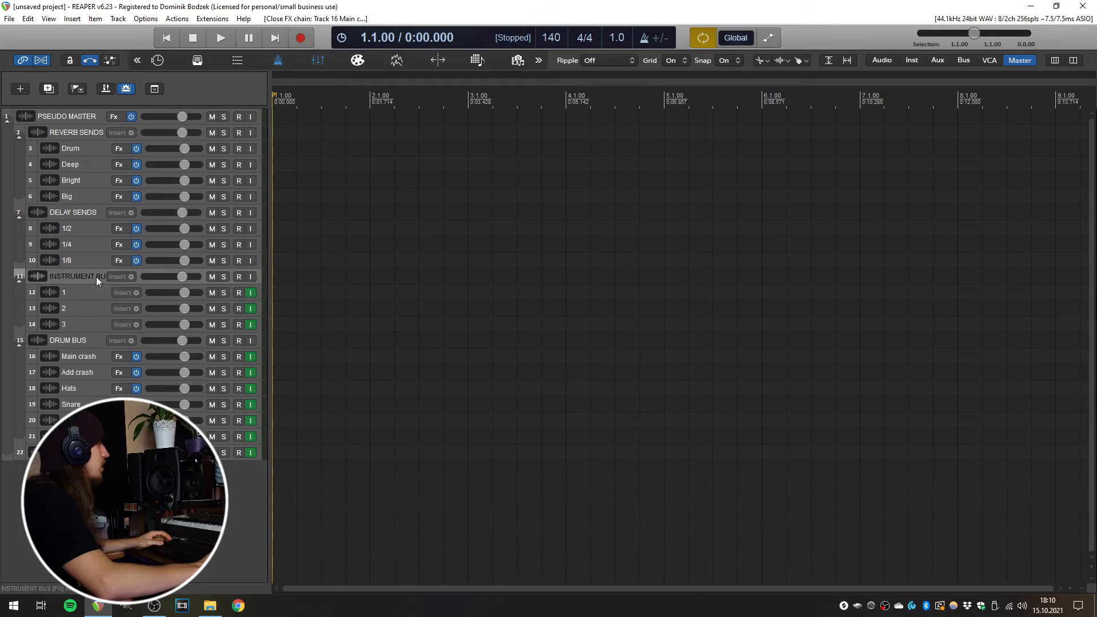
- Show the instrument bus tracks, open the plug-in browser for instrument track 1 and close it without adding anything
click(92, 324)
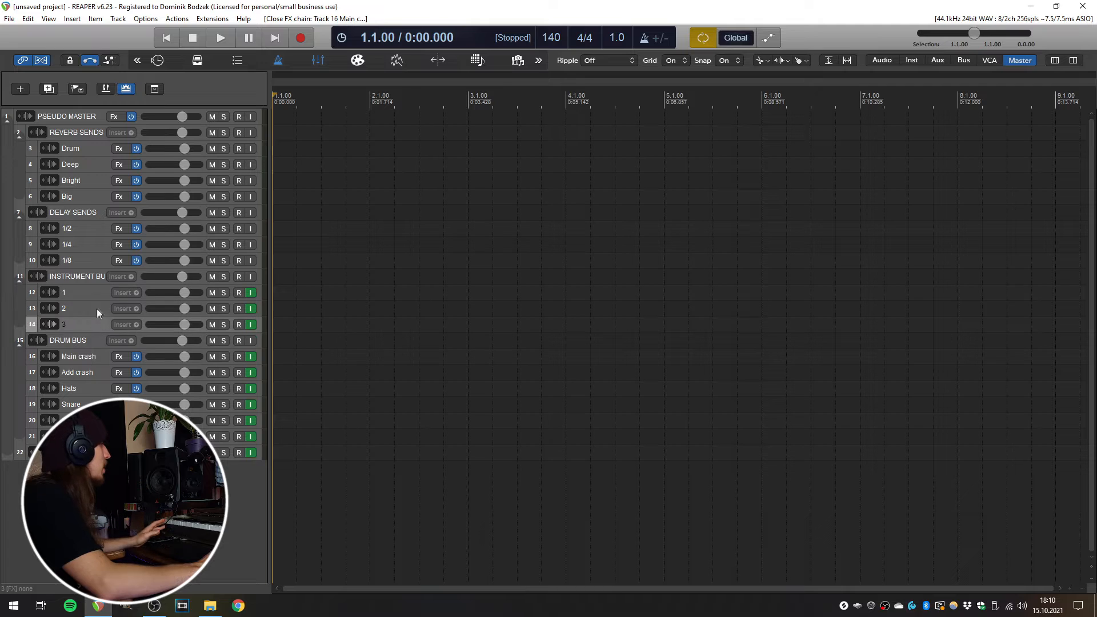
click(125, 294)
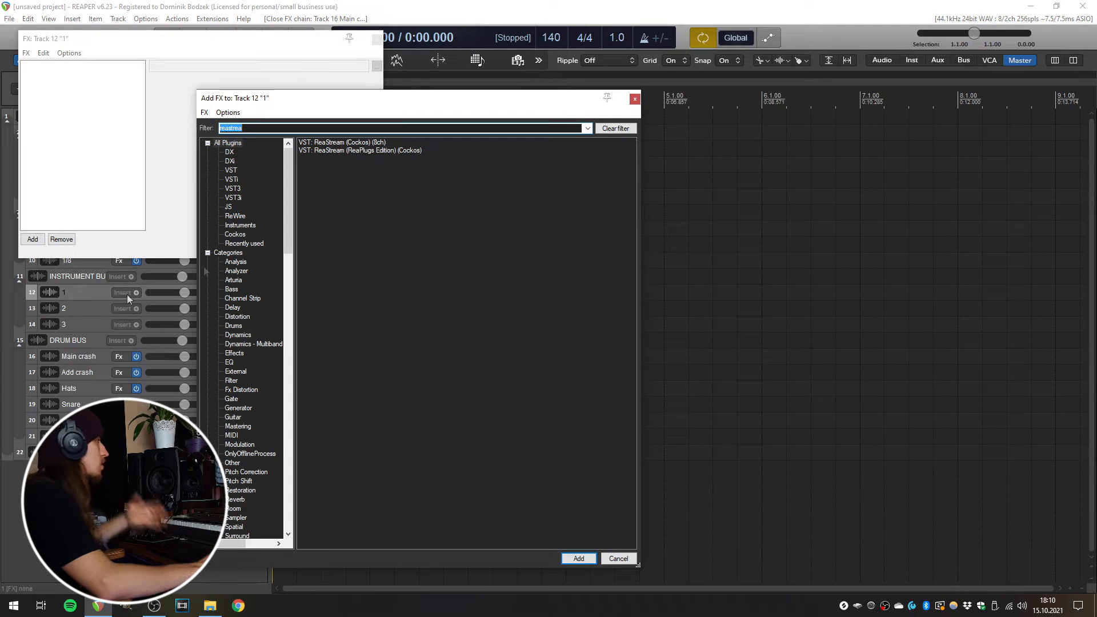
key(Escape)
key(Escape)
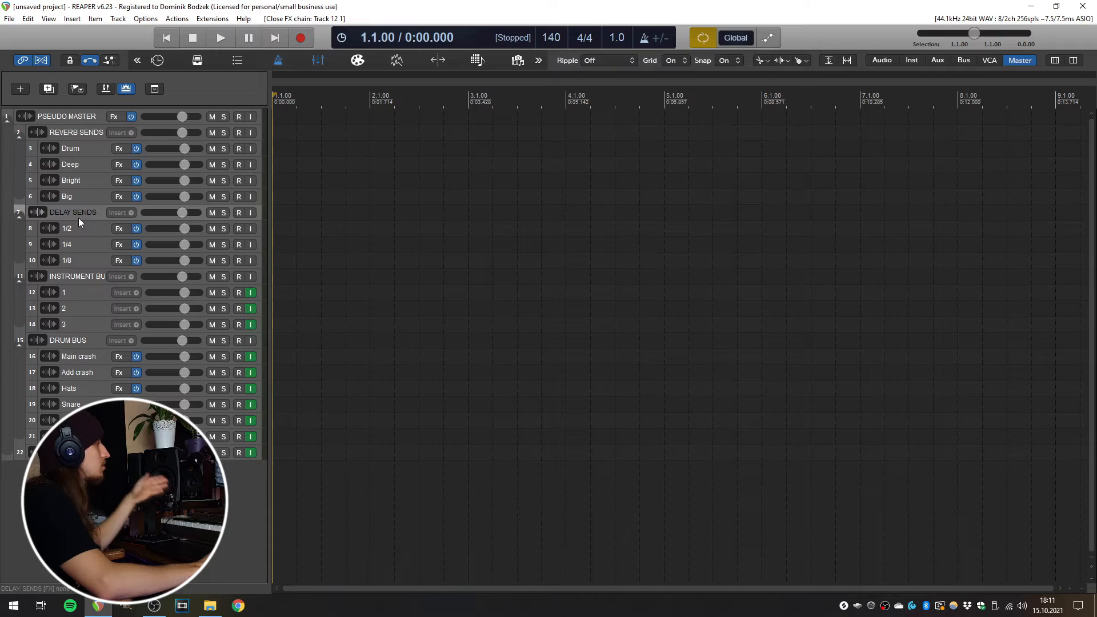
- Examine the delay send tracks, the ReaDelay settings on the 1/2 send and the Drum reverb send's effects
click(81, 227)
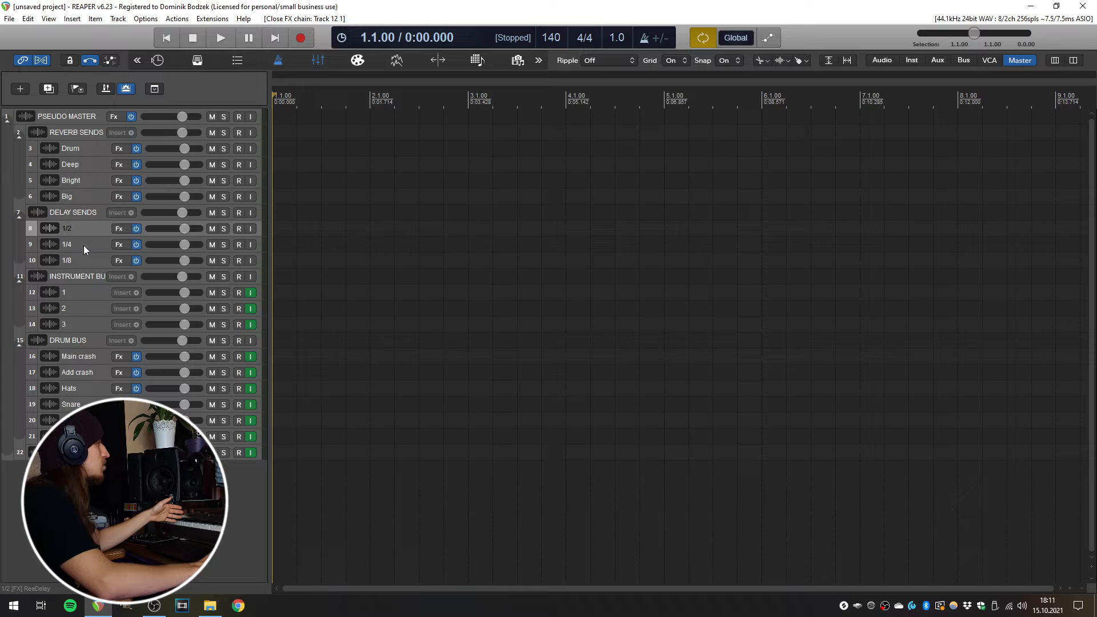
click(83, 245)
click(89, 259)
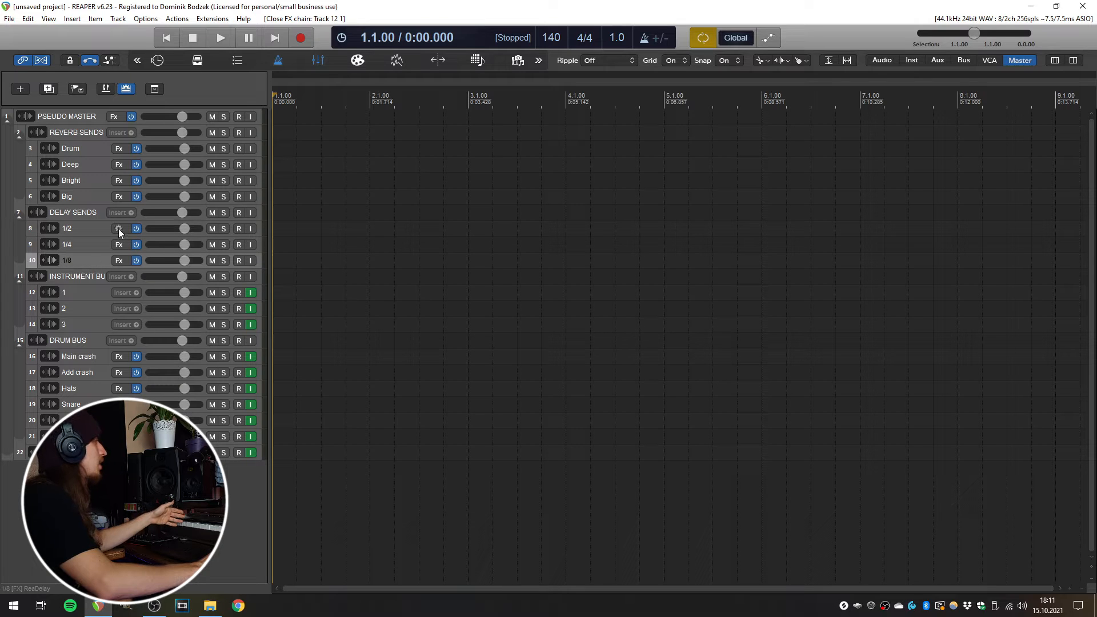
click(118, 228)
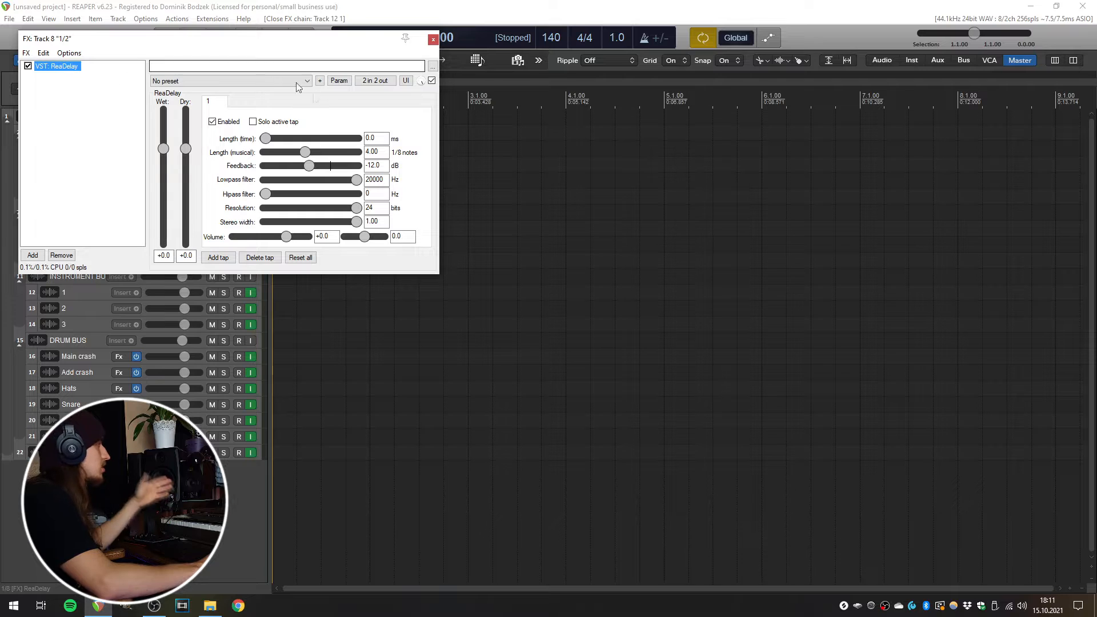
click(433, 40)
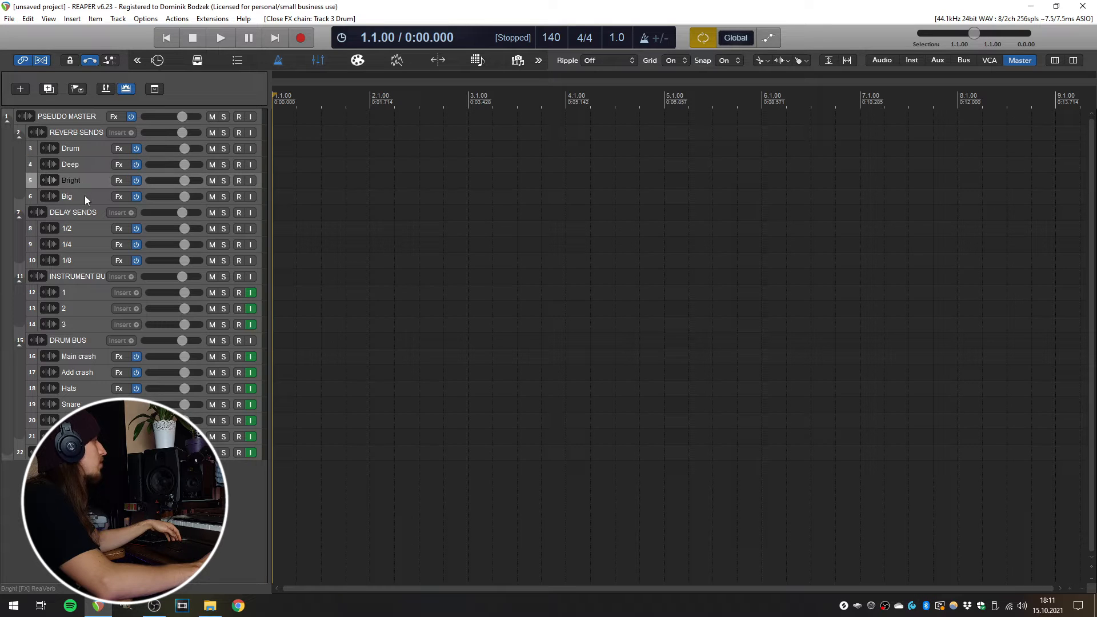
click(119, 150)
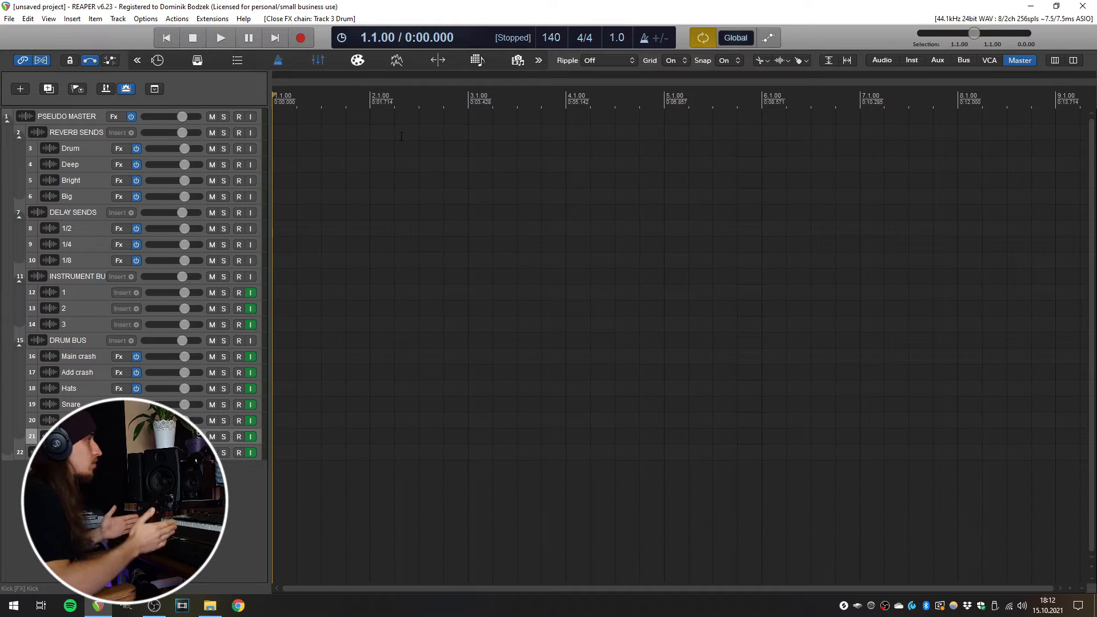
click(703, 39)
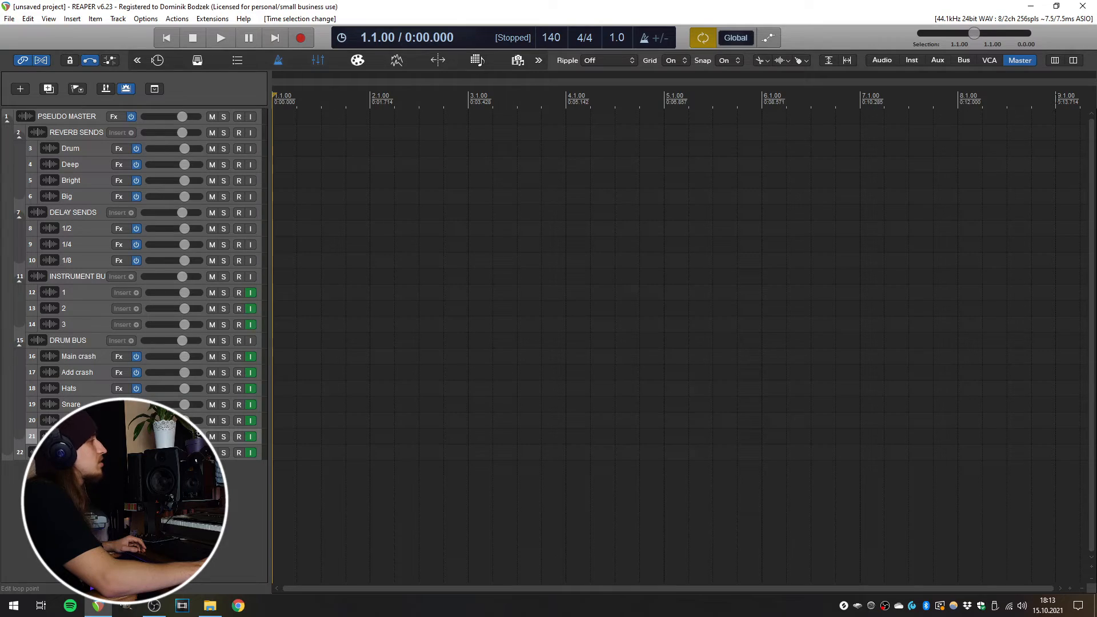
- Set an eight-bar loop time selection from the start of bar 1 to the start of bar 9
drag(1057, 114, 273, 114)
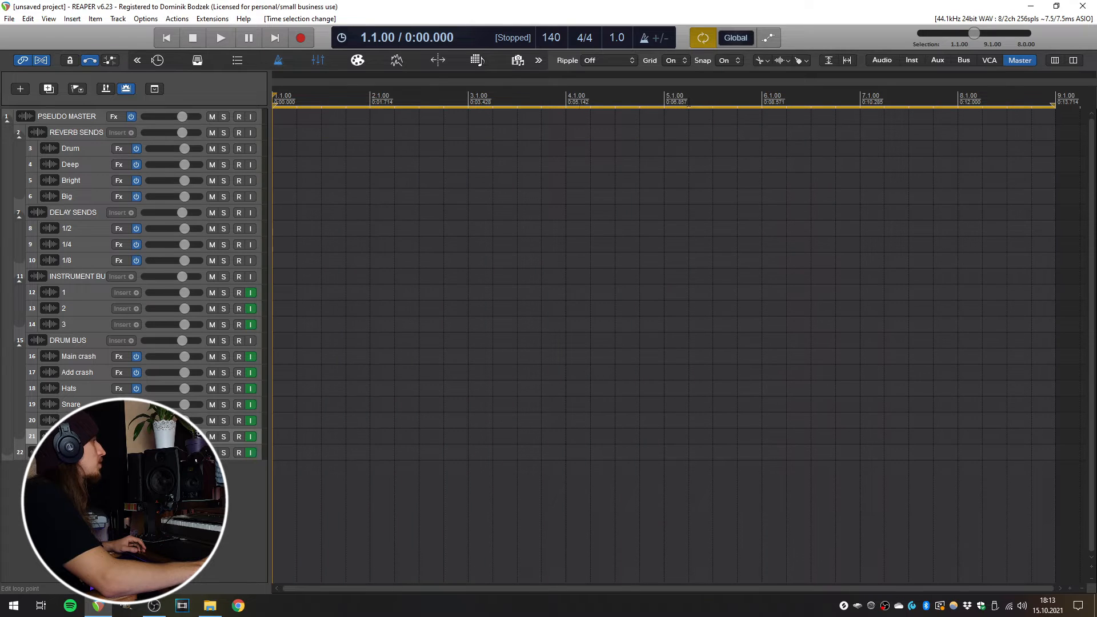
click(933, 180)
key(space)
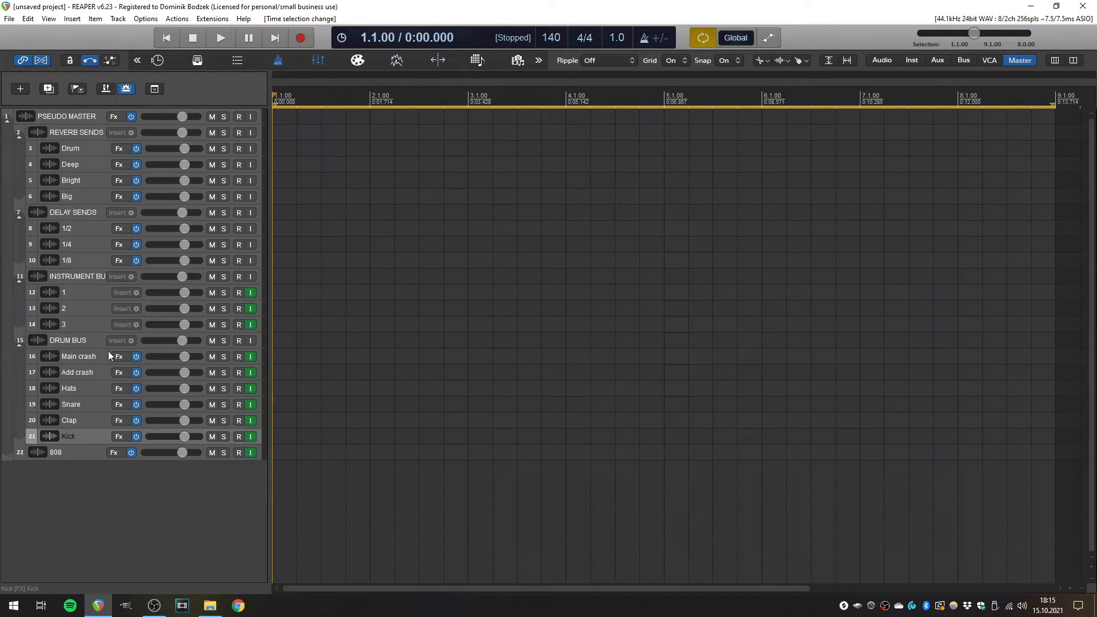
- Insert a new MIDI item on the Snare track spanning the eight-bar time selection
scroll(104, 411, up, 4)
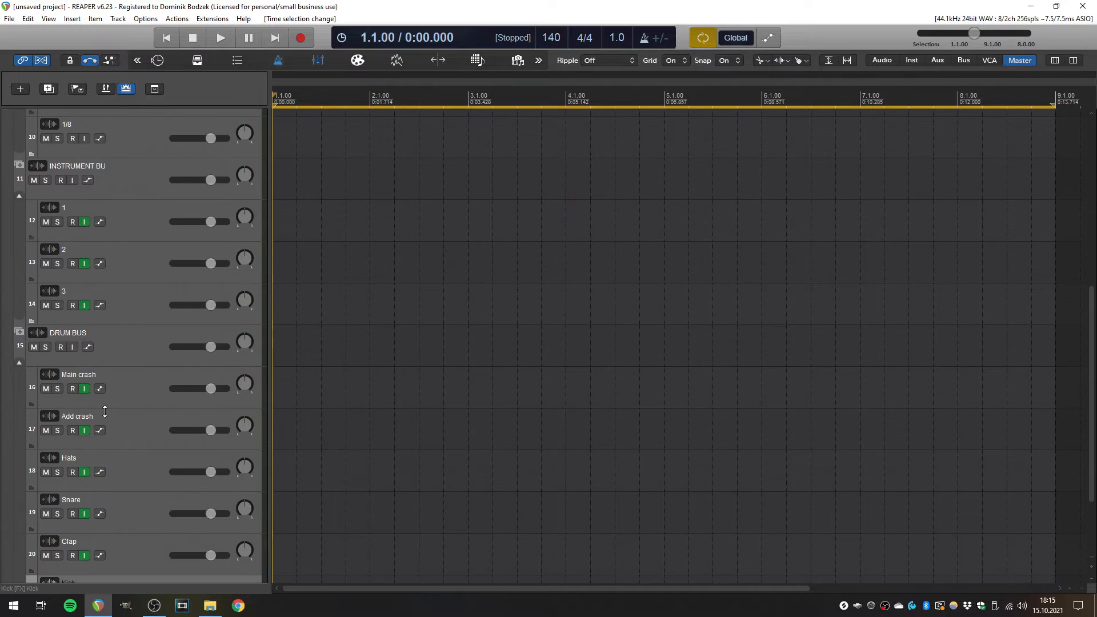
scroll(104, 411, down, 2)
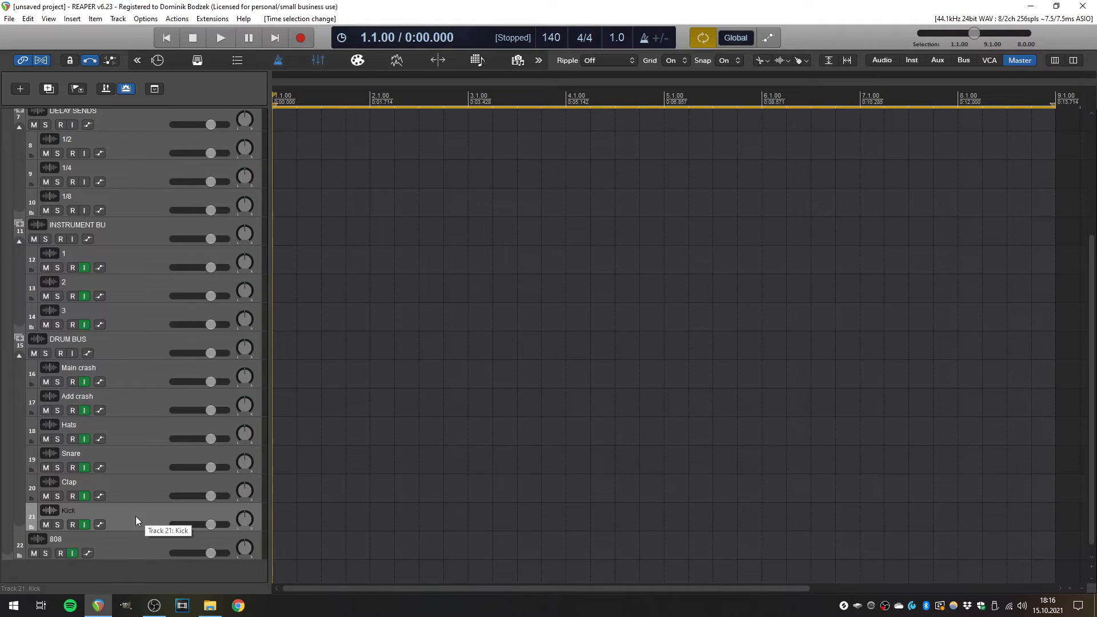
click(136, 461)
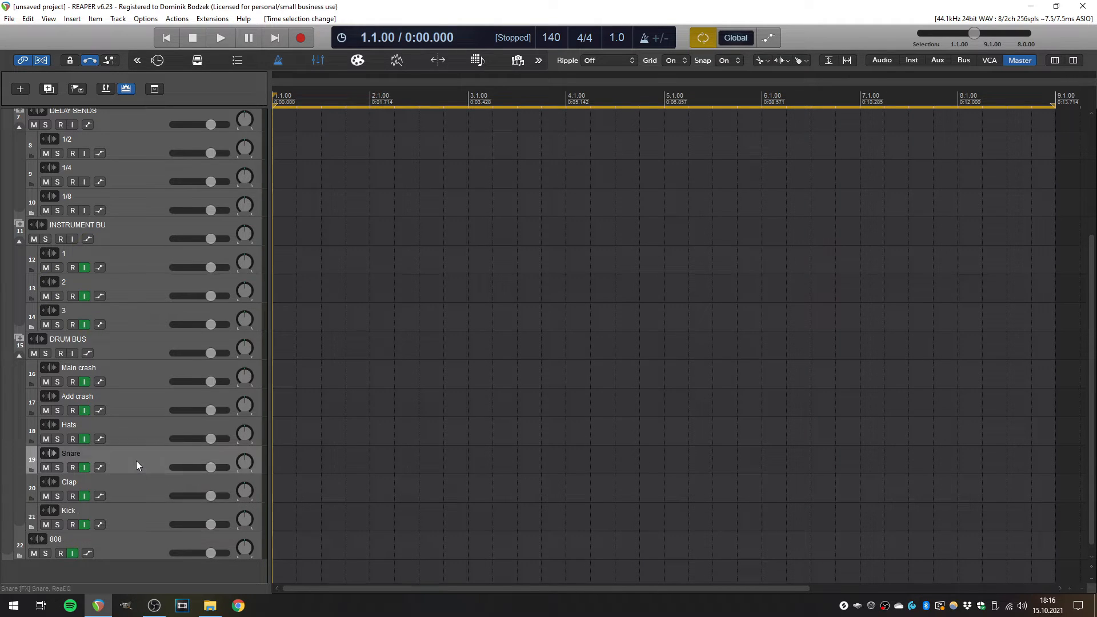
click(73, 19)
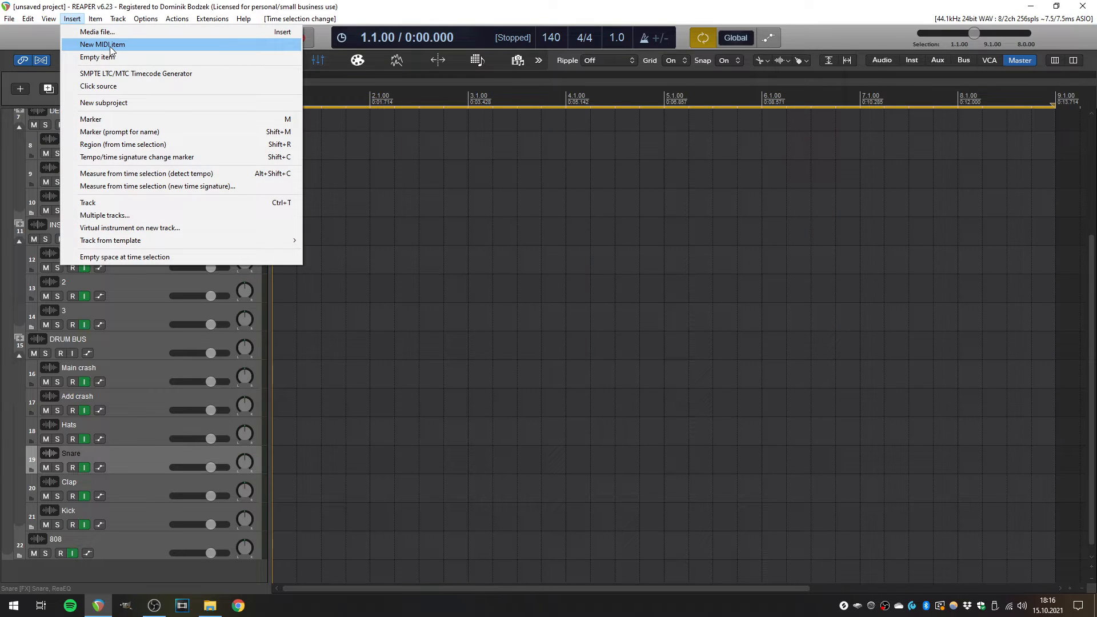
click(109, 46)
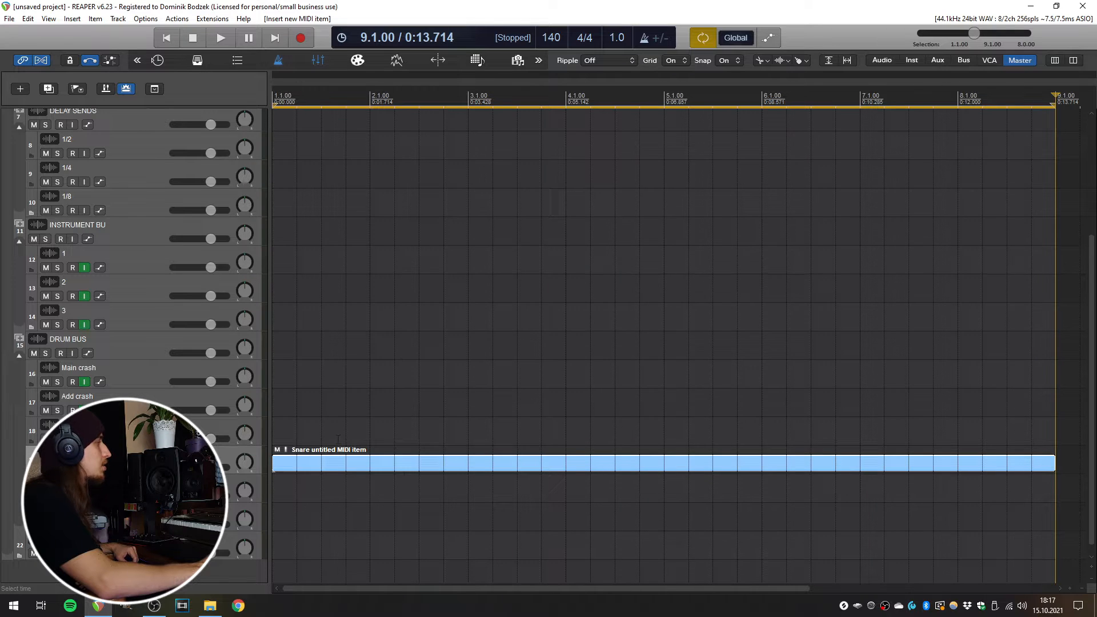
- Open the Snare MIDI item for note editing and set its grid to straight 1/4 notes
click(293, 467)
double_click(297, 465)
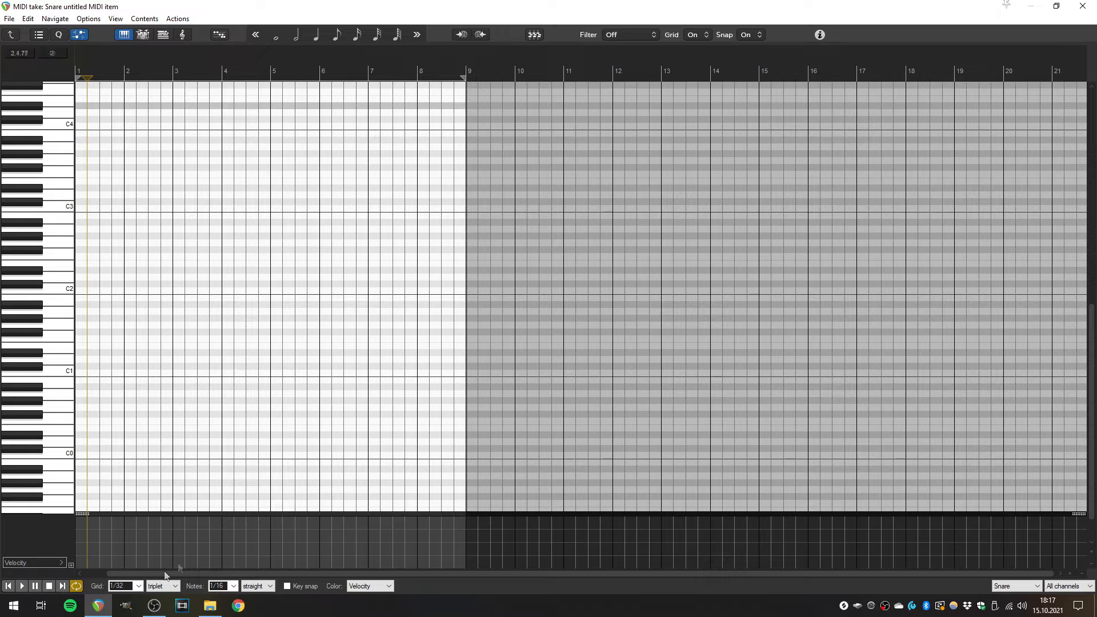
click(139, 586)
click(139, 586)
click(139, 587)
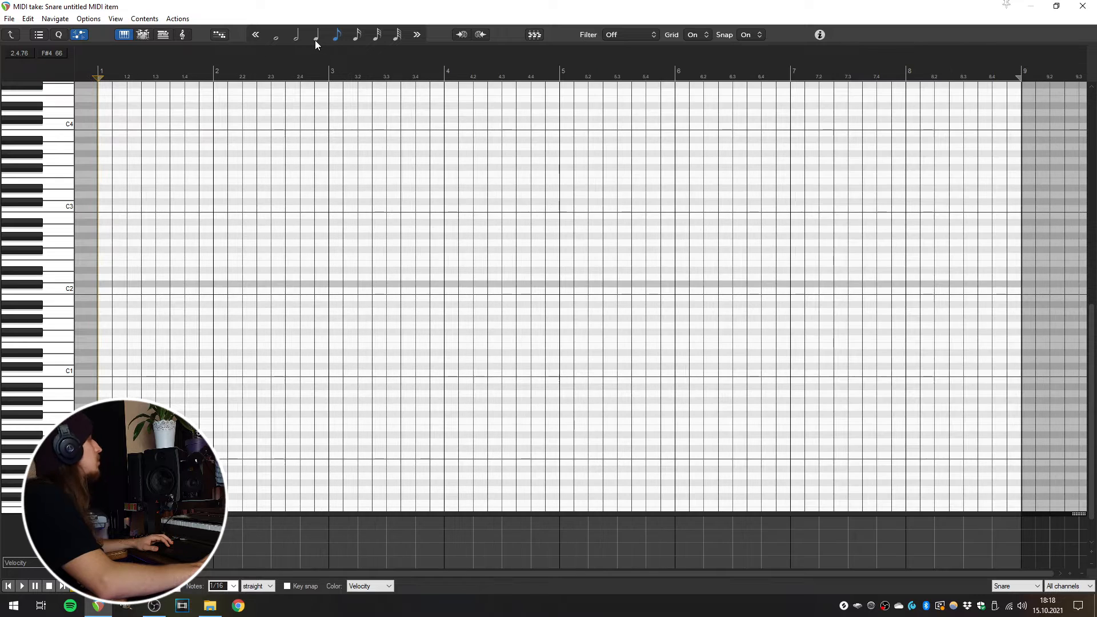
click(315, 40)
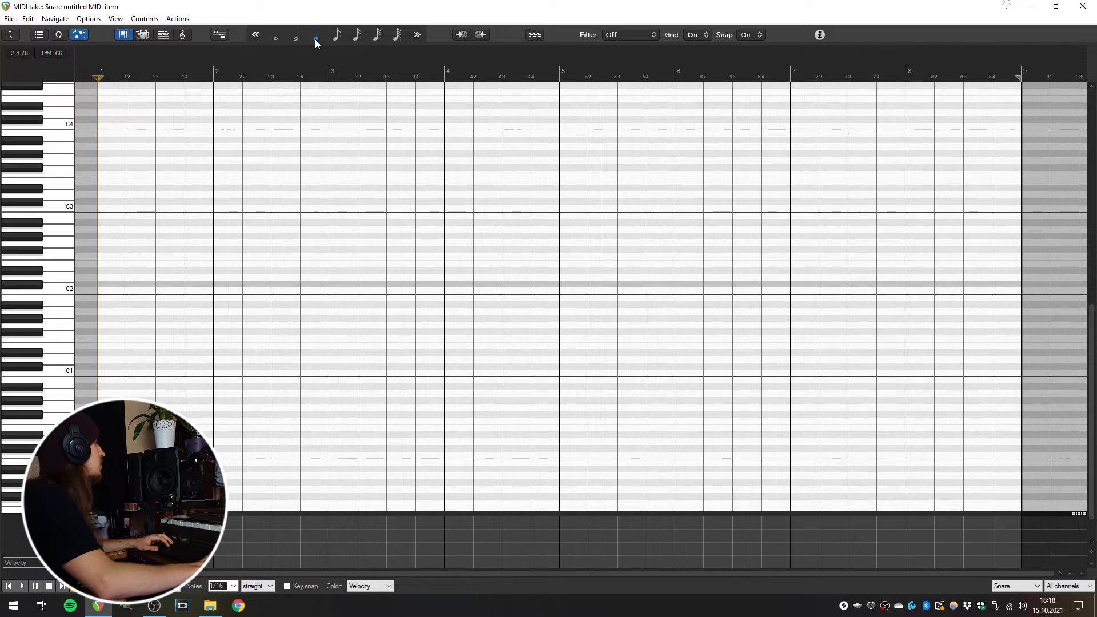
- Draw quarter-length C#2 snare notes on beat 3 of each of the eight bars
click(185, 291)
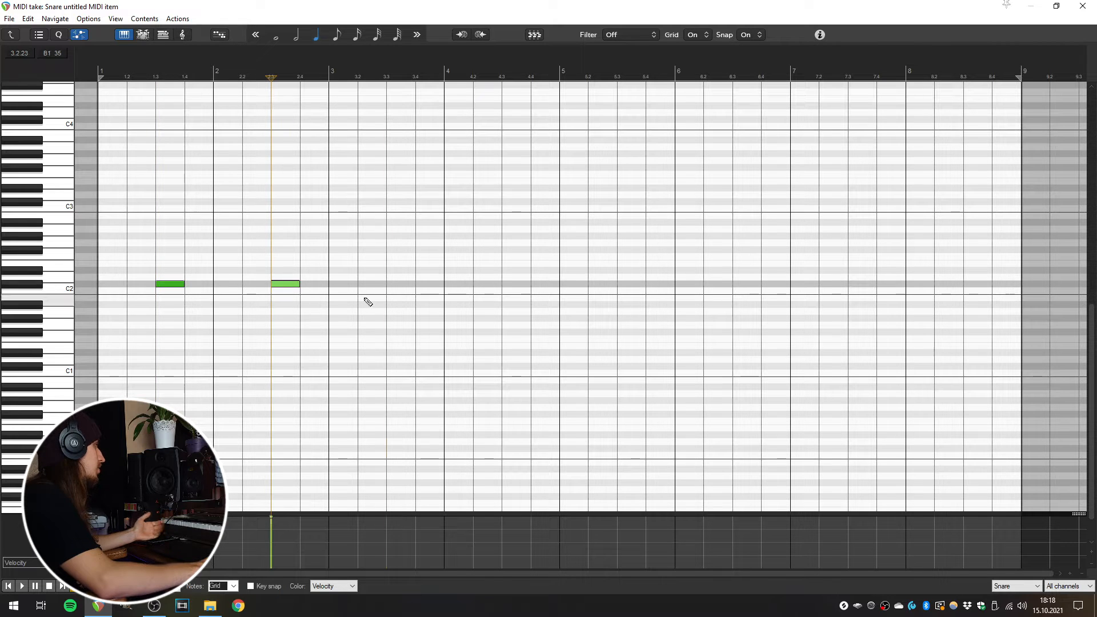
click(394, 287)
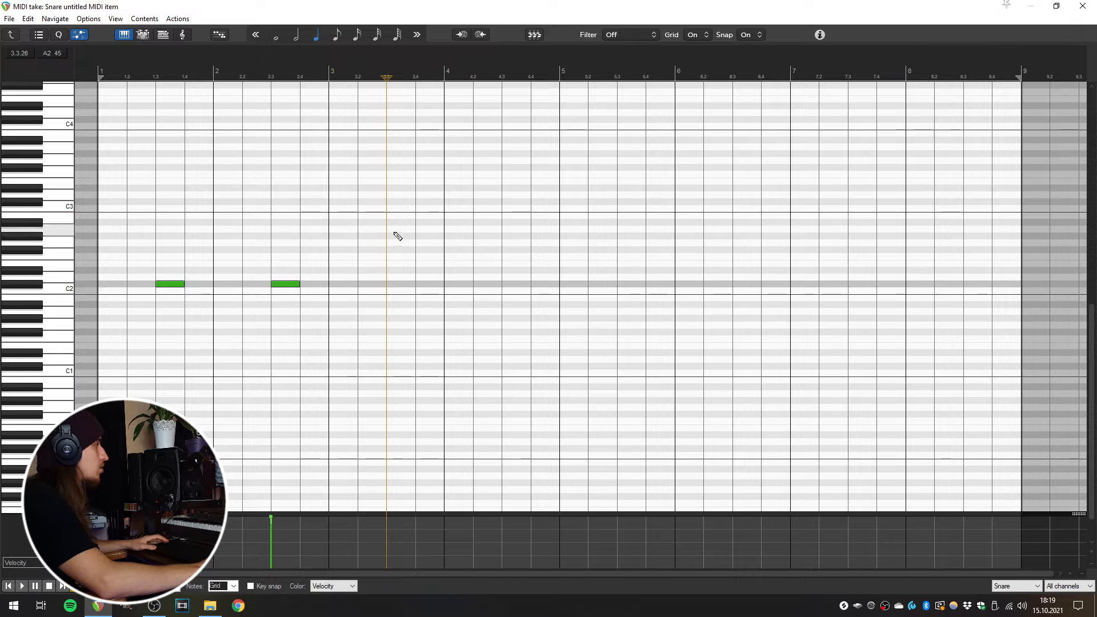
click(415, 296)
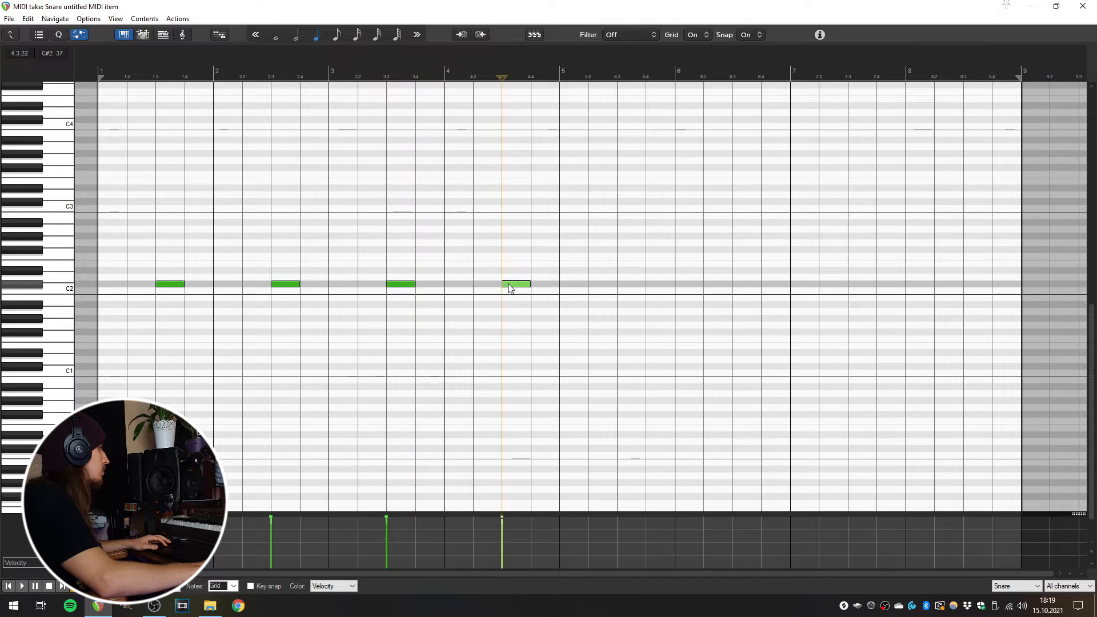
click(871, 288)
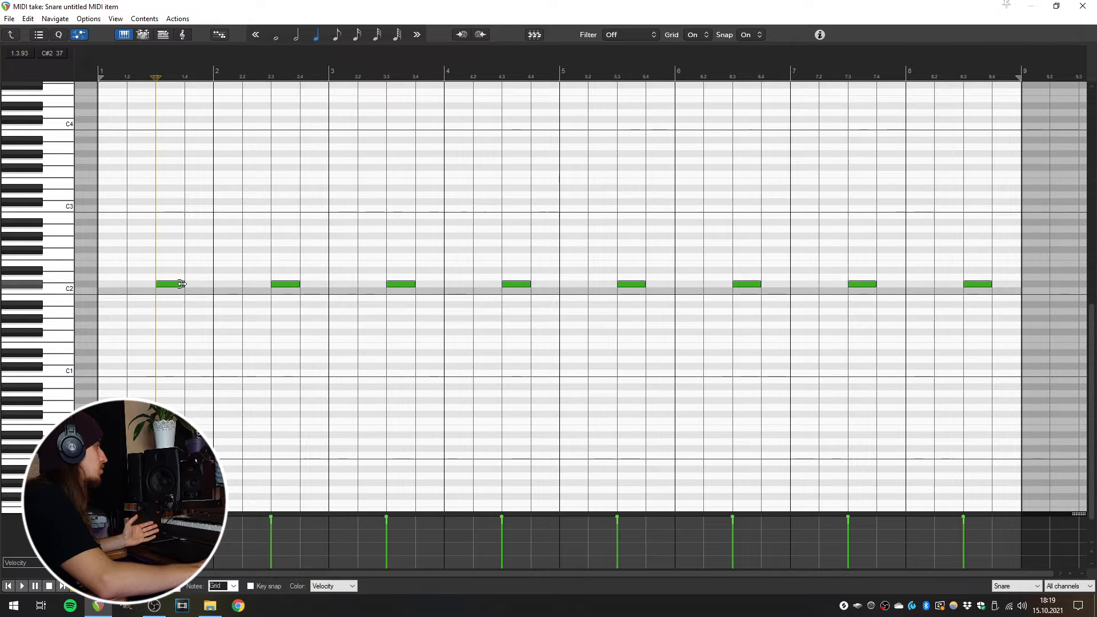
mouse_move(181, 284)
mouse_down()
mouse_move(233, 284)
mouse_move(180, 293)
mouse_up()
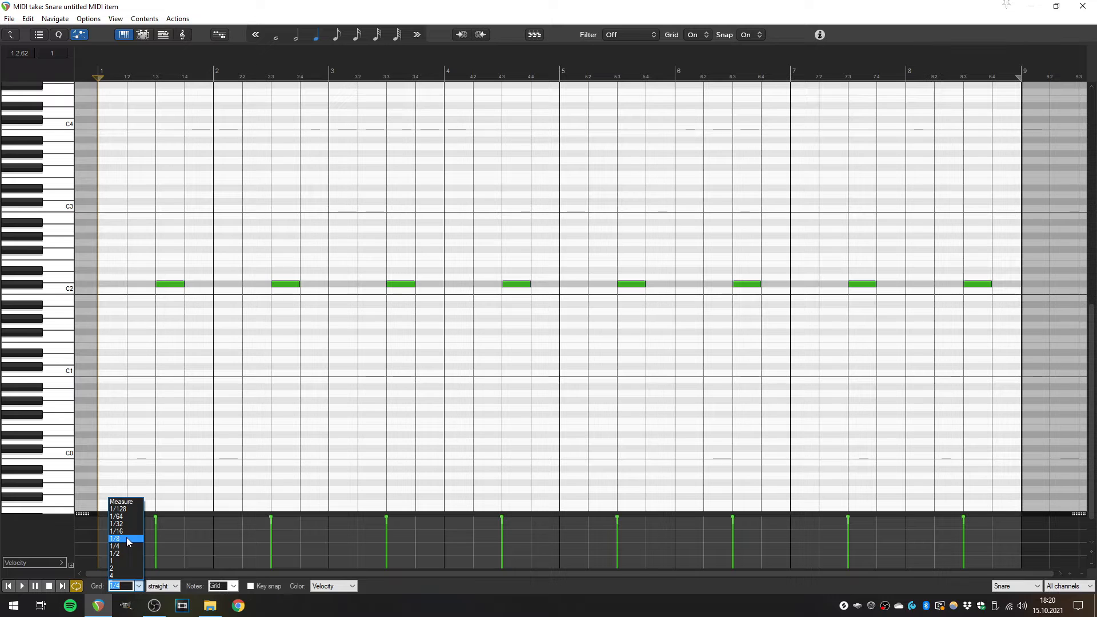
- Set the grid to 1/8, add an extra C#2 snare note on the second eighth of bars 4 and 8, and close the editor
click(117, 538)
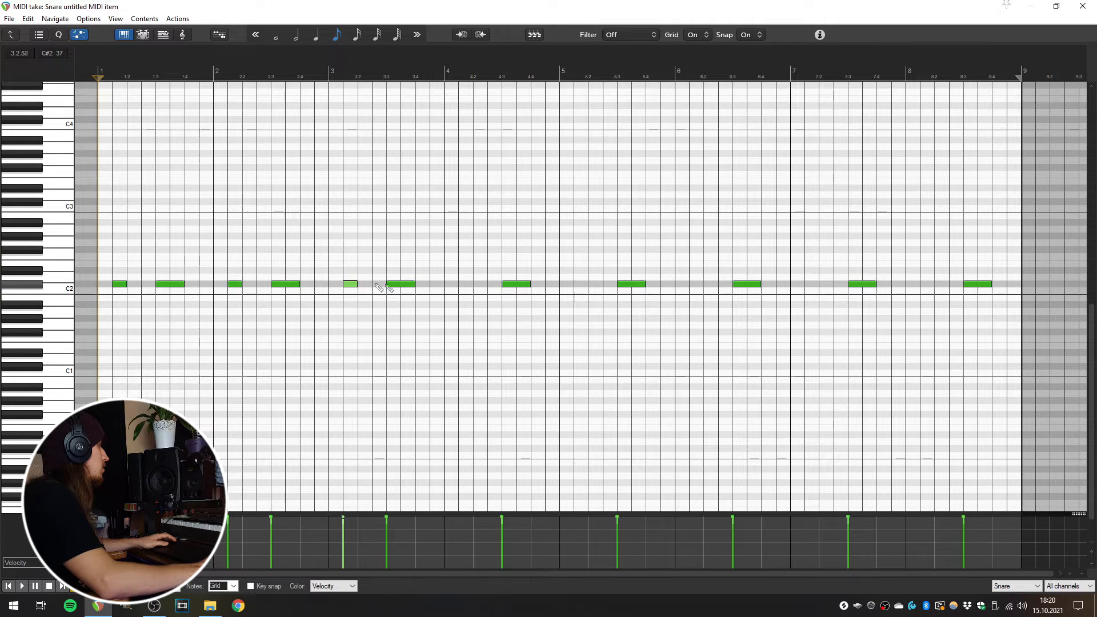
key(space)
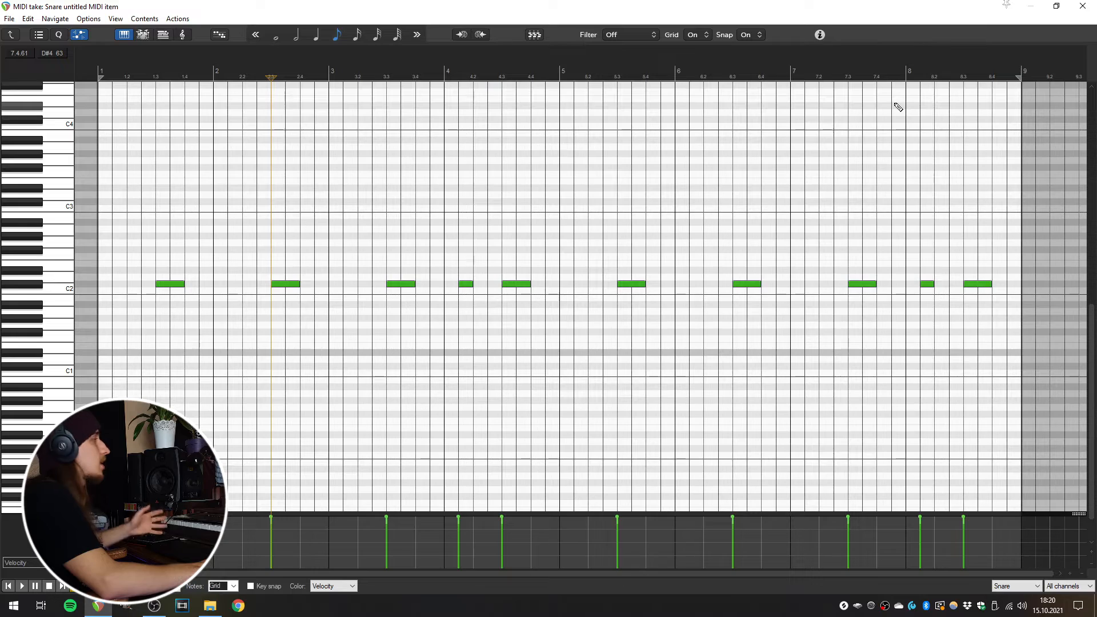
click(1083, 5)
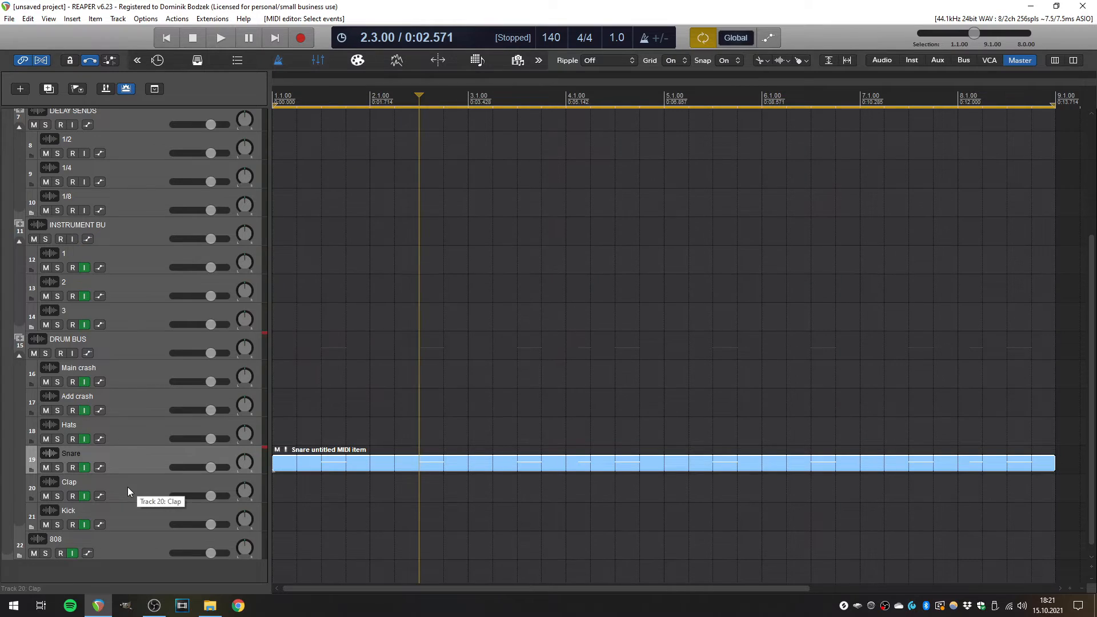
- Arm the Clap track, open the metronome and pre-roll settings, and record a clap pattern over the eight-bar loop
click(128, 485)
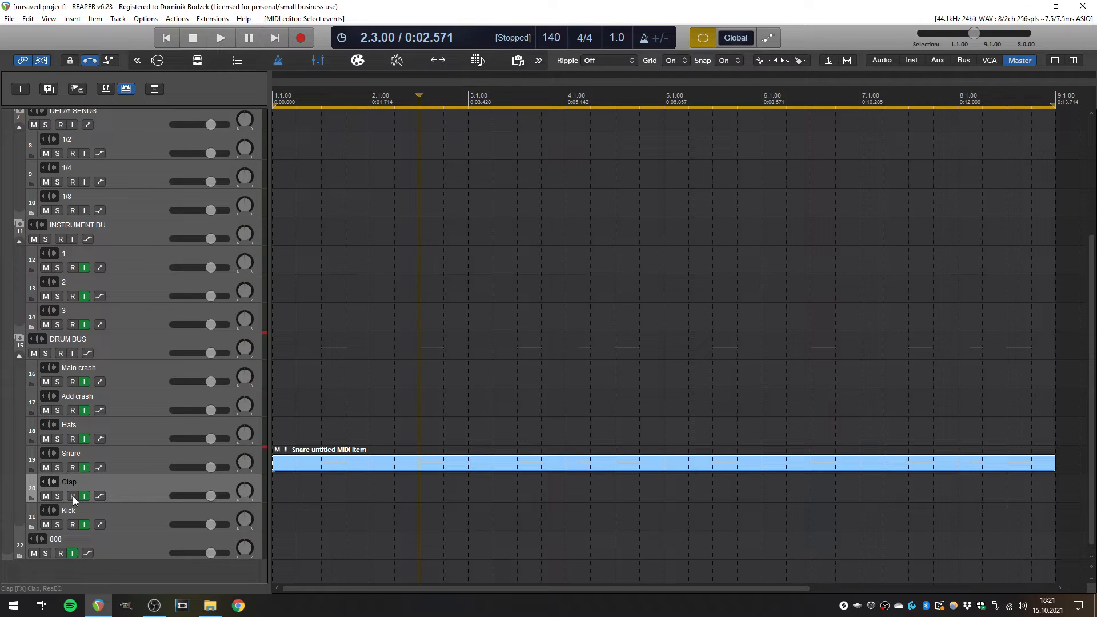
click(73, 496)
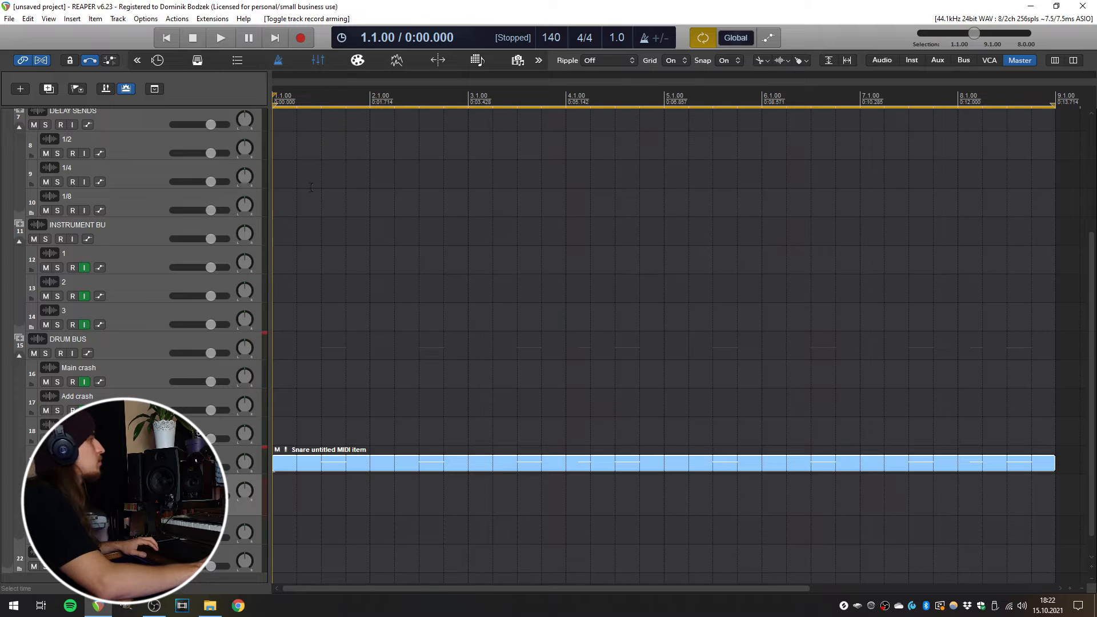
click(145, 19)
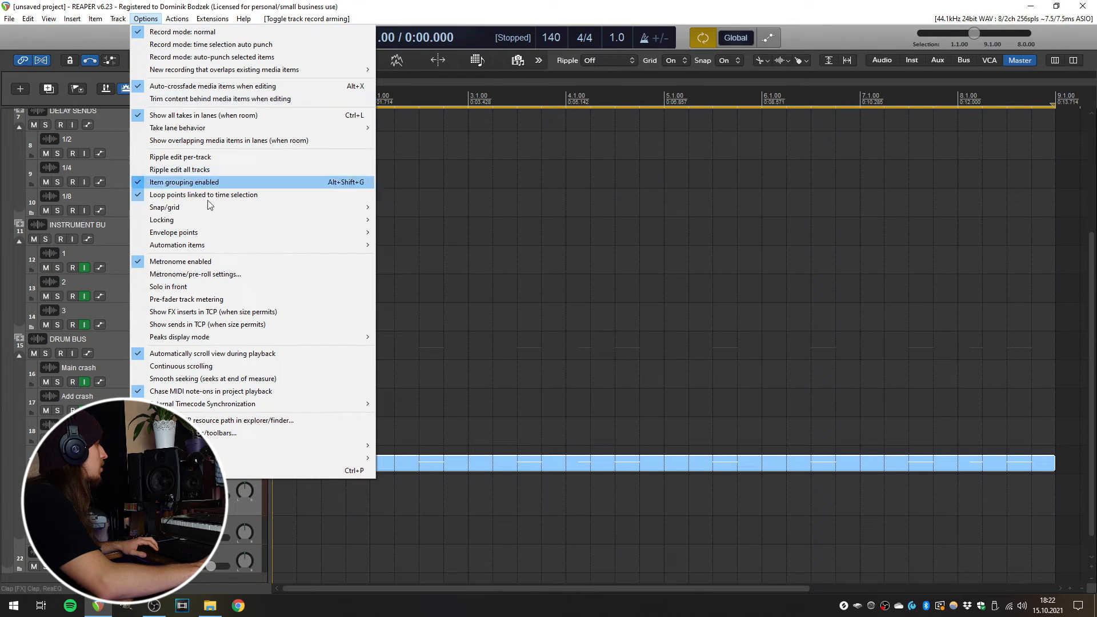
click(188, 275)
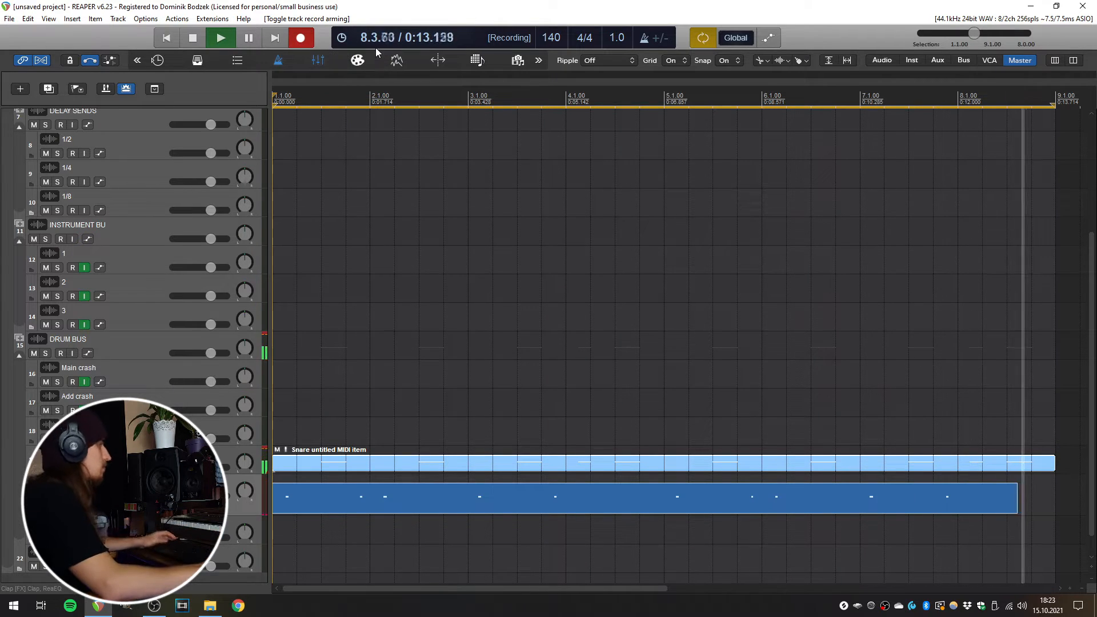
key(space)
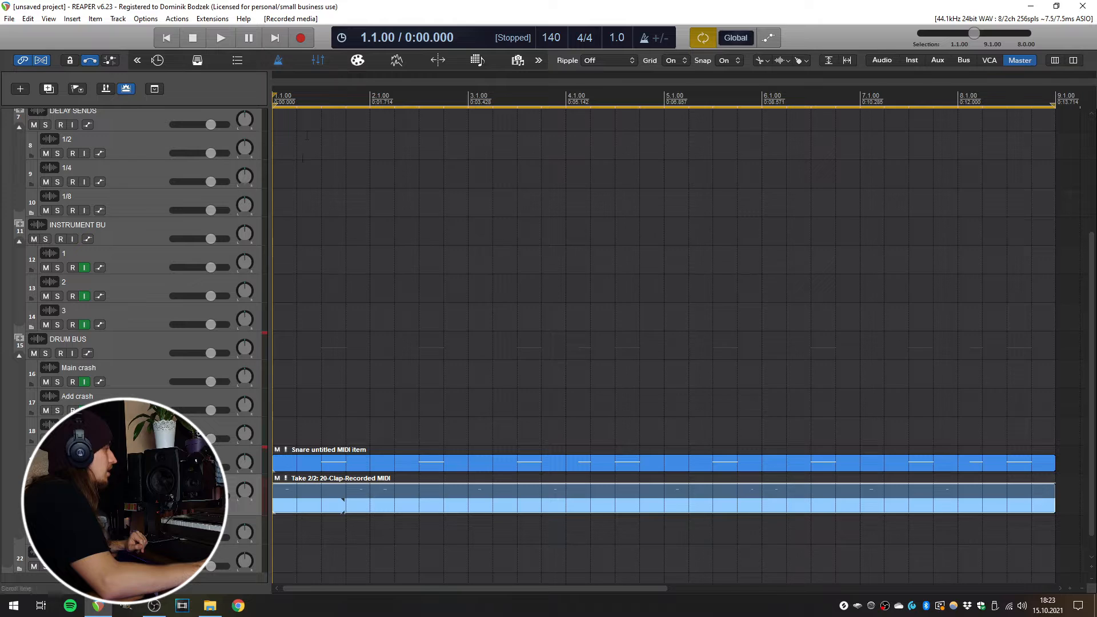
- Make take 1 of the Clap recording the active take and glue the item
click(365, 494)
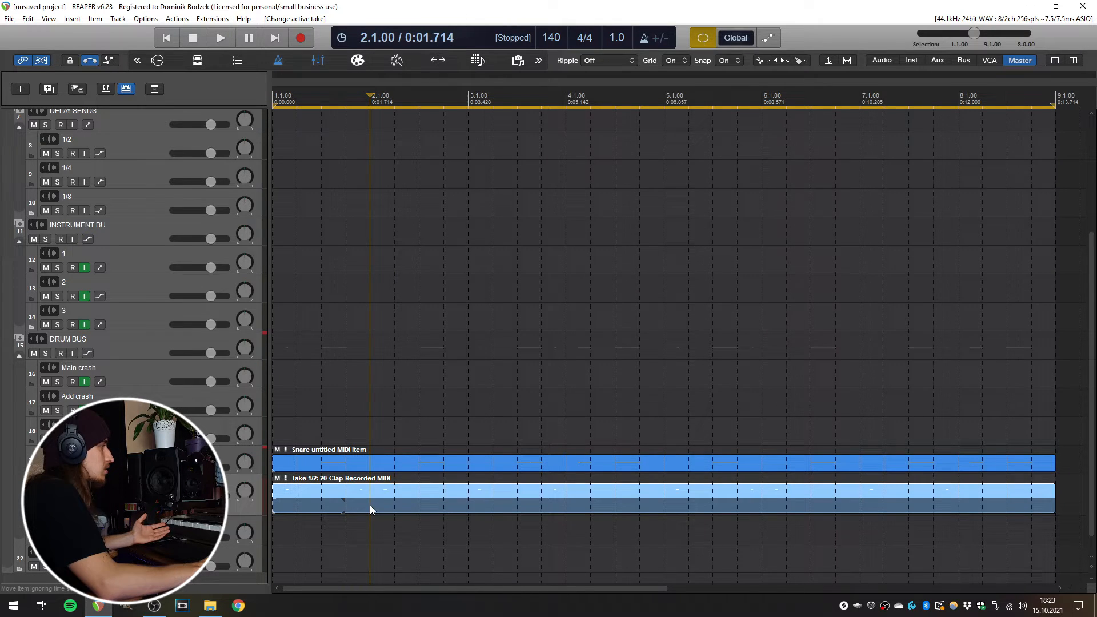
click(332, 506)
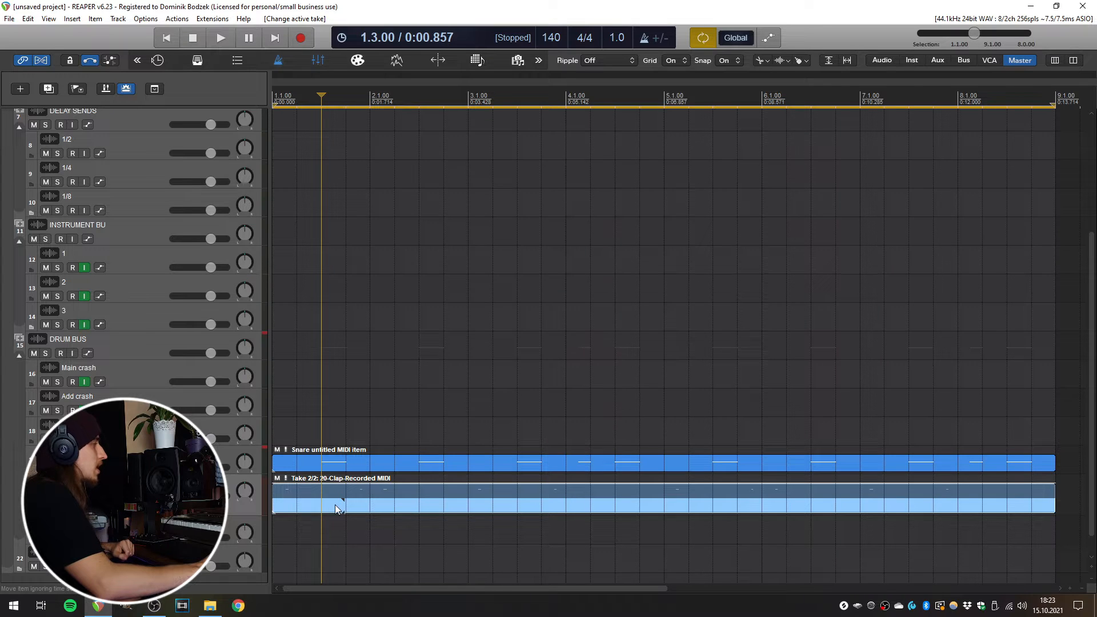
click(372, 492)
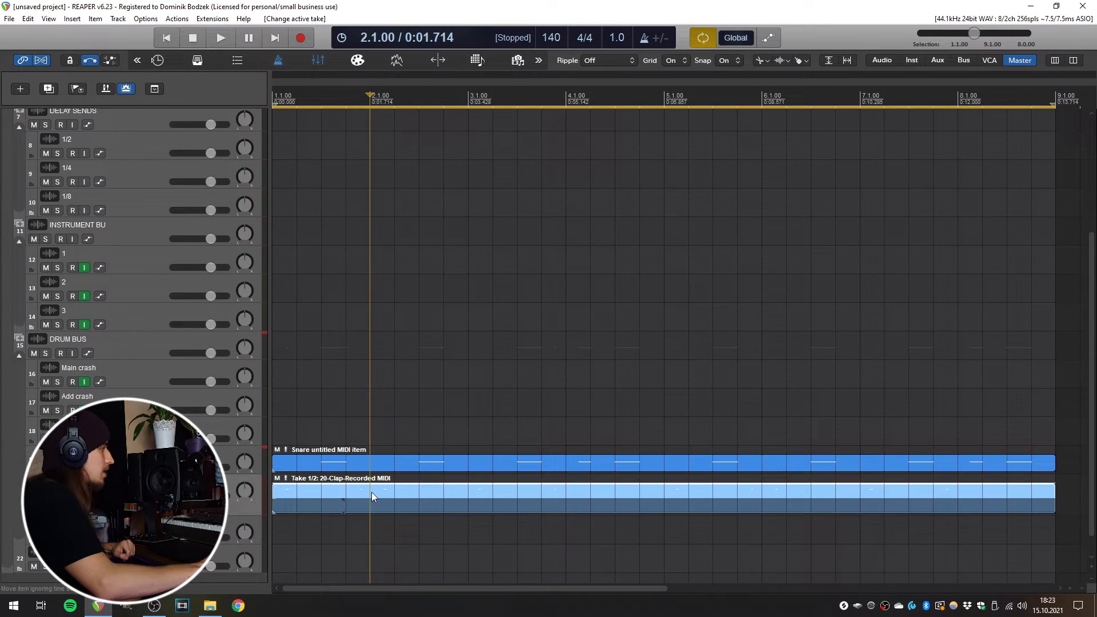
right_click(372, 492)
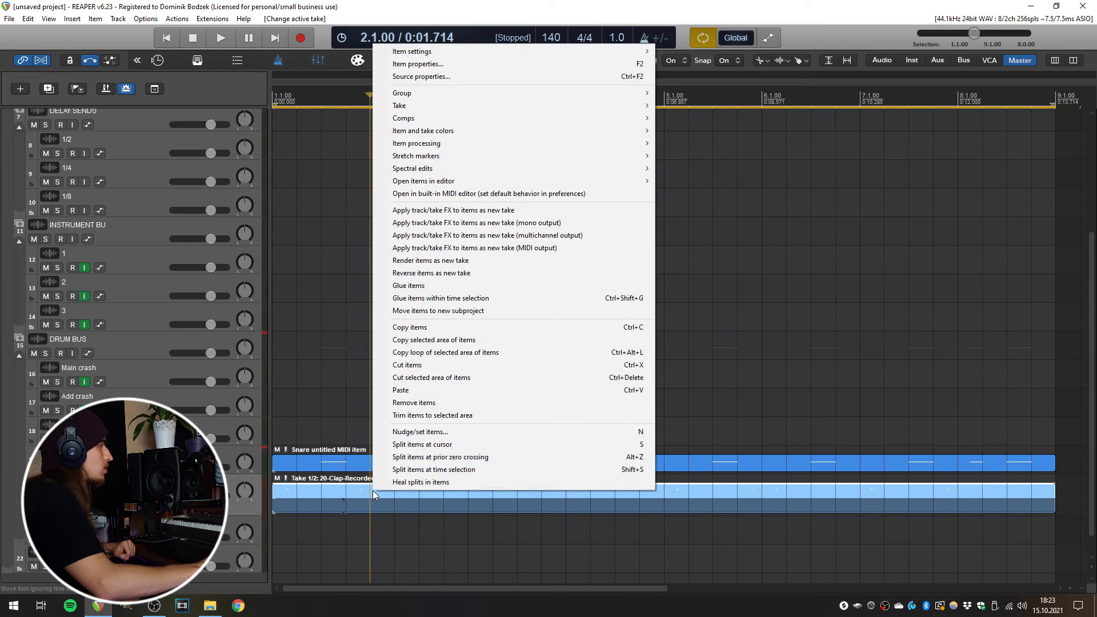
click(434, 288)
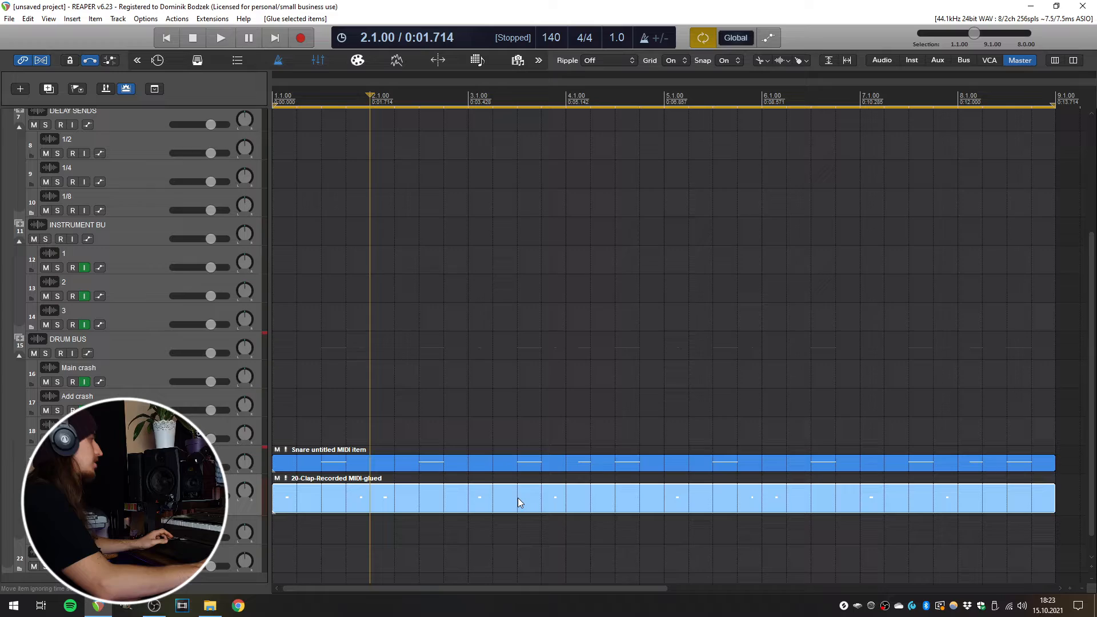
- Quantize the glued Clap item's notes to the grid by position and note end at 100% strength, fixing overlaps
double_click(472, 502)
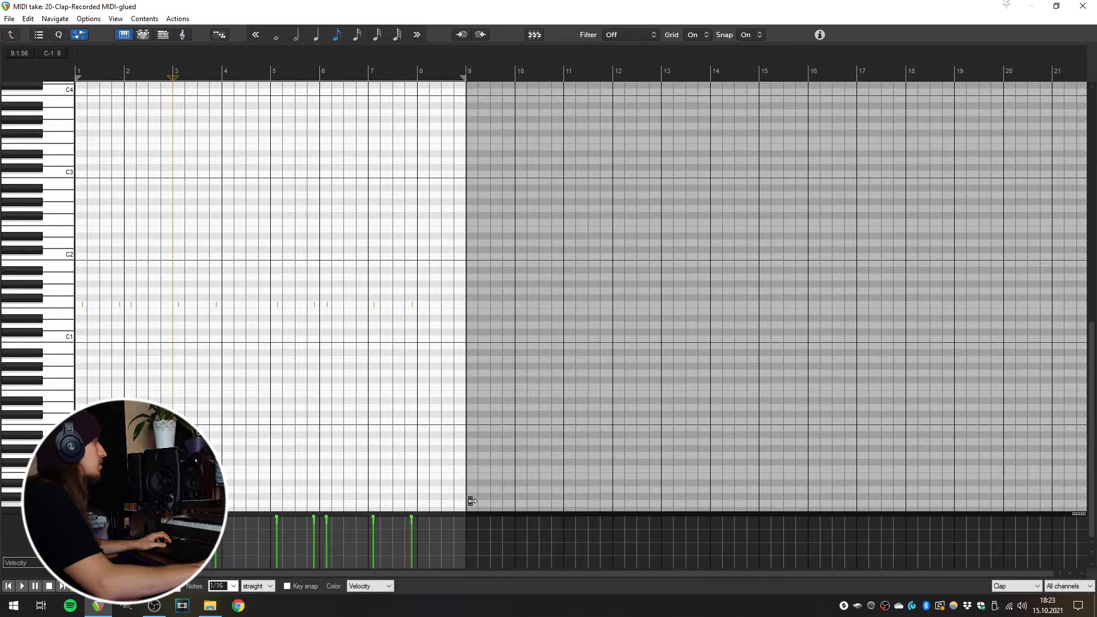
scroll(282, 372, up, 8)
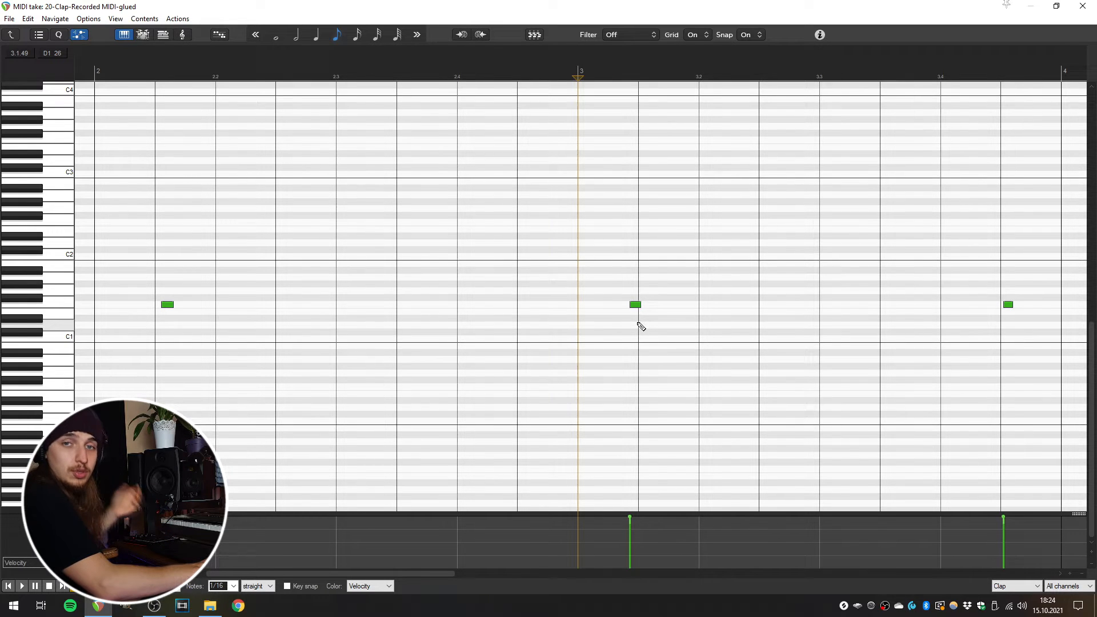
scroll(282, 162, down, 6)
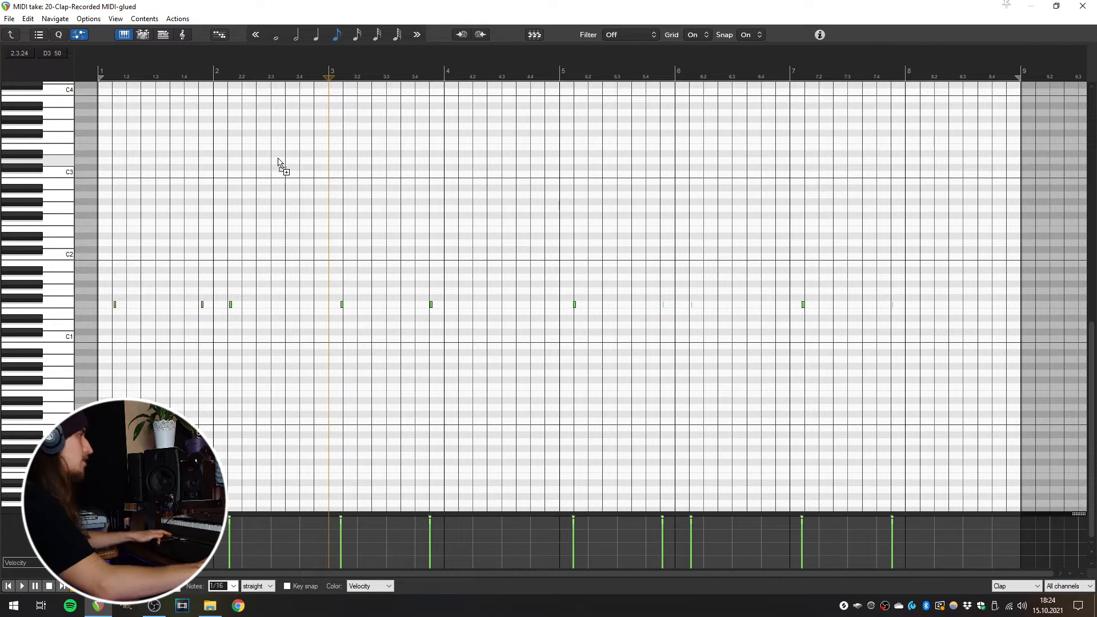
key(q)
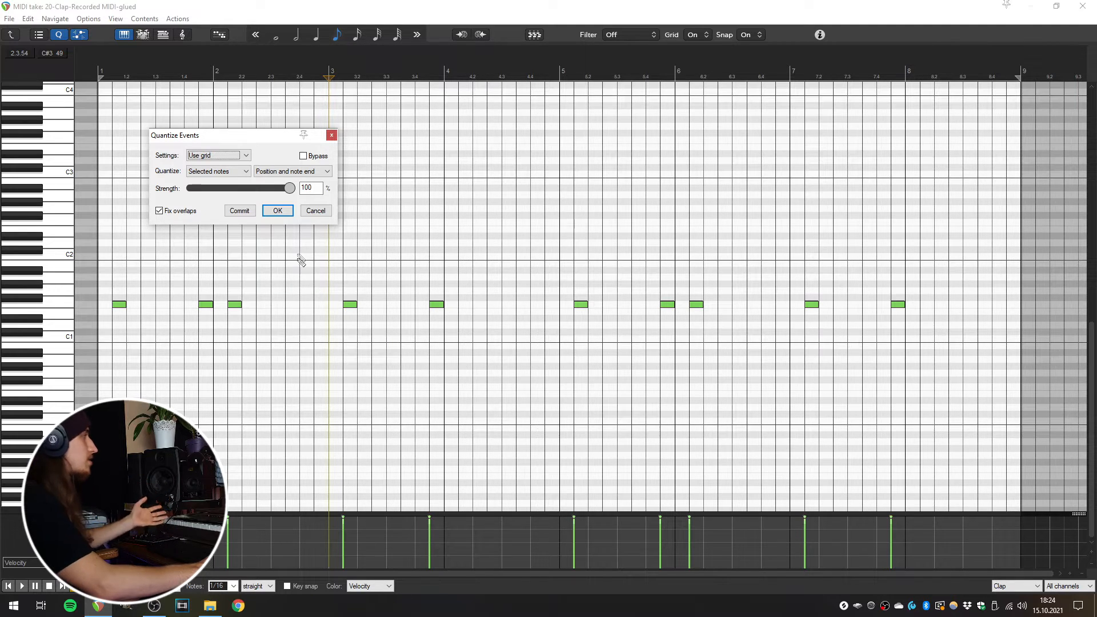
click(277, 210)
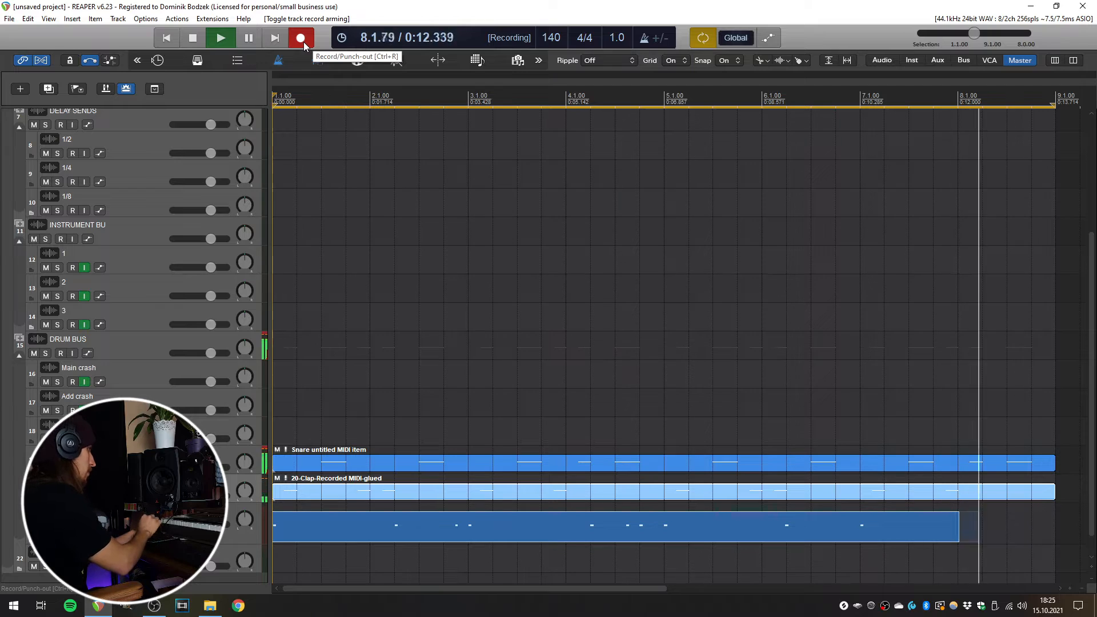
- Record a kick pattern over the eight-bar loop on the Kick track and quantize its notes to the 1/16 grid
click(303, 43)
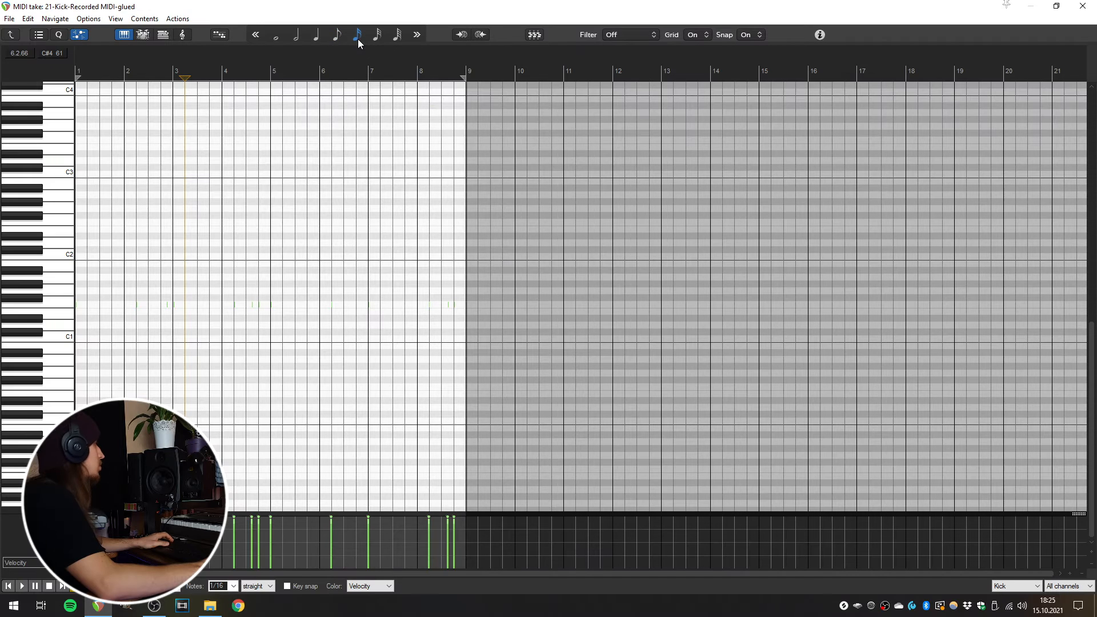
key(ctrl+q)
click(277, 211)
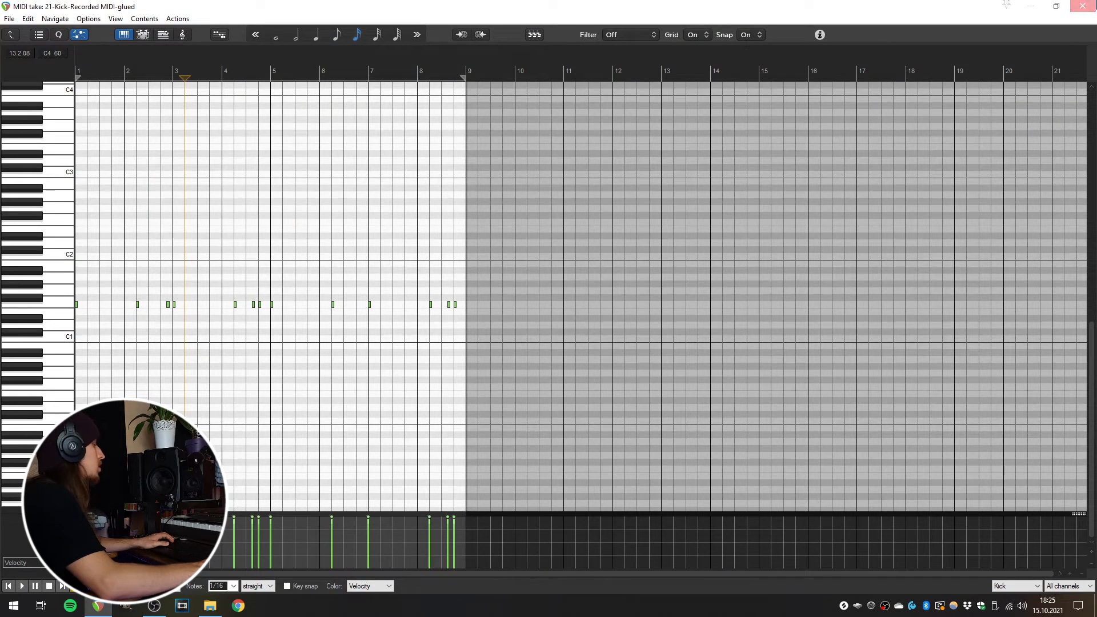
- Disarm the Kick track, arm the Hats track, and record a hi-hat pattern over the eight-bar loop
key(Escape)
click(72, 525)
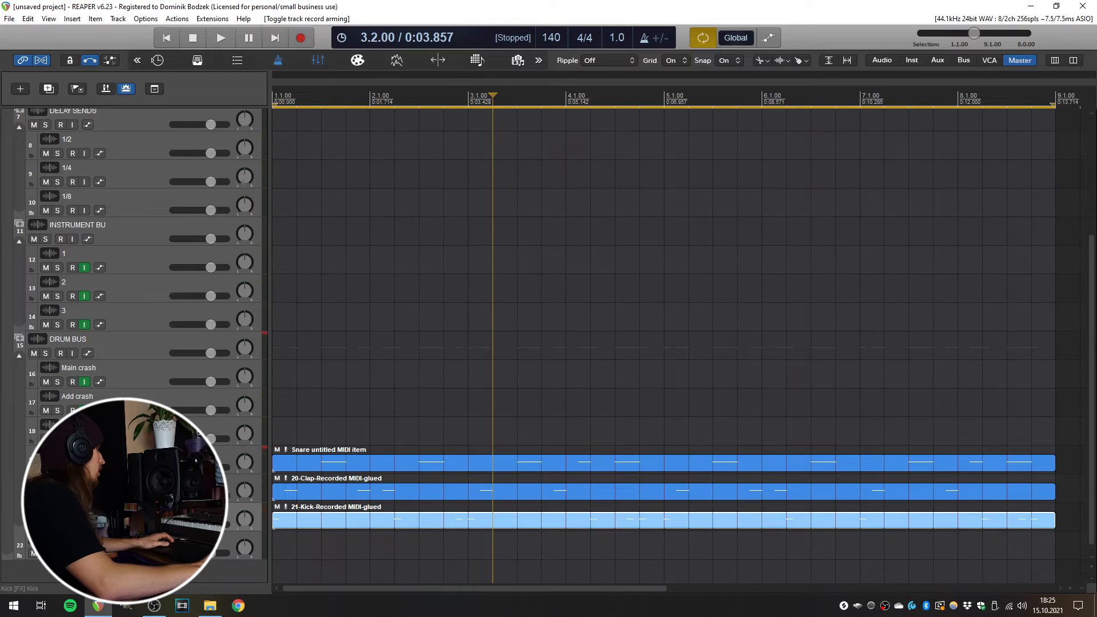
click(72, 439)
click(302, 38)
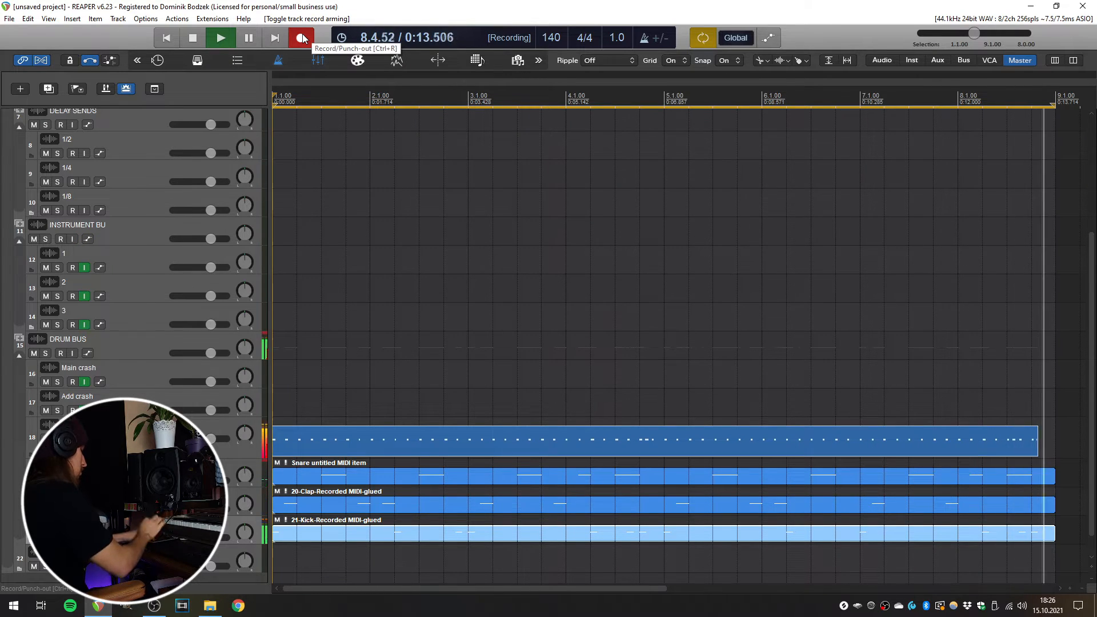
click(302, 39)
- Quantize all notes of the recorded Hats item in the MIDI editor
double_click(442, 440)
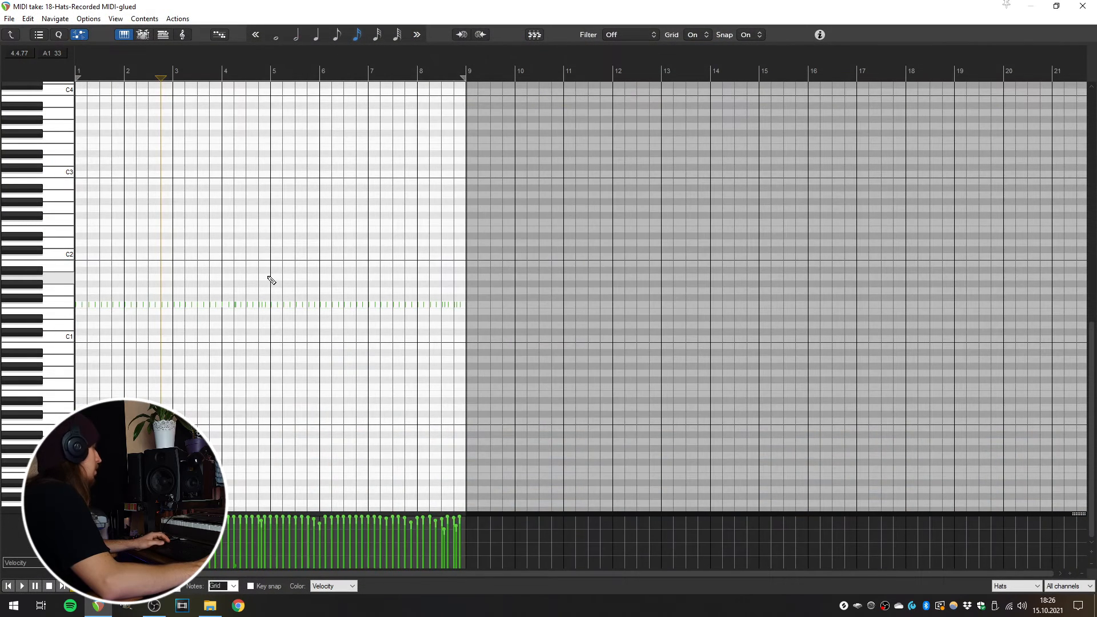
scroll(272, 281, up, 2)
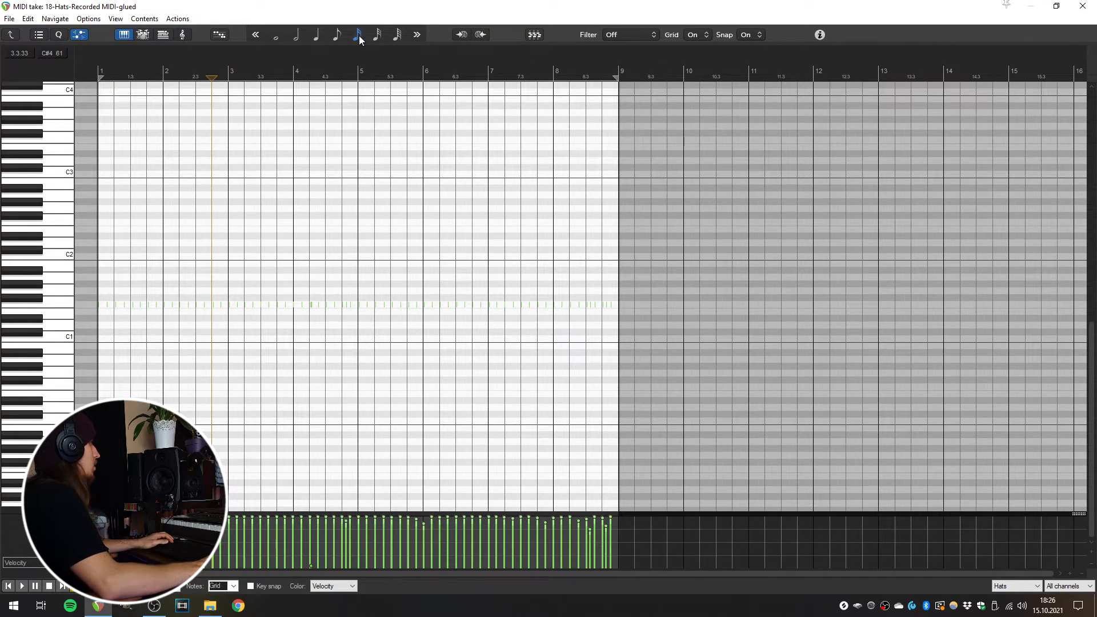
key(ctrl+a)
key(ctrl+q)
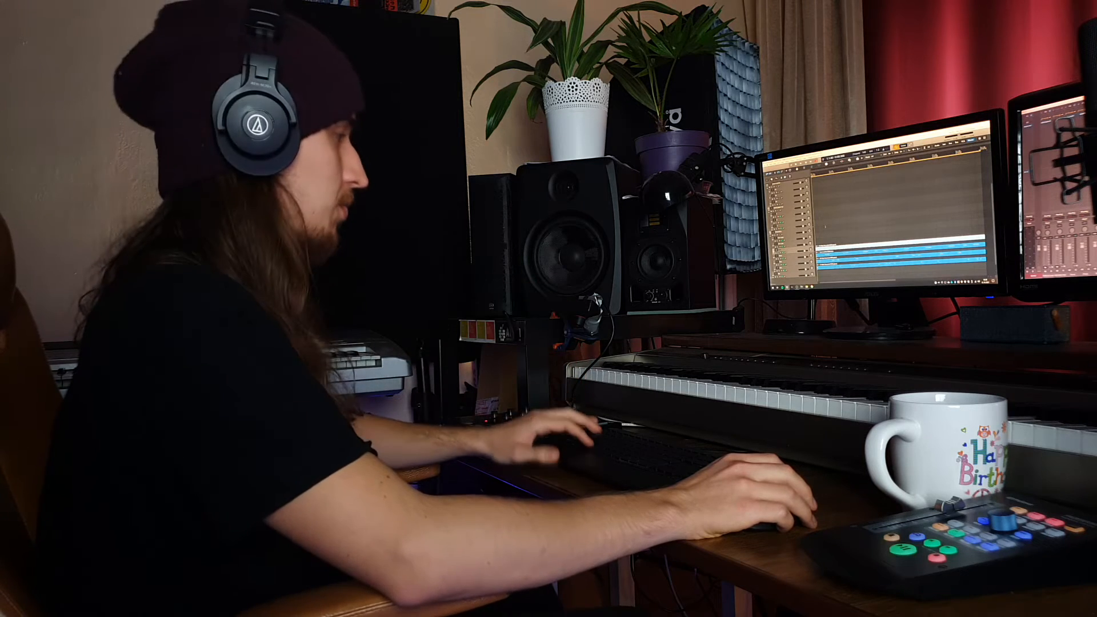
- Play the loop and raise the Kick track's volume slightly
key(space)
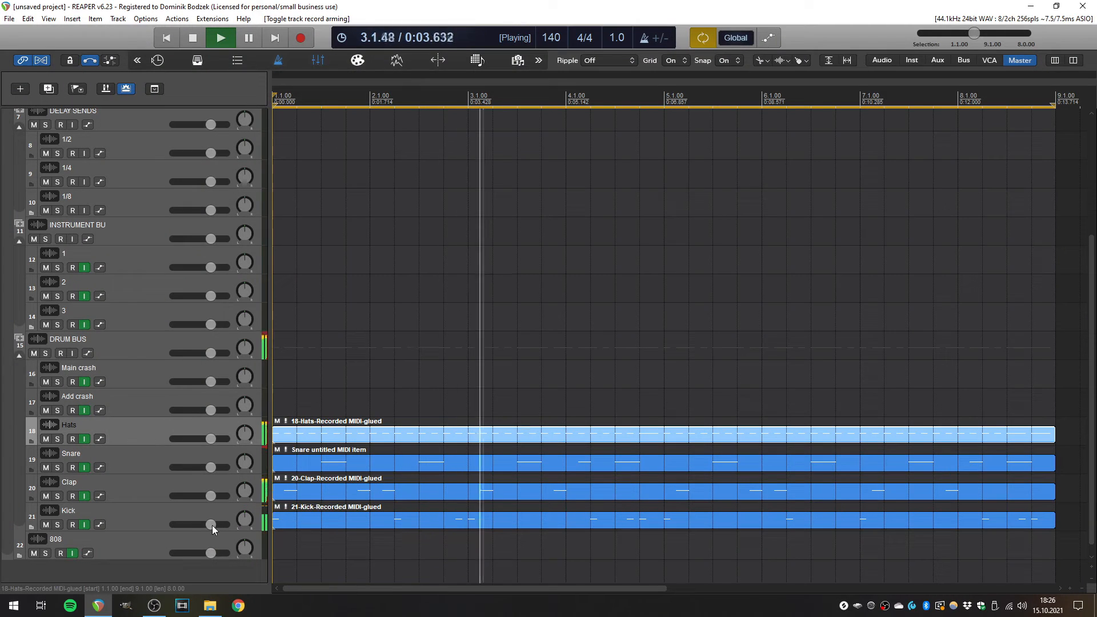
drag(212, 525, 216, 526)
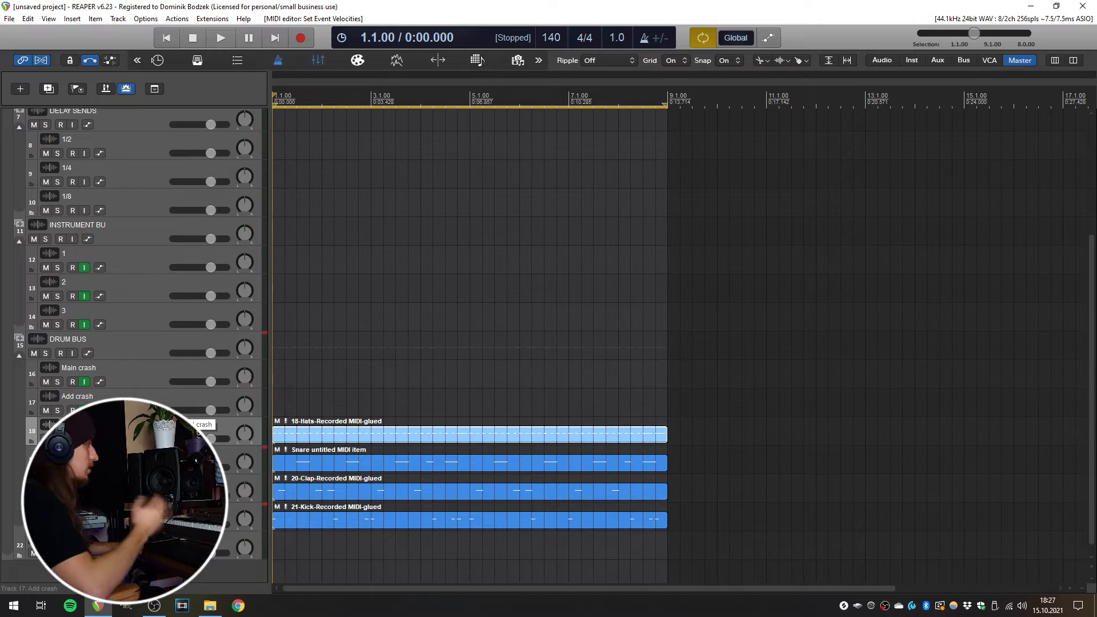
- Show the Media Explorer to browse for samples
click(49, 19)
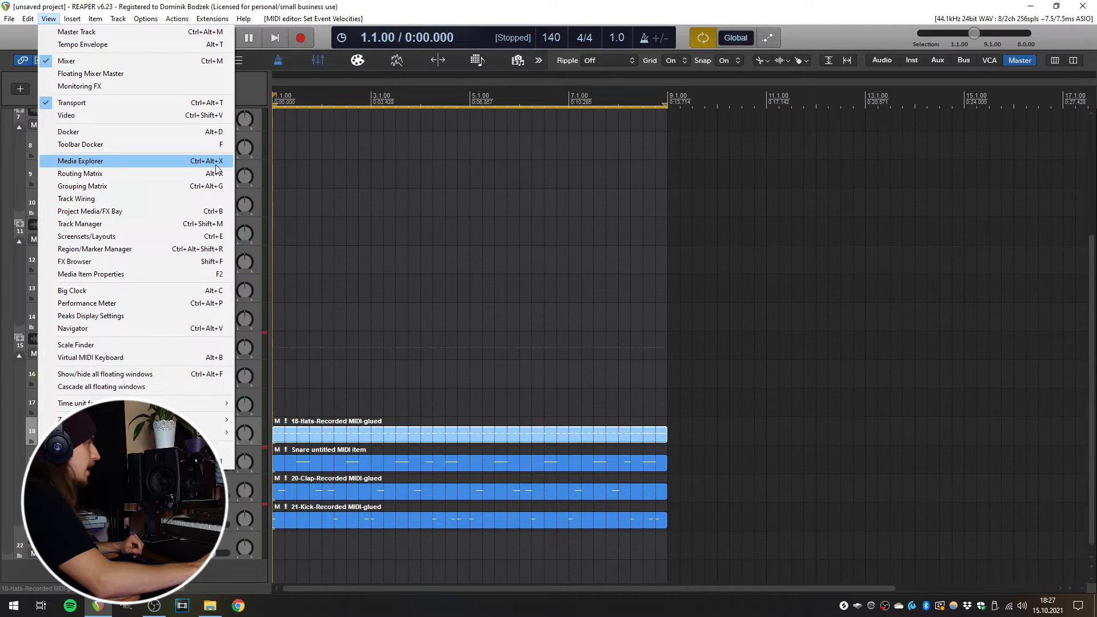
click(316, 5)
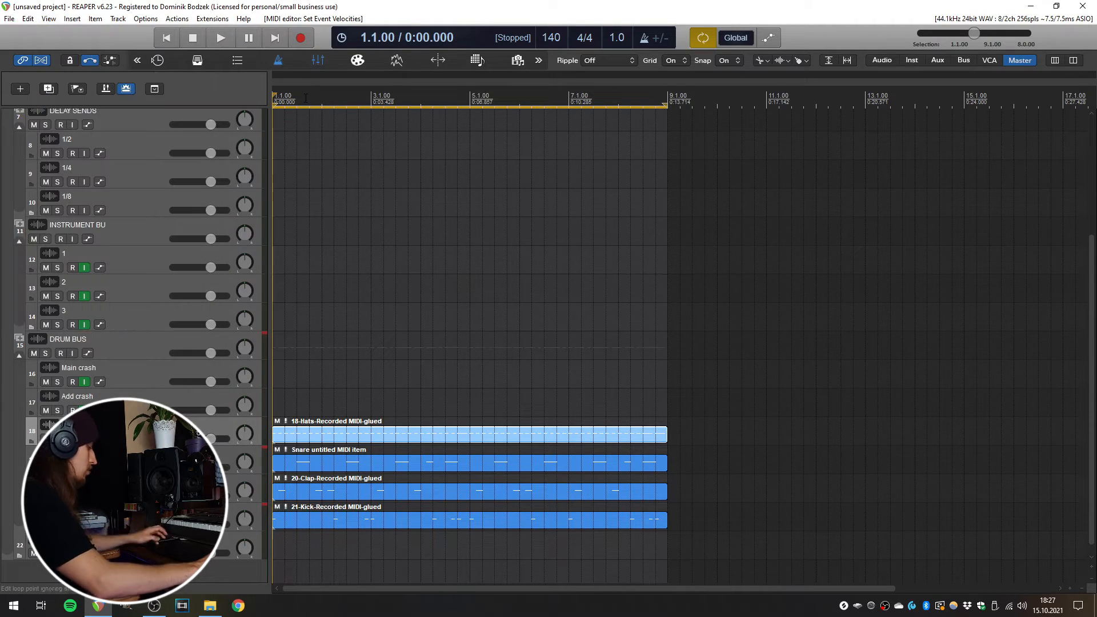
key(ctrl+alt+x)
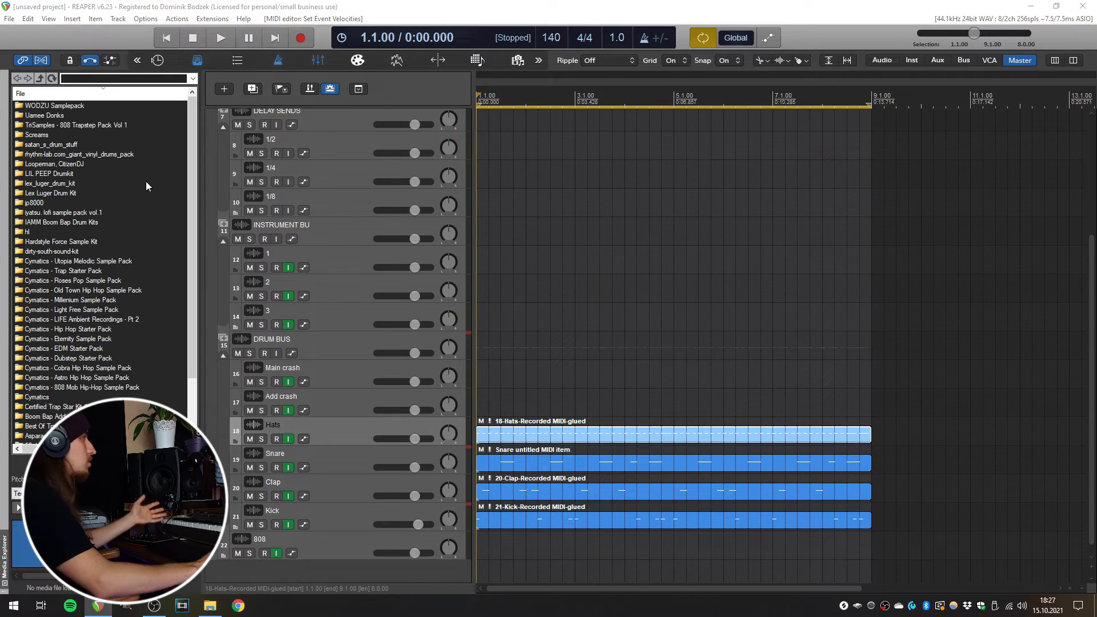
- Undock the Media Explorer as a floating window, move it over the arrangement, and dock it again
drag(3, 550, 341, 363)
drag(359, 36, 641, 242)
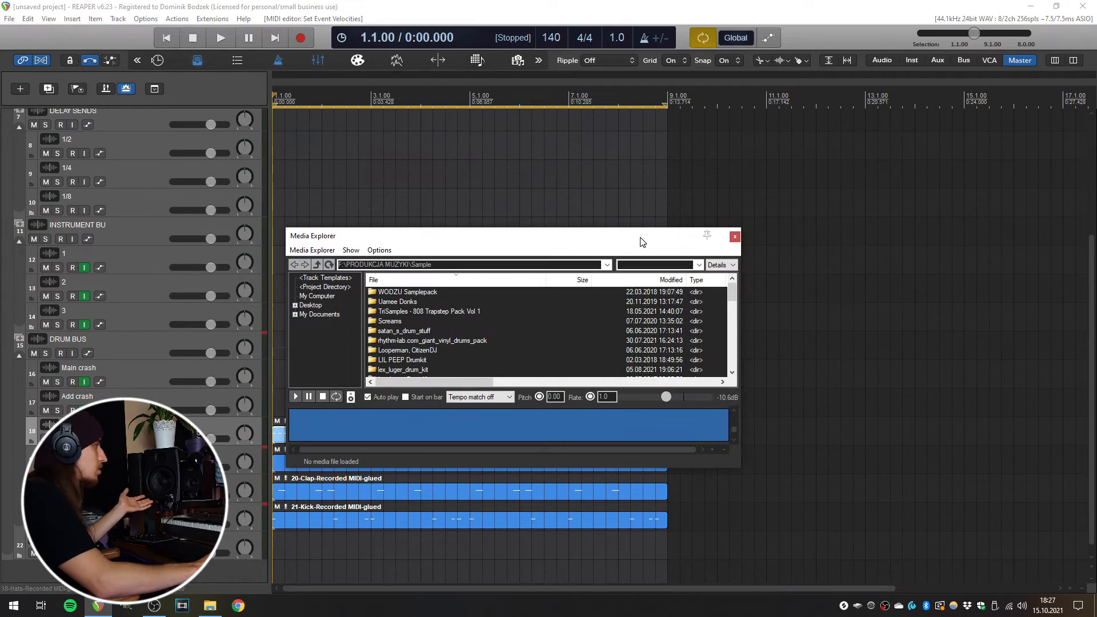
drag(641, 242, 737, 231)
drag(523, 233, 457, 189)
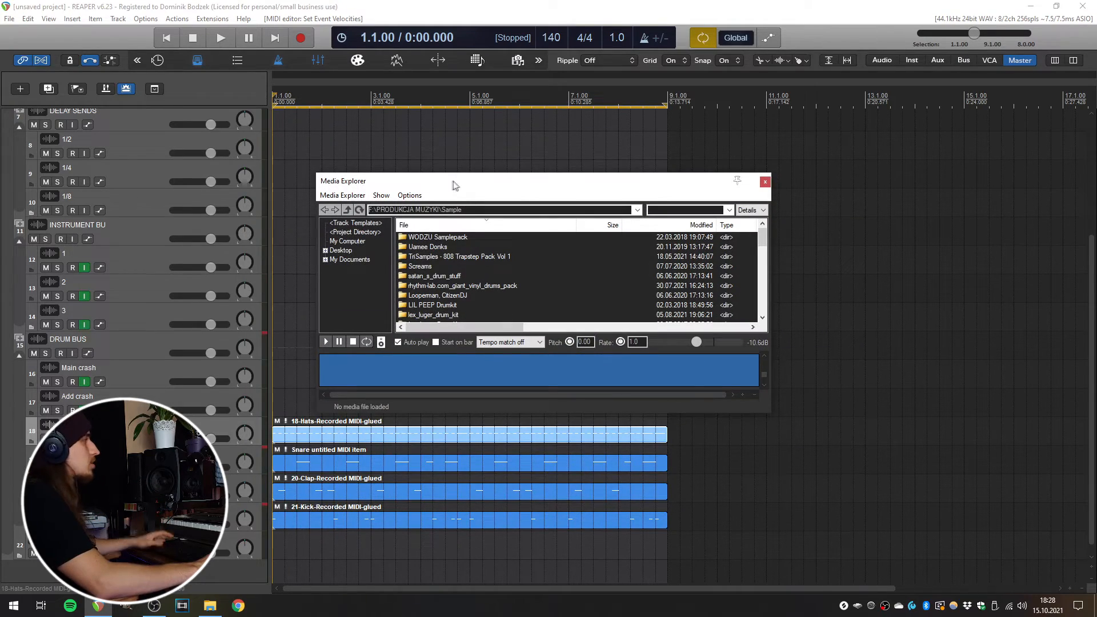
right_click(453, 182)
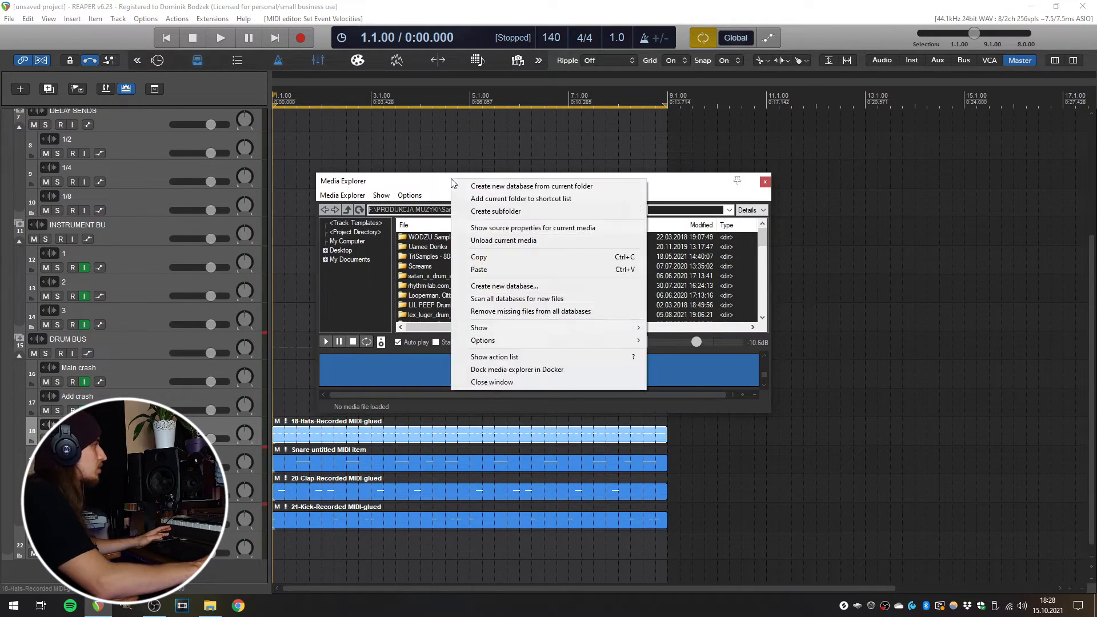
click(510, 372)
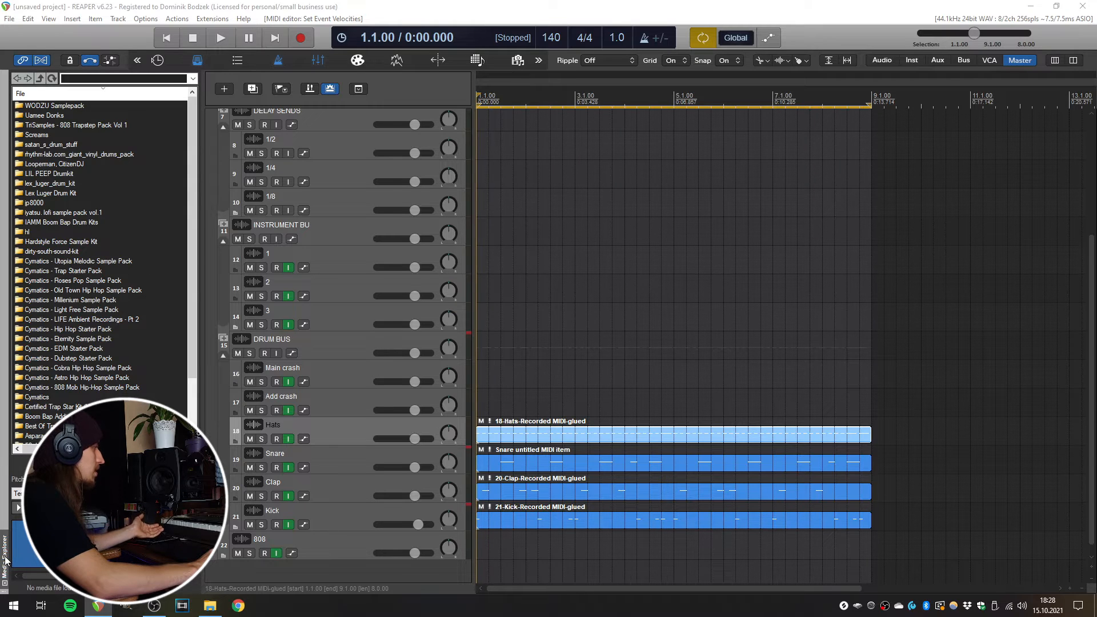
- Try docking the Media Explorer below and above the arrangement, and return it beside the track list
drag(4, 557, 282, 572)
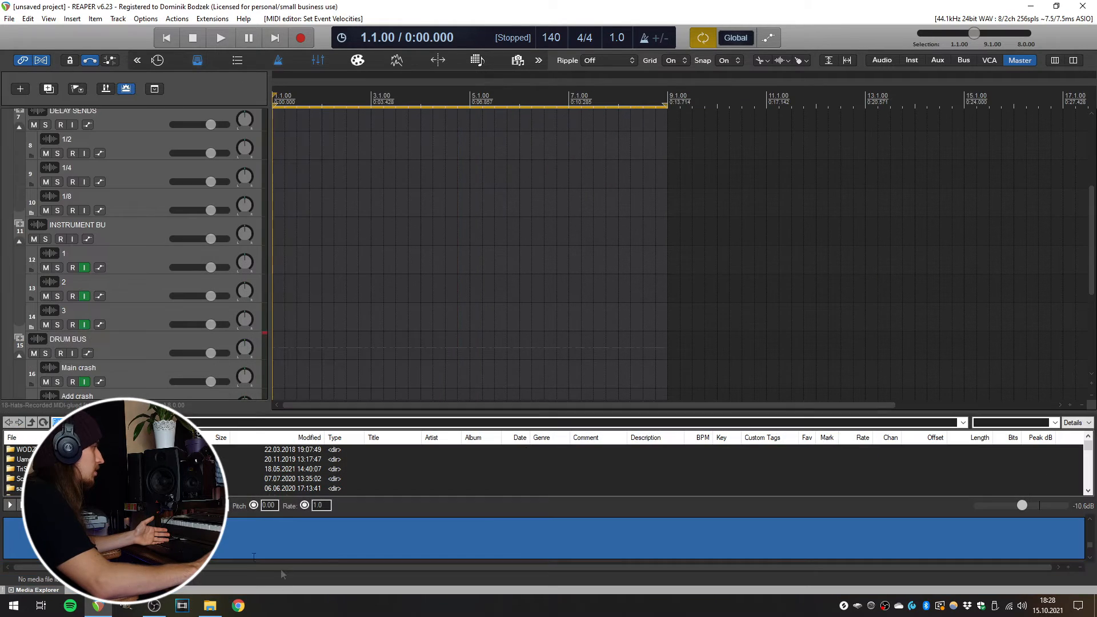
drag(551, 494, 1075, 266)
drag(966, 589, 577, 88)
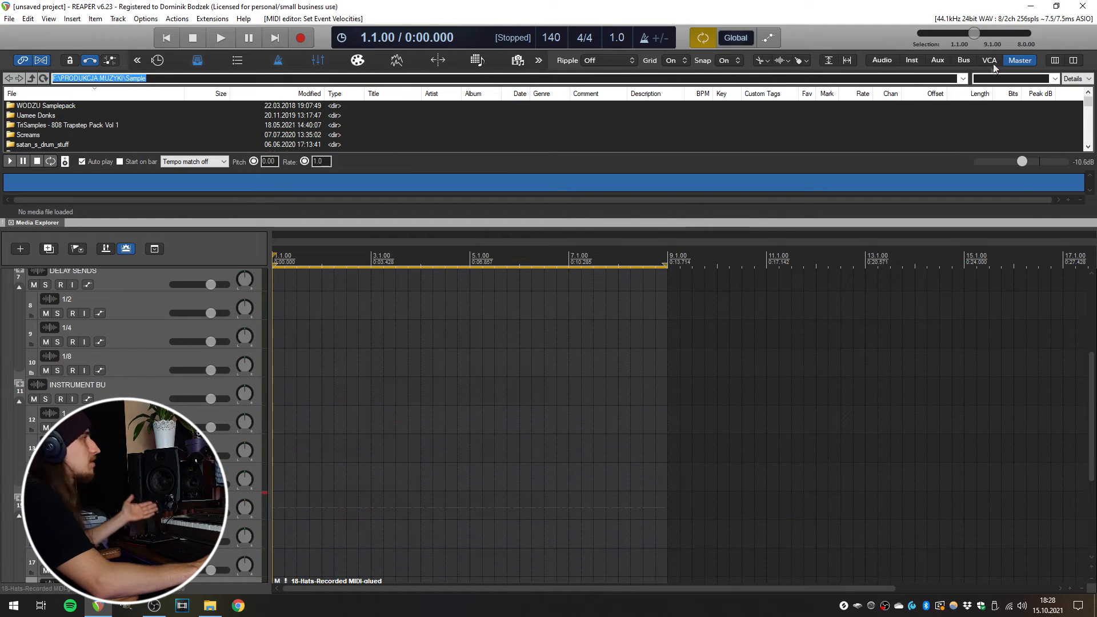
drag(57, 222, 4, 229)
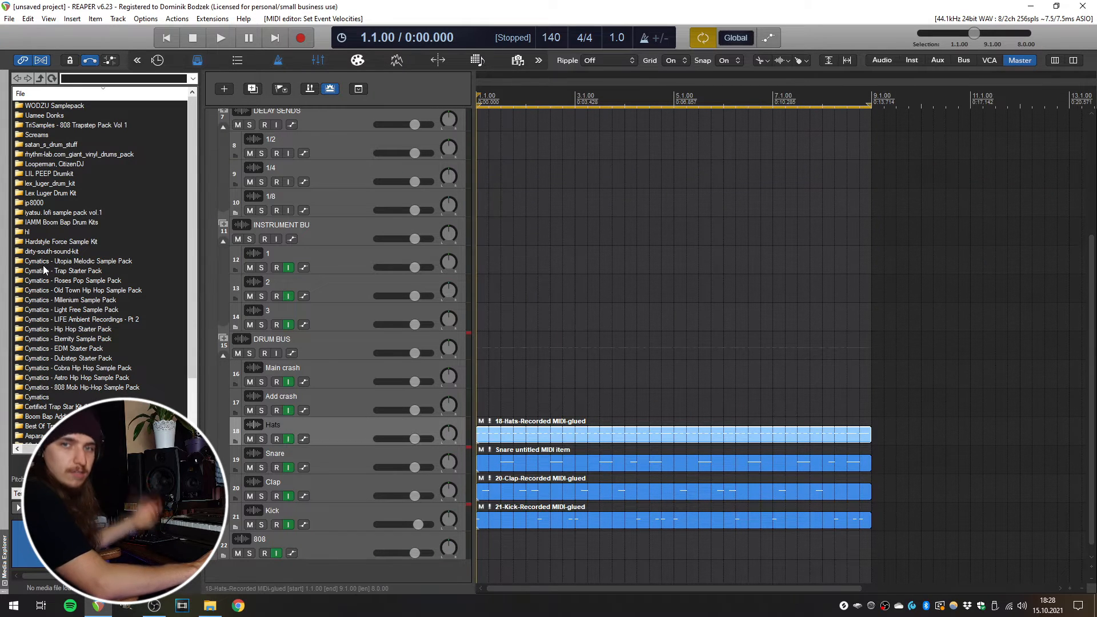
- Browse to the Samples folder in the Media Explorer and preview Main crash.wav
double_click(40, 116)
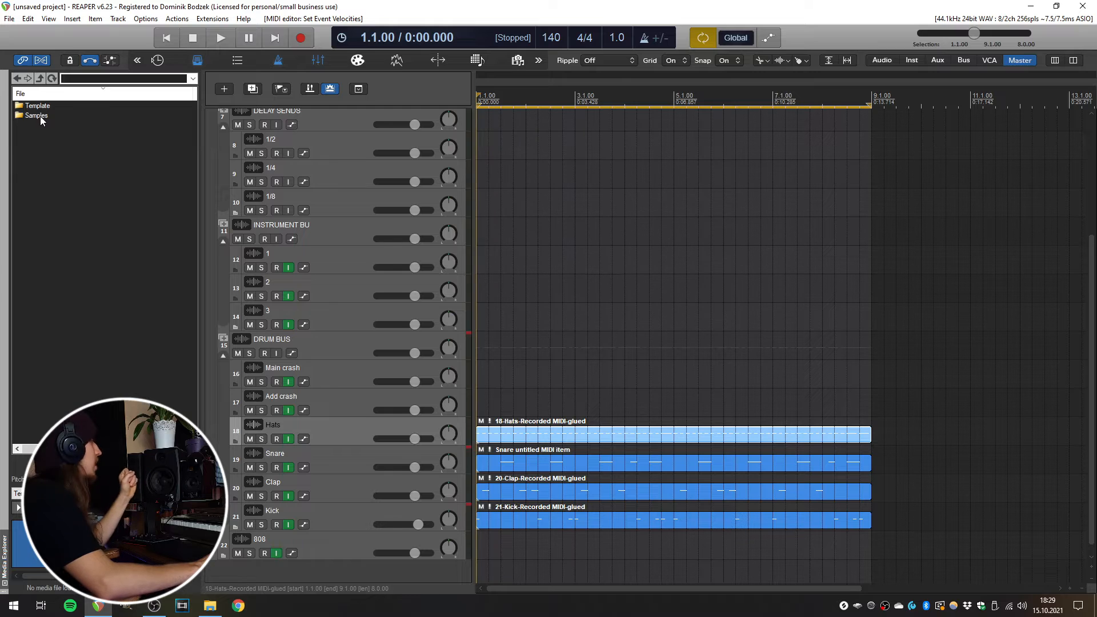
double_click(40, 115)
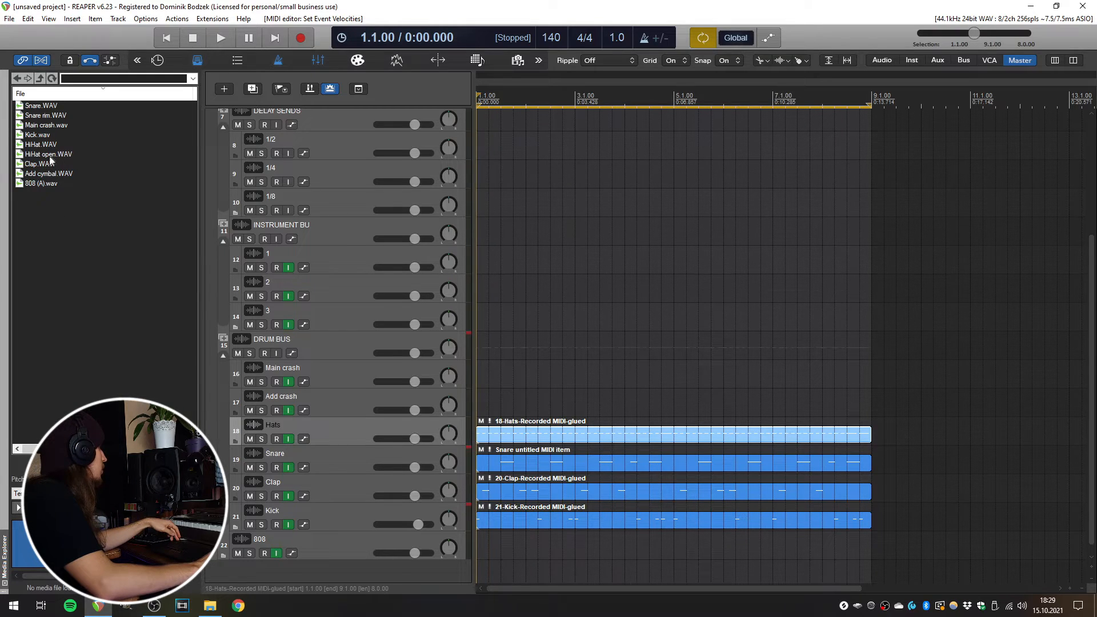
click(50, 126)
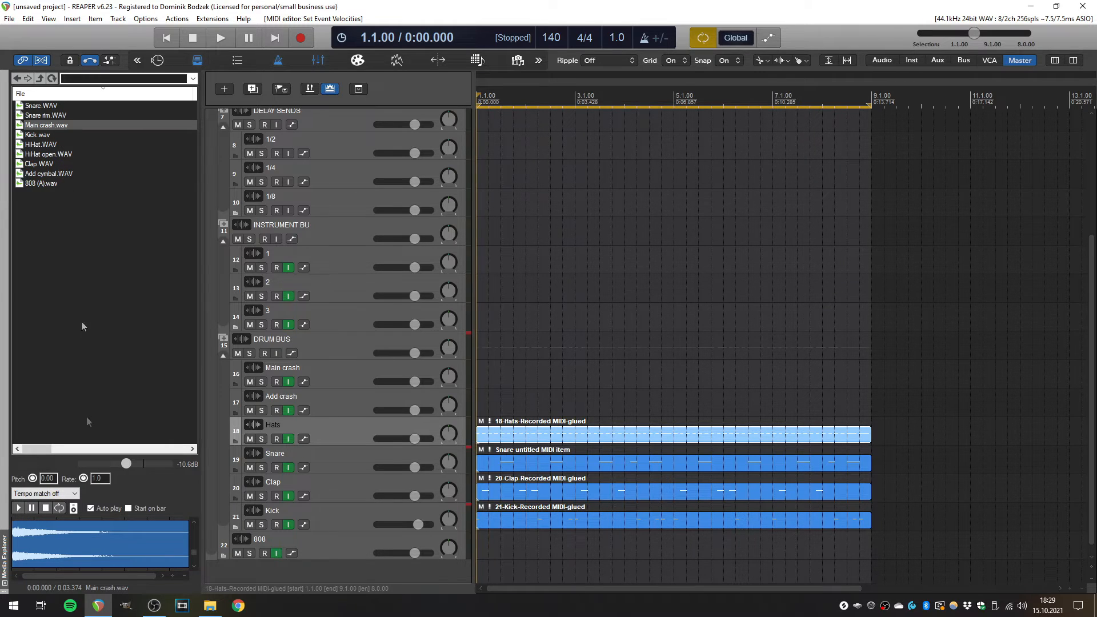
double_click(47, 126)
drag(496, 437, 496, 377)
key(Delete)
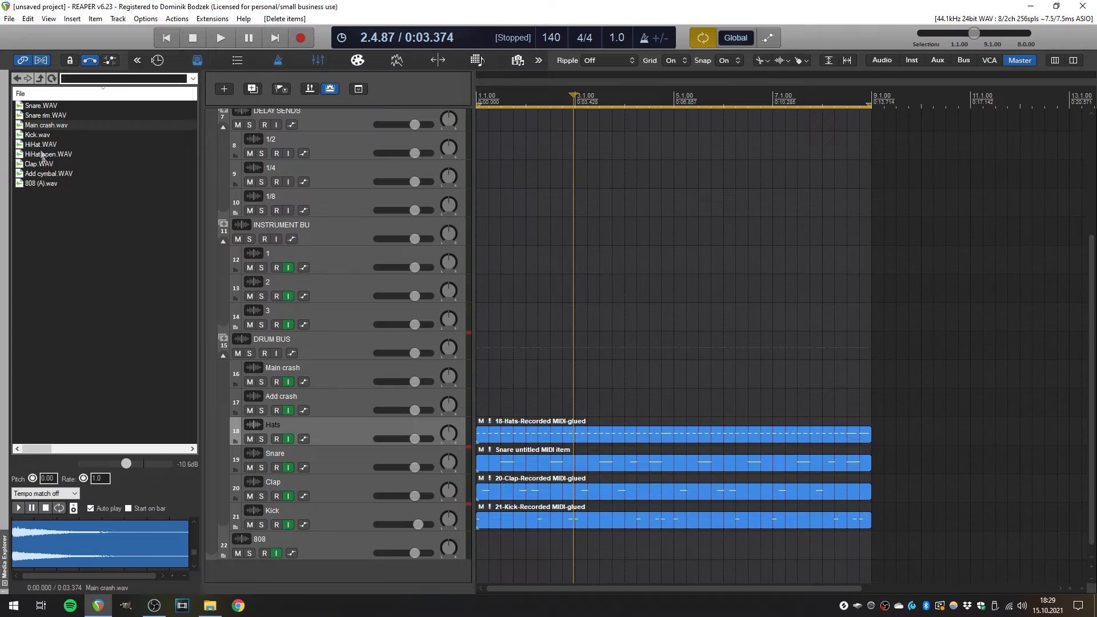
- Place Main crash.wav at 1.1.00 on the Main crash track and Add cymbal.WAV at 1.3.00 on the Add crash track
drag(39, 125, 479, 378)
click(478, 379)
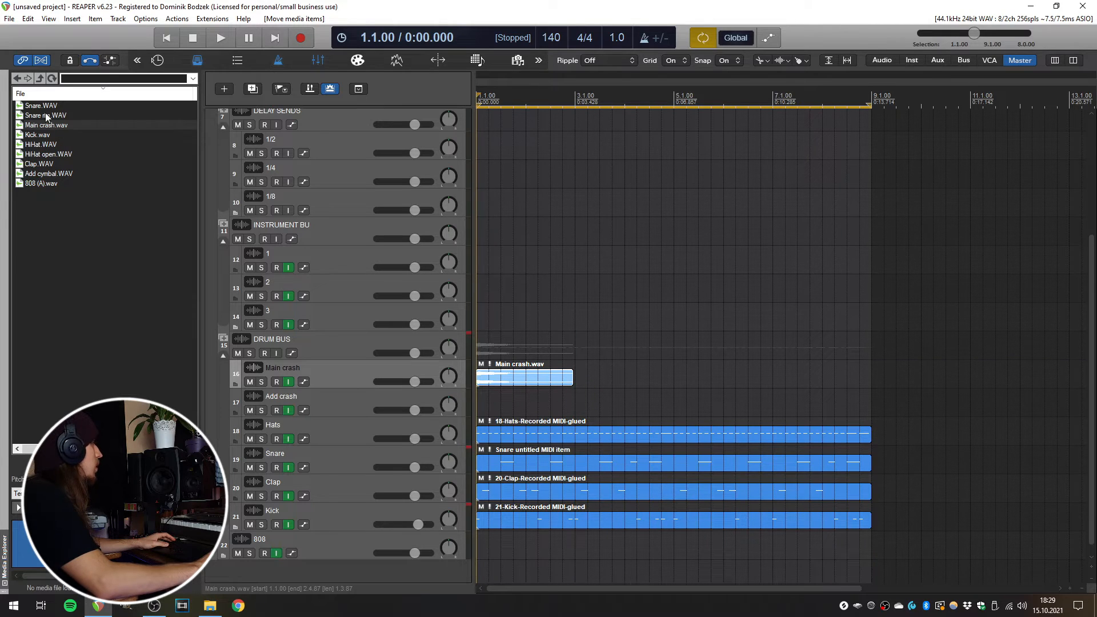
drag(51, 172, 502, 403)
scroll(484, 412, up, 4)
- Play the loop from the start to check the placement of the crash and cymbal samples
click(484, 412)
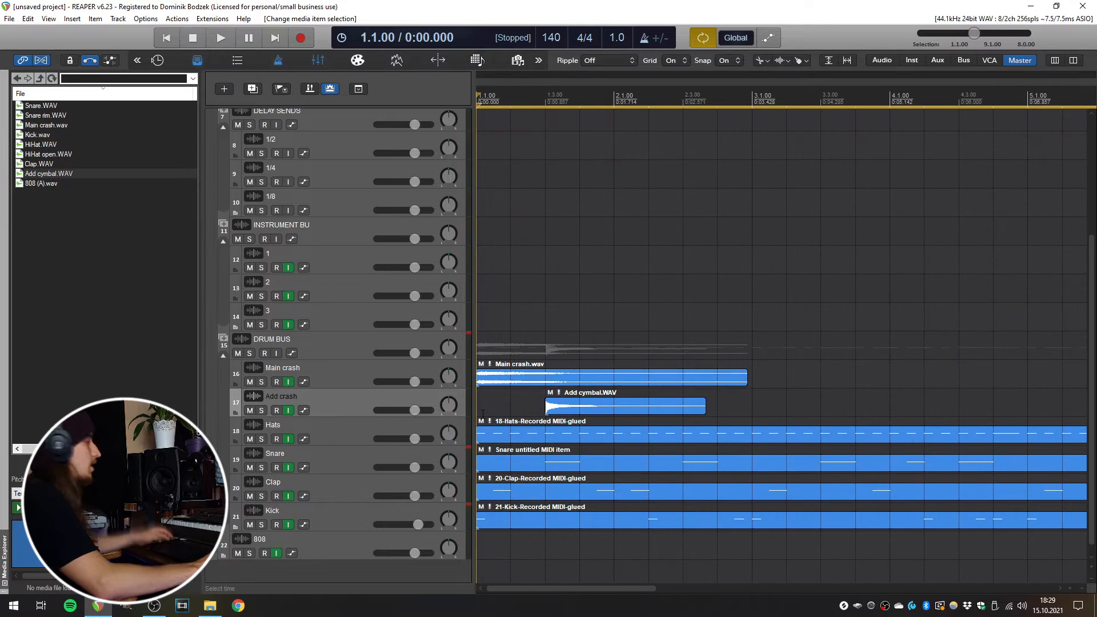
key(space)
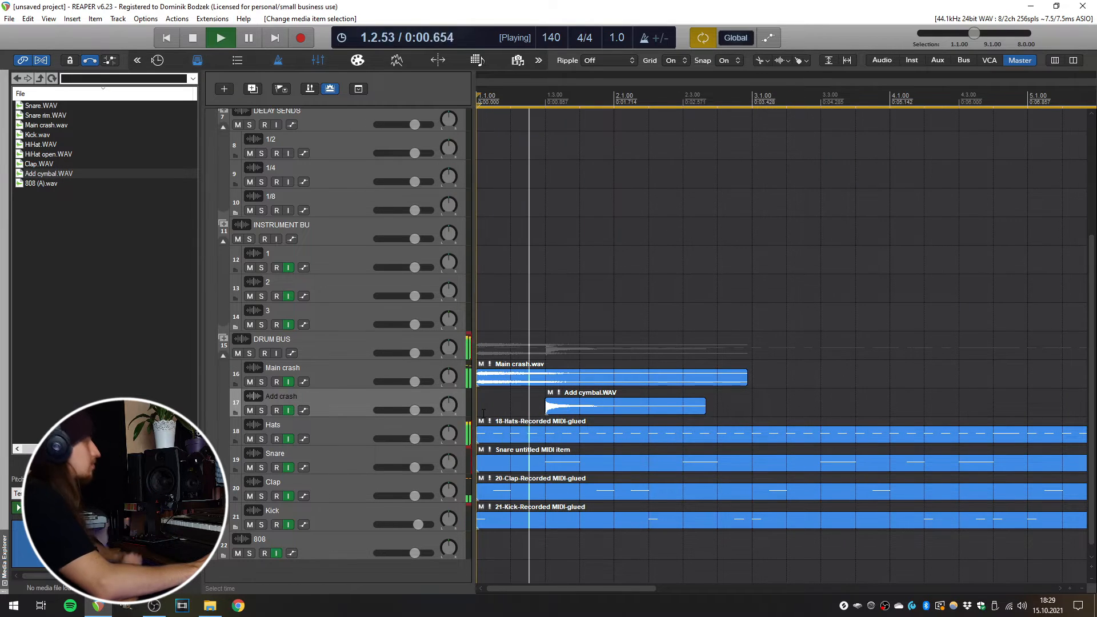
scroll(518, 369, down, 2)
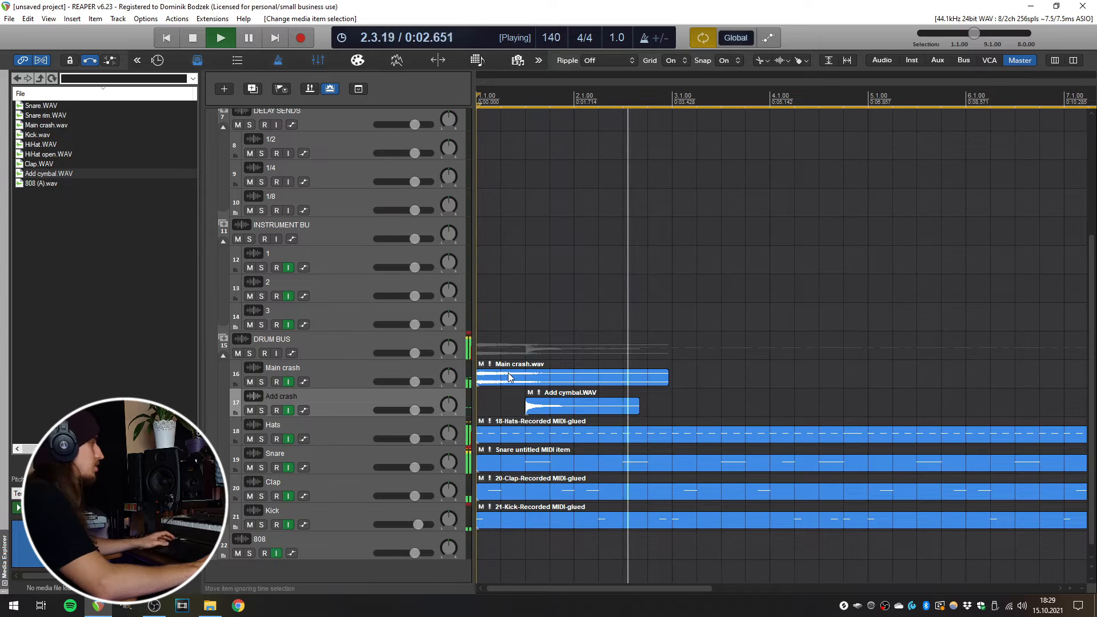
key(space)
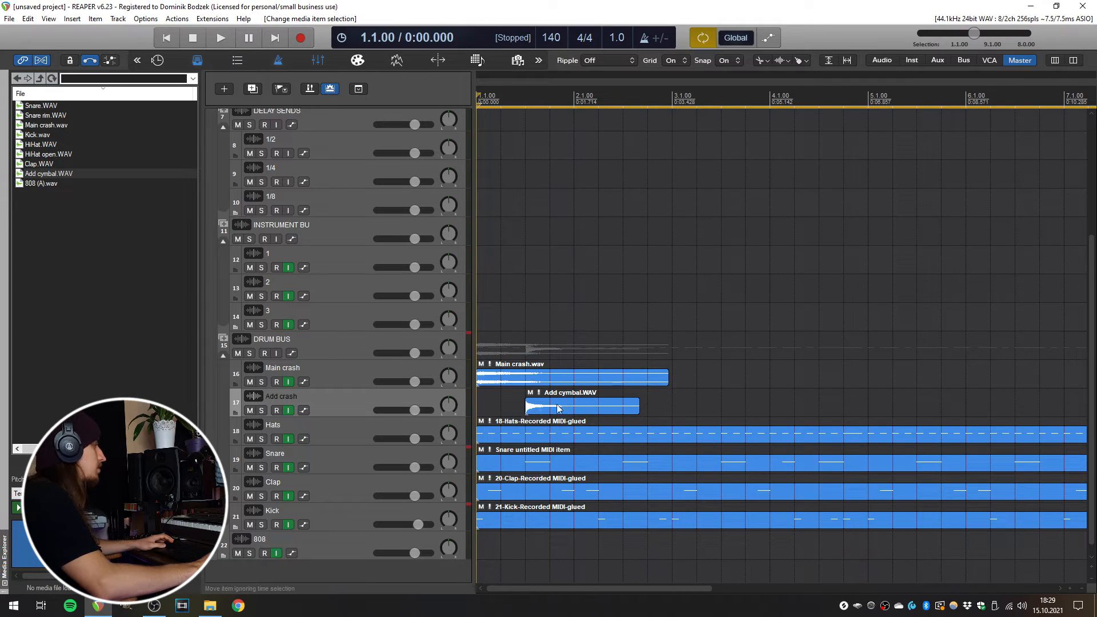
- Trim the Add cymbal item to end at 2.3.00 and paste seven copies end to end after it
drag(637, 406, 623, 408)
click(567, 409)
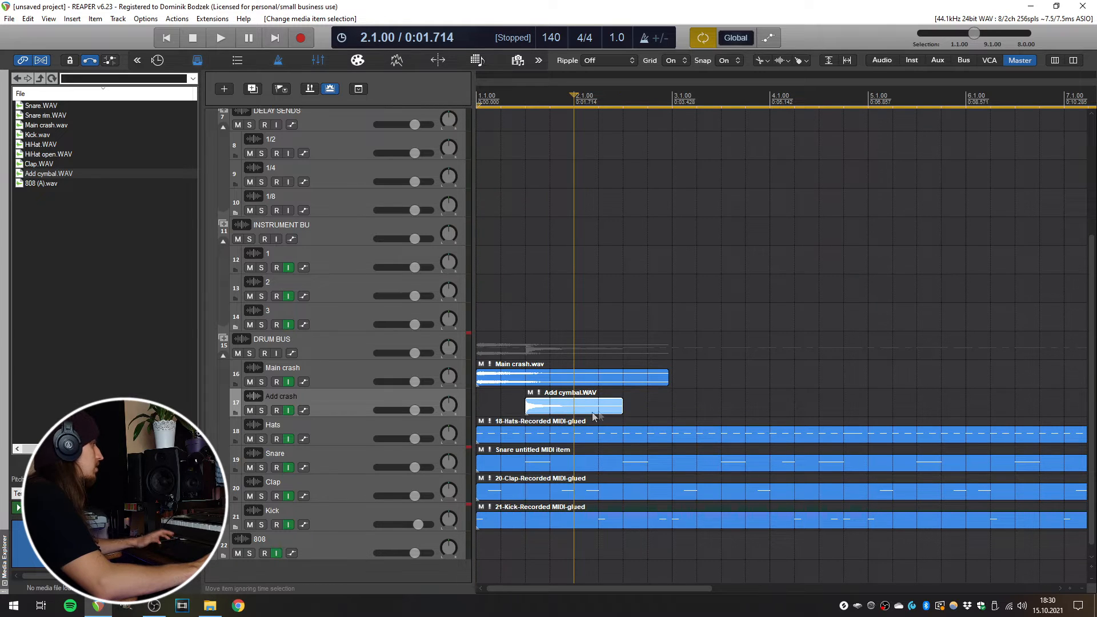
click(622, 408)
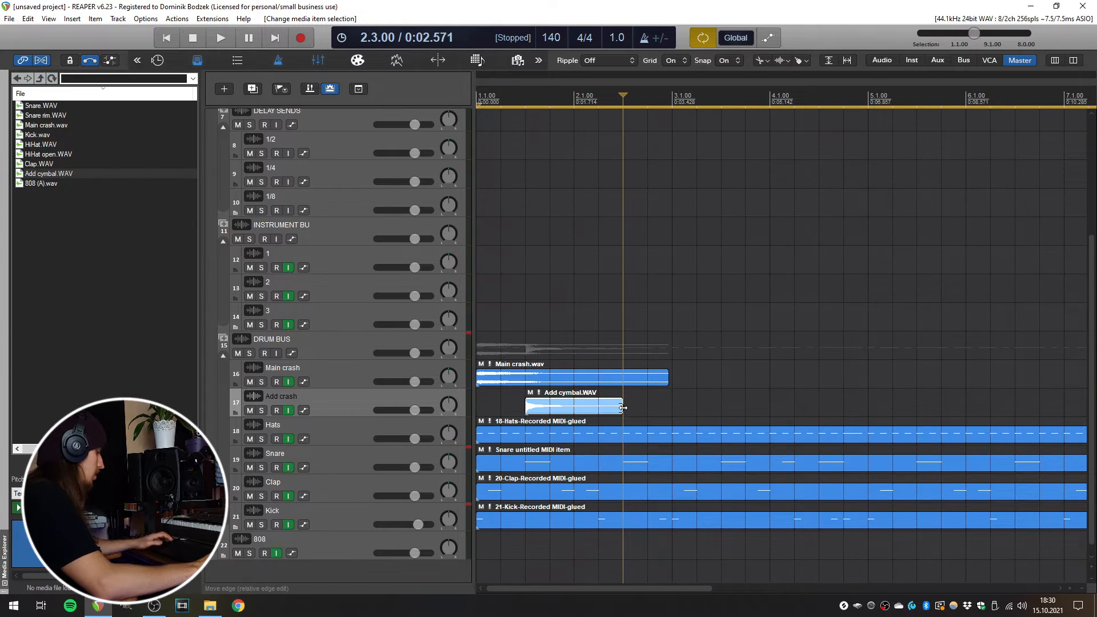
scroll(622, 408, down, 1)
key(ctrl+v)
key(ctrl+v)
key(ctrl+v)
key(ctrl+v)
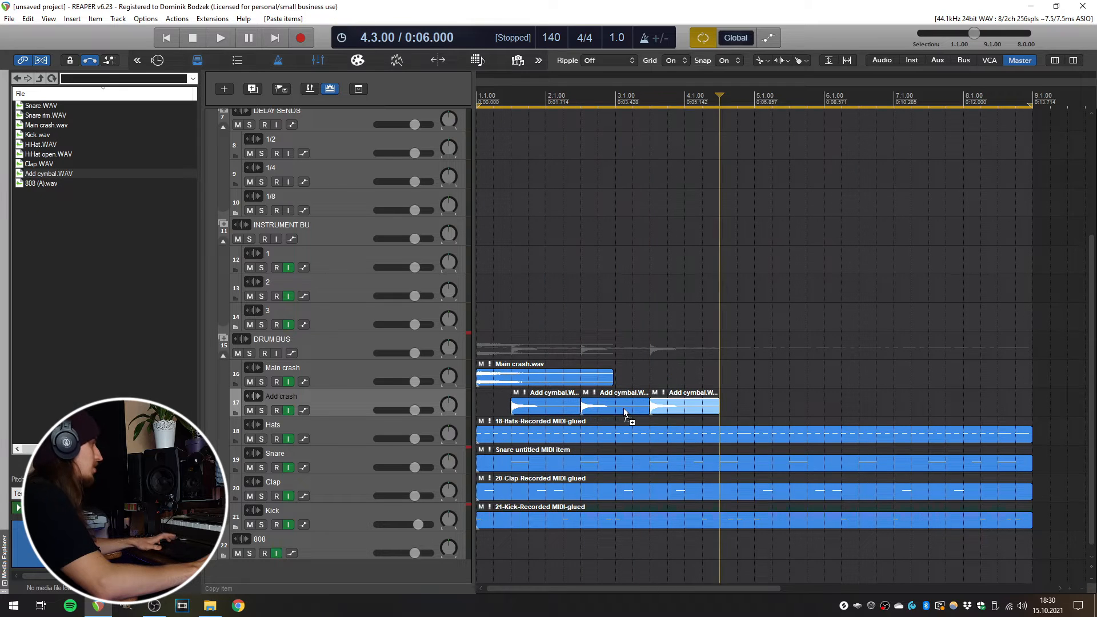
key(ctrl+v)
key(ctrl+v)
key(ctrl+v)
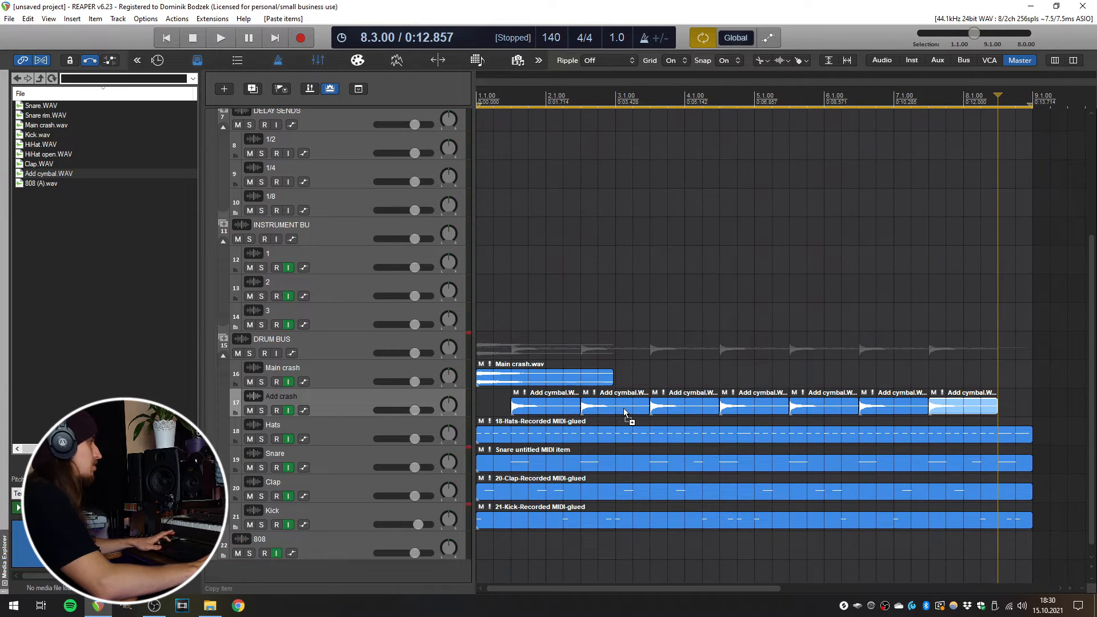
- Play the loop from 1.1.00 to listen to the repeated cymbals with the drum patterns
click(479, 403)
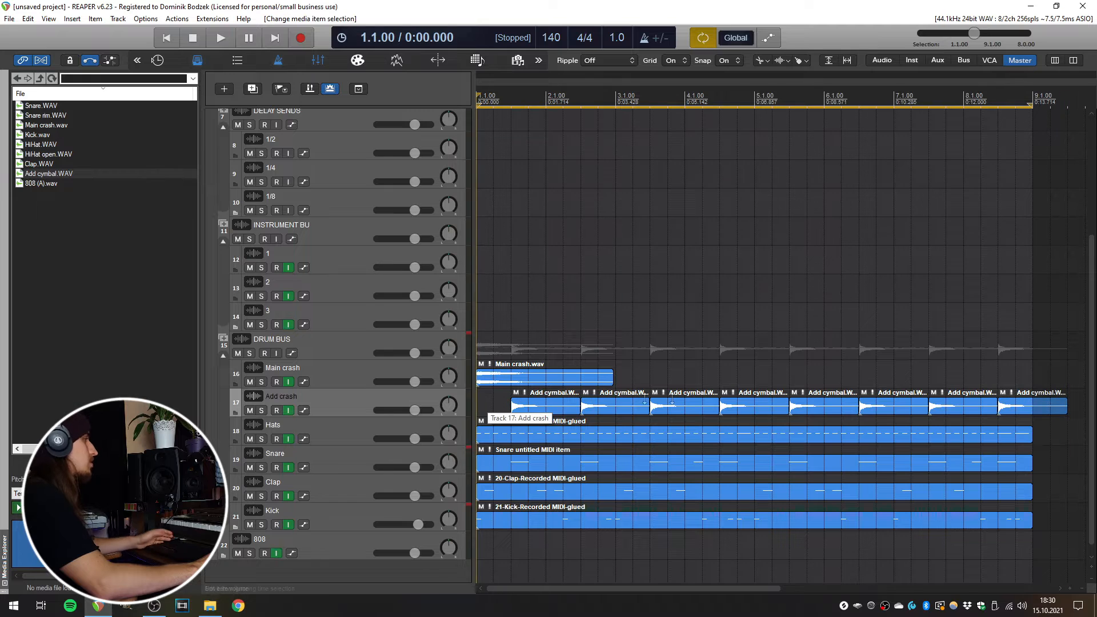
key(space)
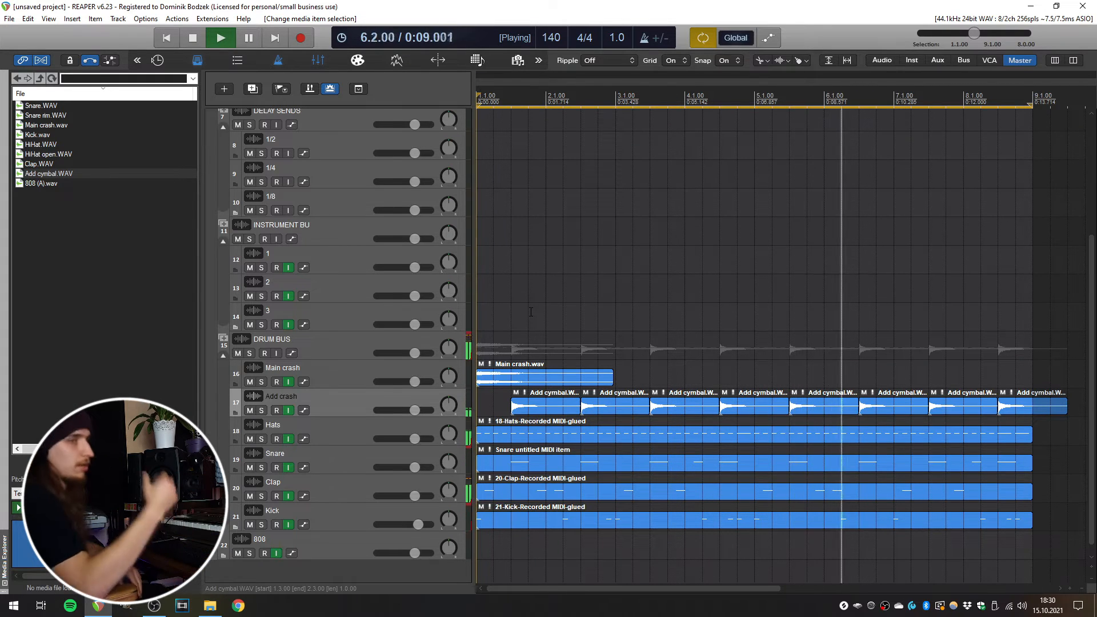
key(space)
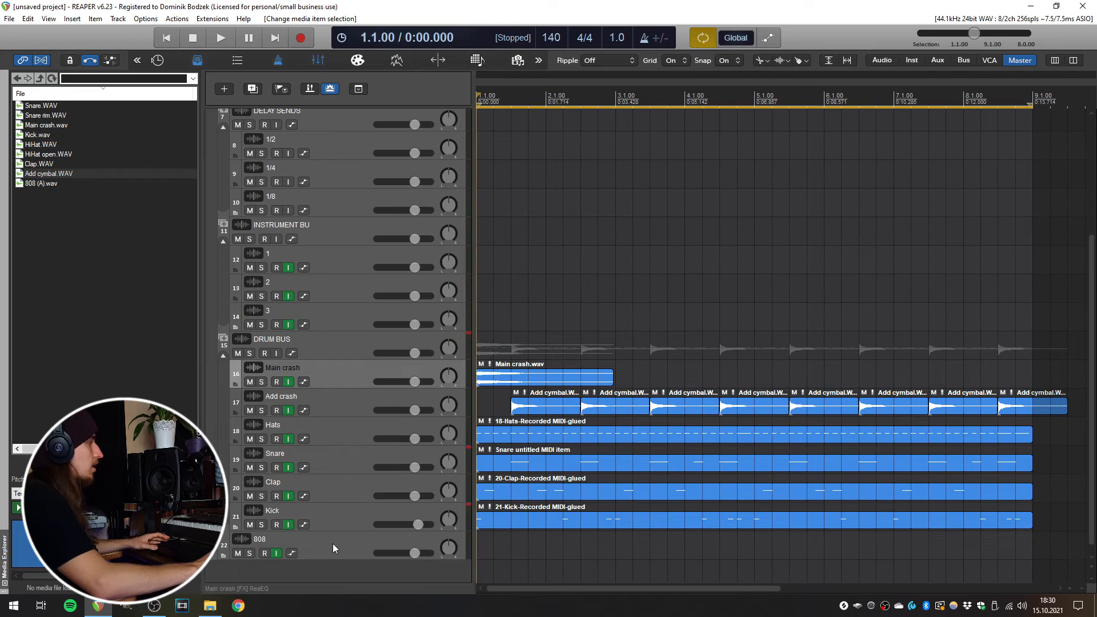
- Hide the Media Explorer, insert a new eight-bar MIDI item on the 808 track, and open it in the MIDI editor
click(332, 543)
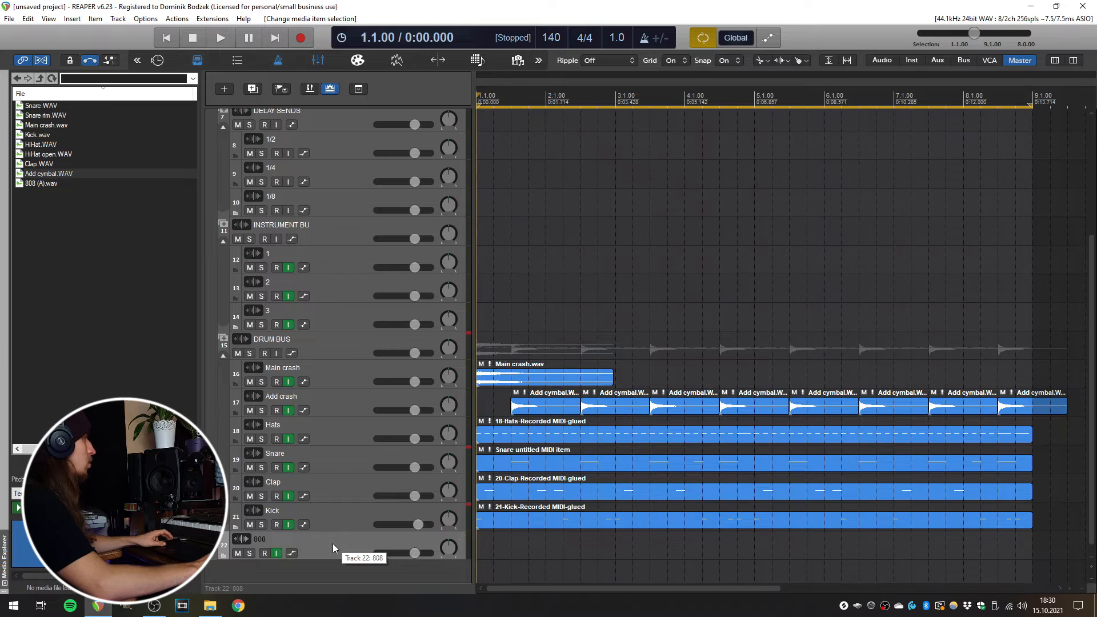
key(ctrl+alt+x)
click(72, 18)
click(92, 45)
double_click(284, 549)
scroll(128, 196, up, 3)
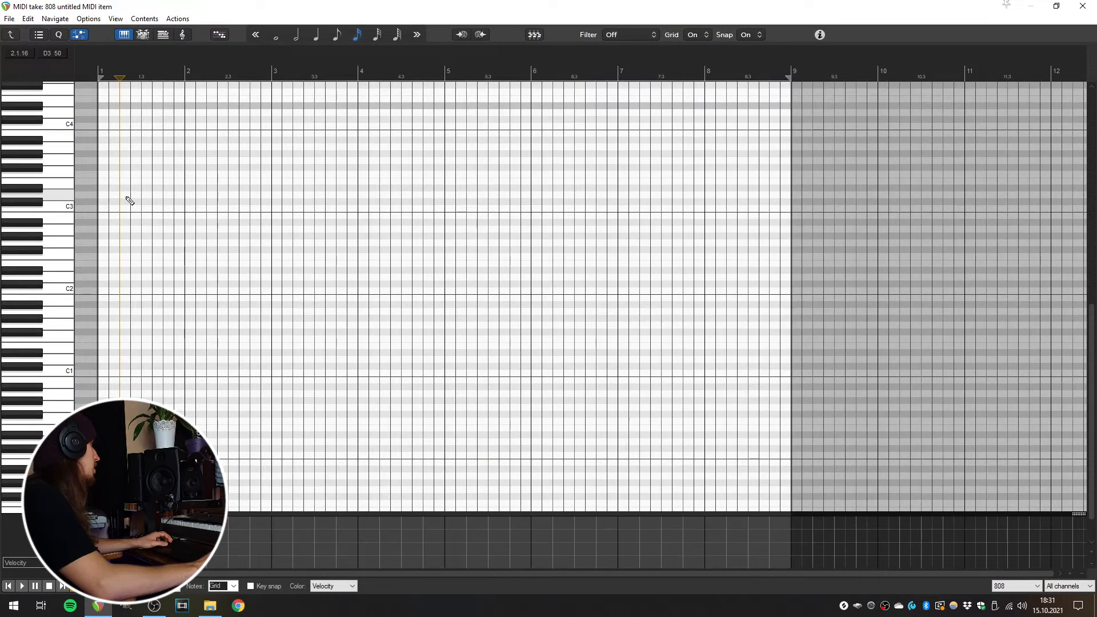
- Copy all notes from the 21-Kick-Recorded MIDI-glued item and paste them into the 808 item from the start of bar 1
scroll(131, 206, down, 3)
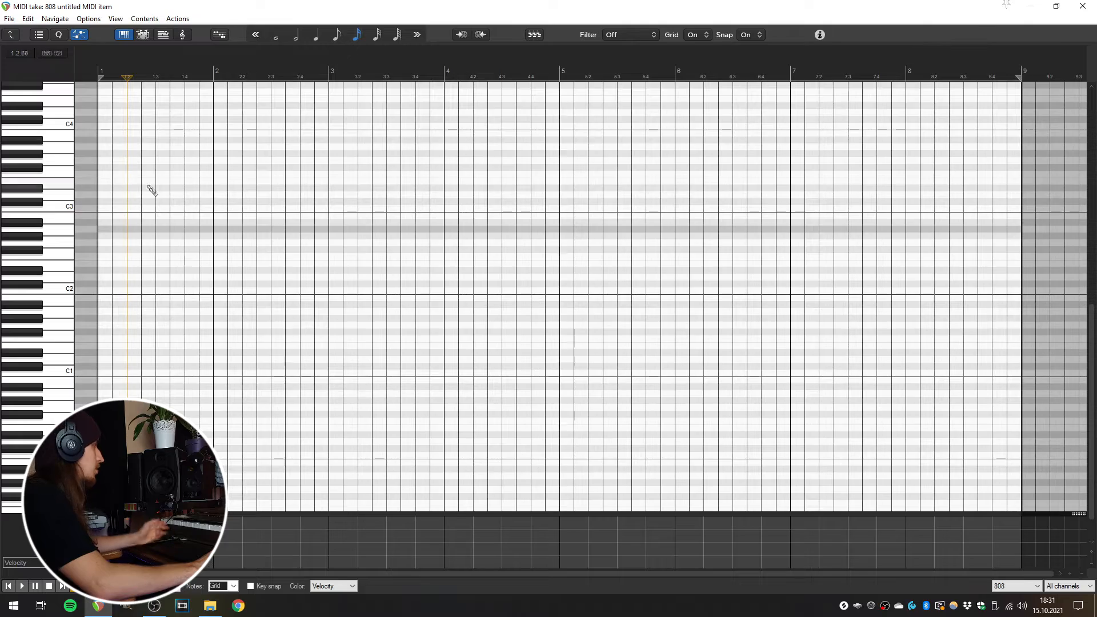
key(Escape)
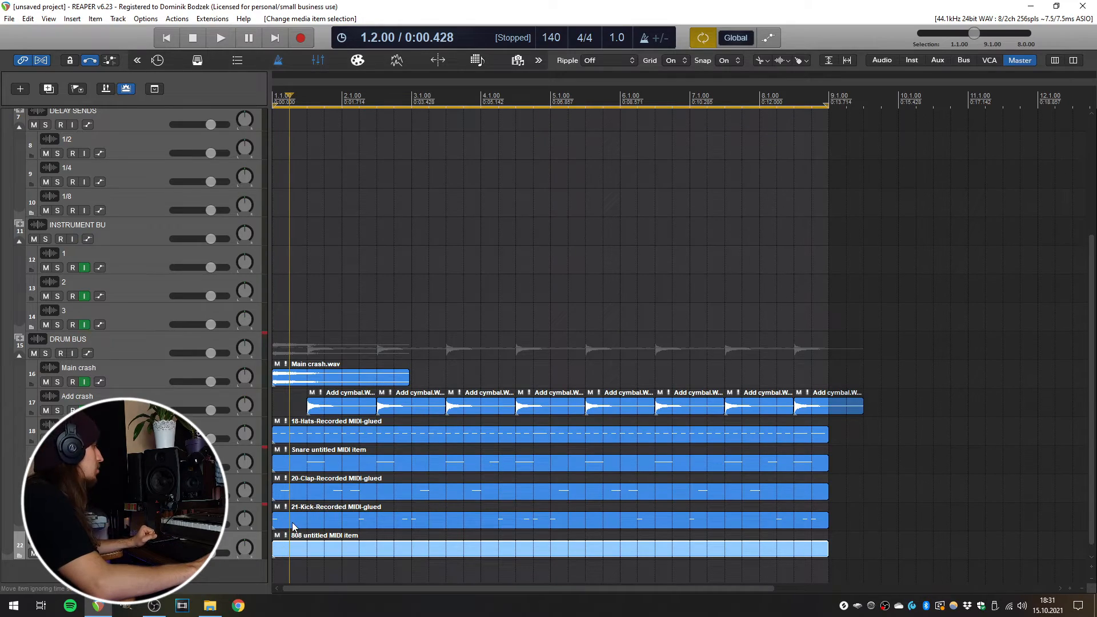
double_click(294, 523)
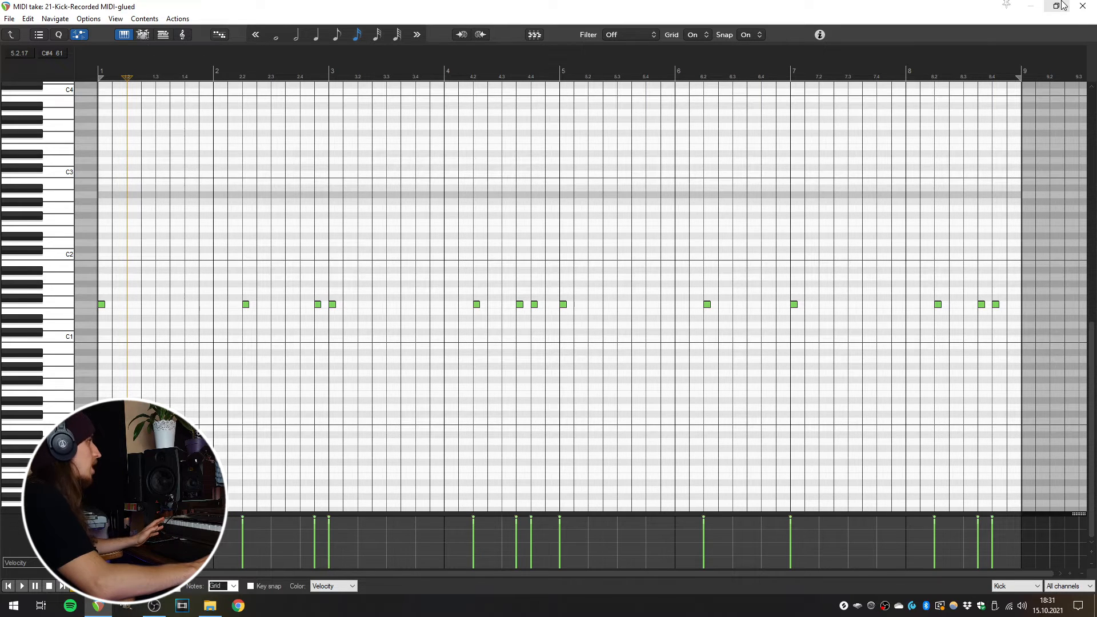
click(1081, 7)
double_click(287, 547)
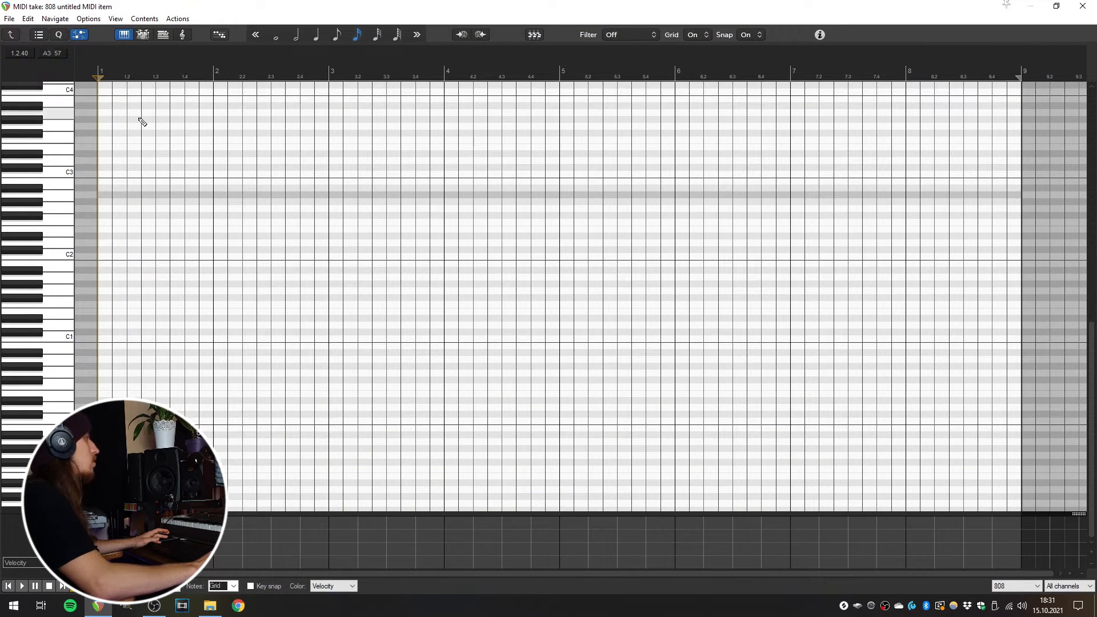
key(ctrl+v)
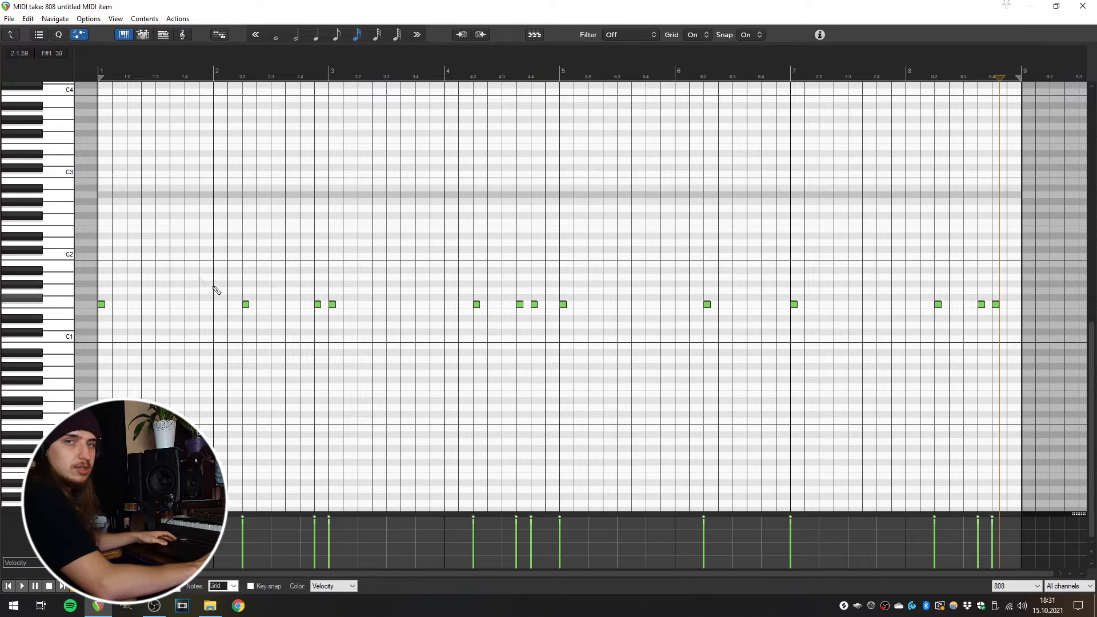
- Move all the pasted 808 notes up to C3 and play them from the start
drag(101, 305, 106, 181)
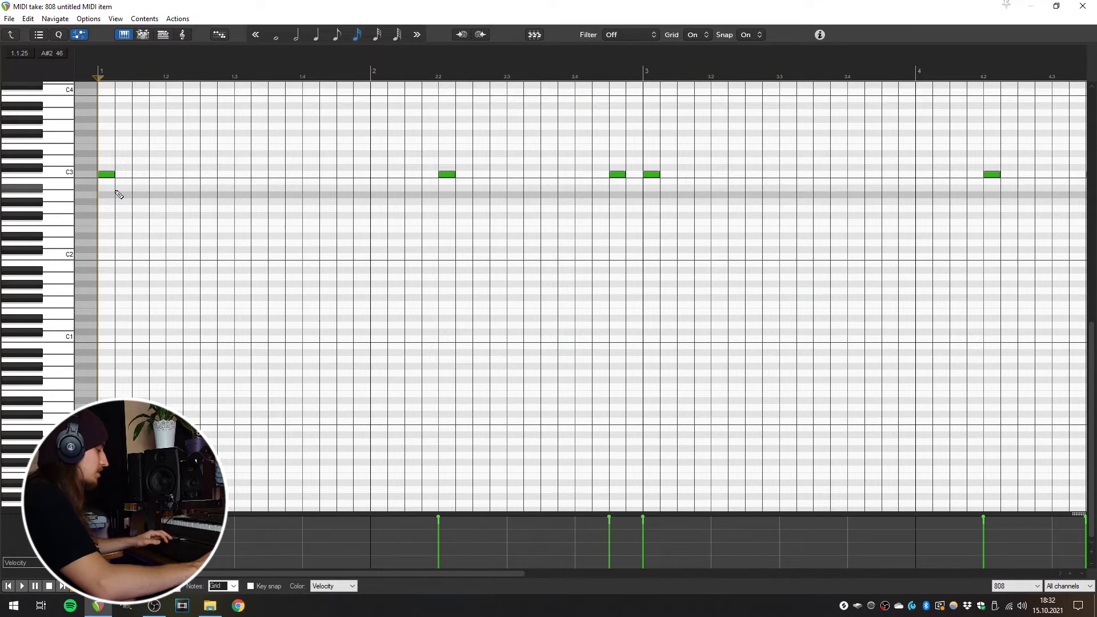
key(space)
key(space)
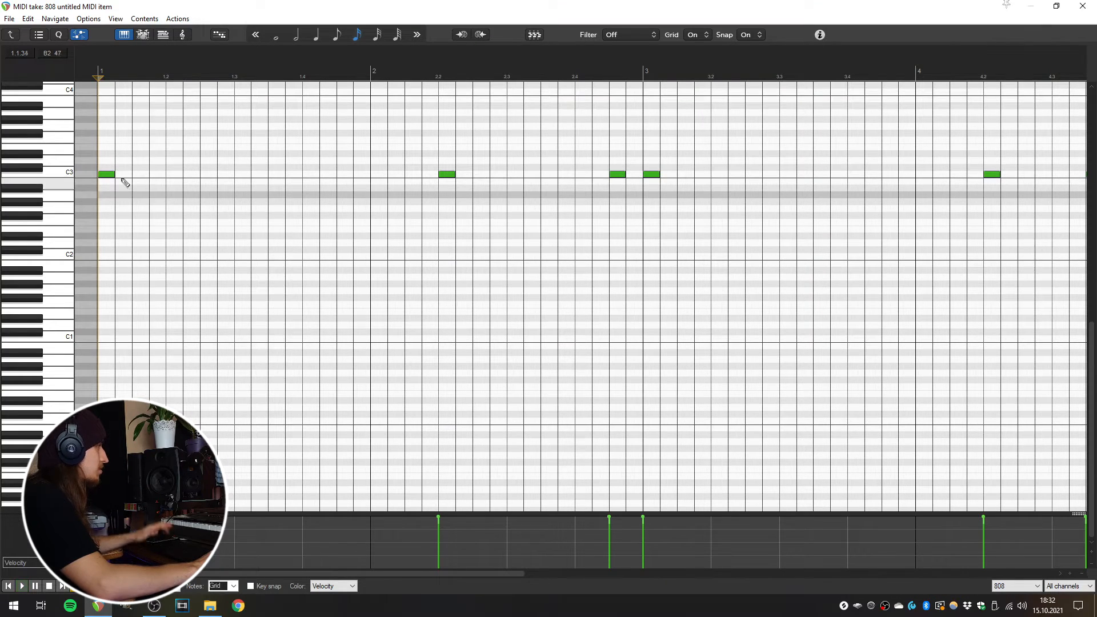
- Lengthen the 808 notes in bars 1 to 4 so each reaches the next one, listening to the sustain
drag(114, 175, 366, 177)
key(space)
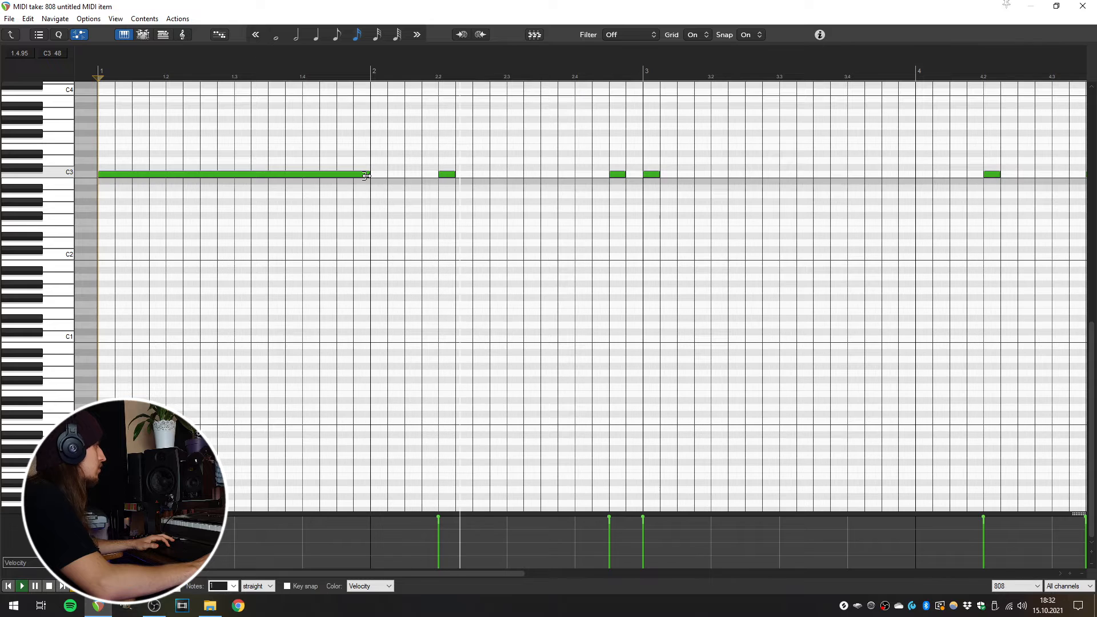
key(space)
drag(380, 176, 991, 194)
scroll(680, 198, down, 3)
drag(599, 175, 651, 186)
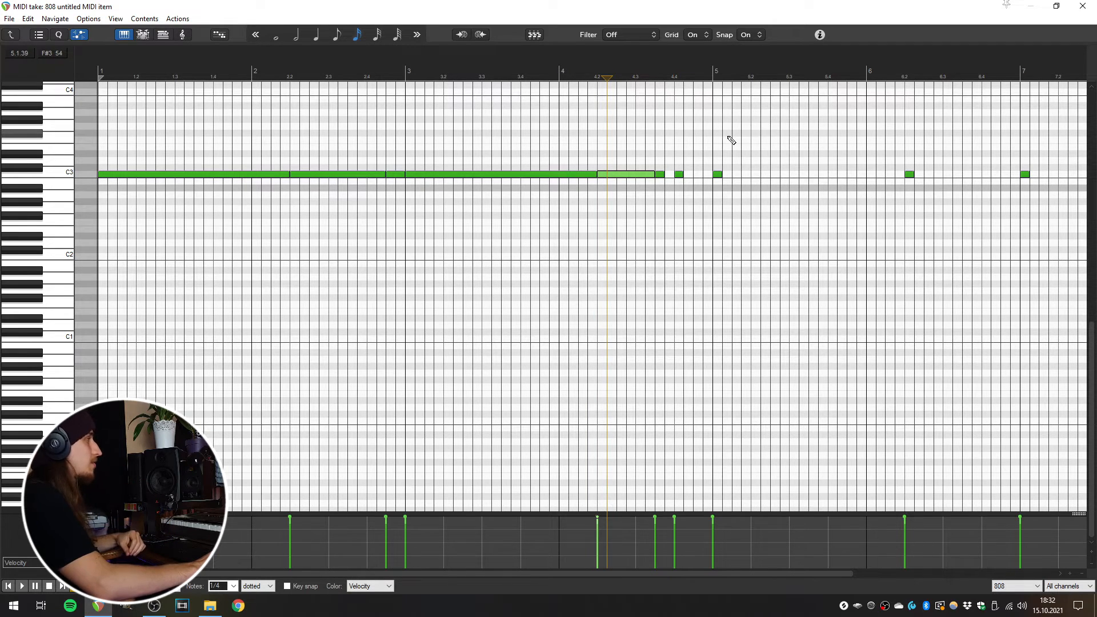
scroll(721, 143, down, 3)
scroll(707, 147, up, 2)
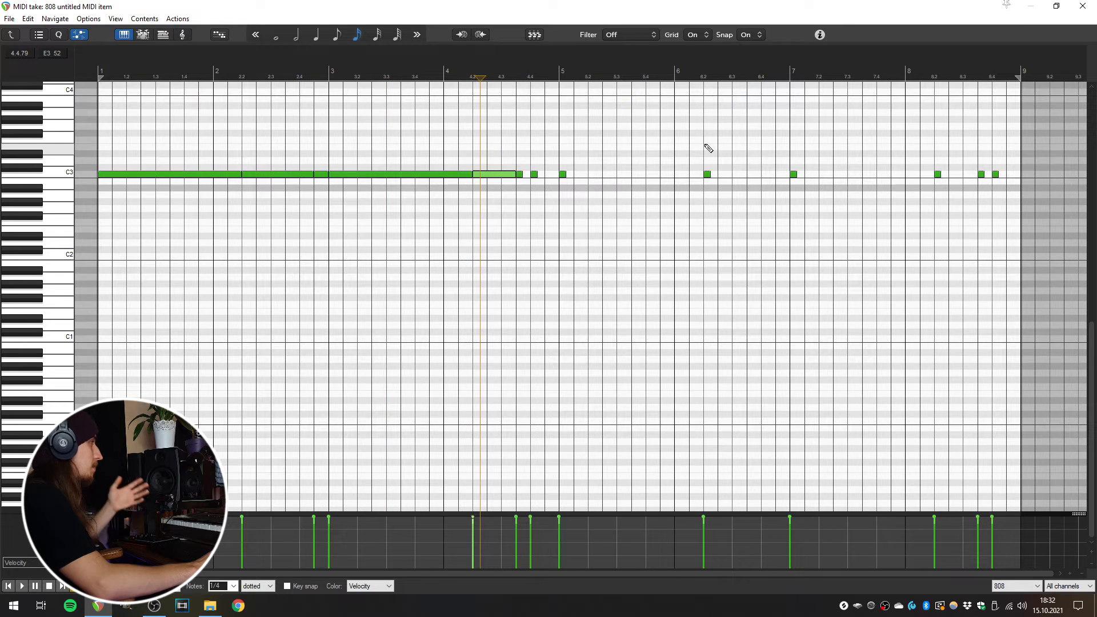
- Open the action list, switch it to the MIDI Editor section, and look up the action assigned to Ctrl+L
key(Escape)
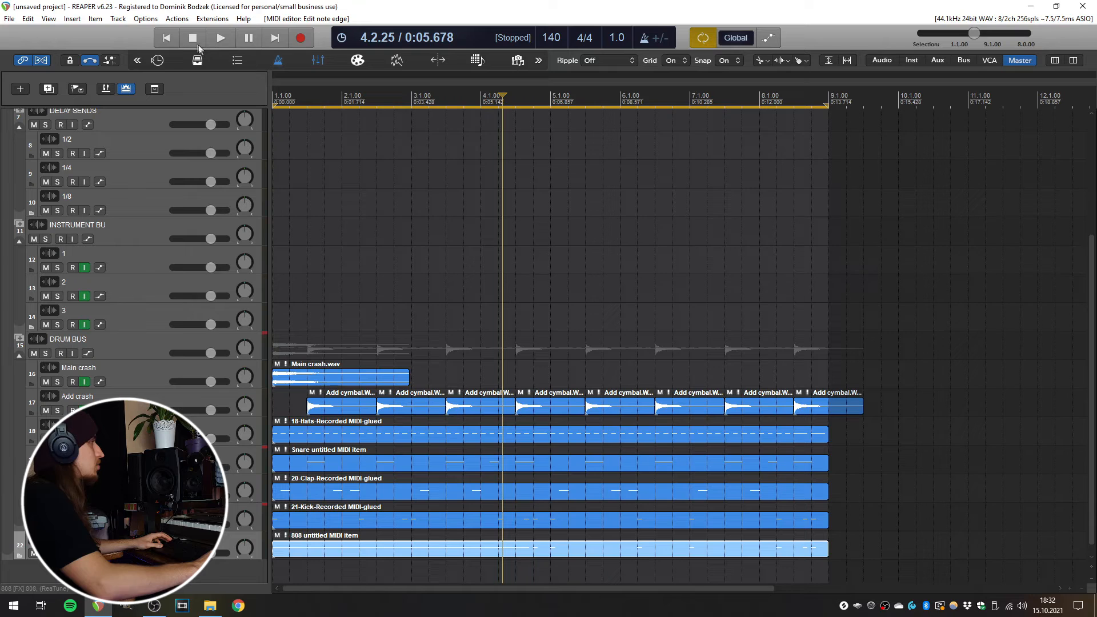
click(181, 21)
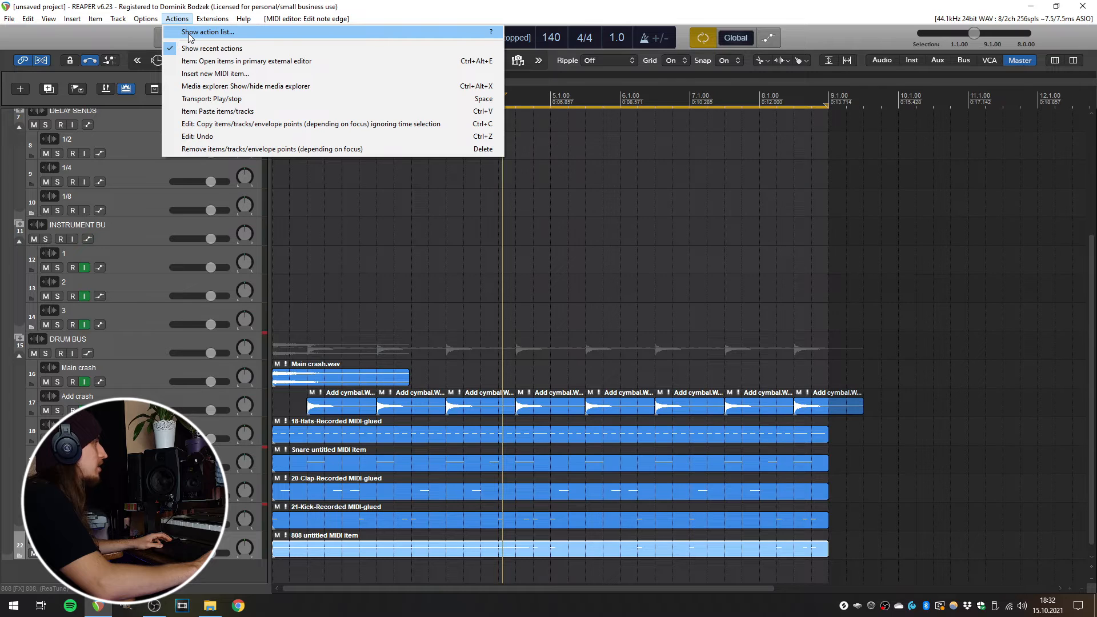
click(188, 33)
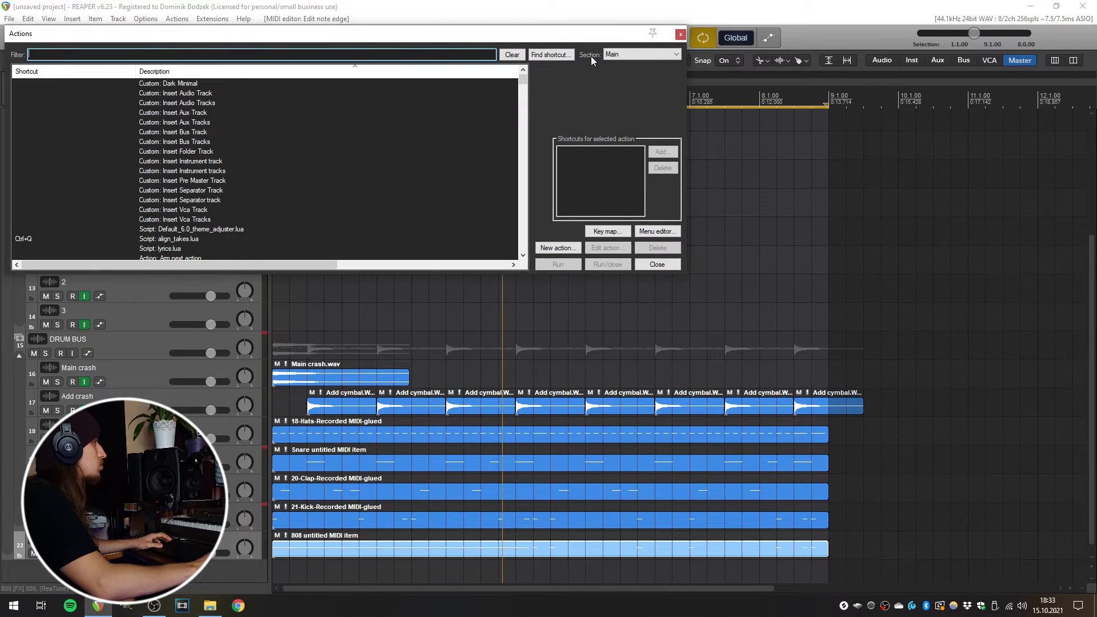
click(629, 56)
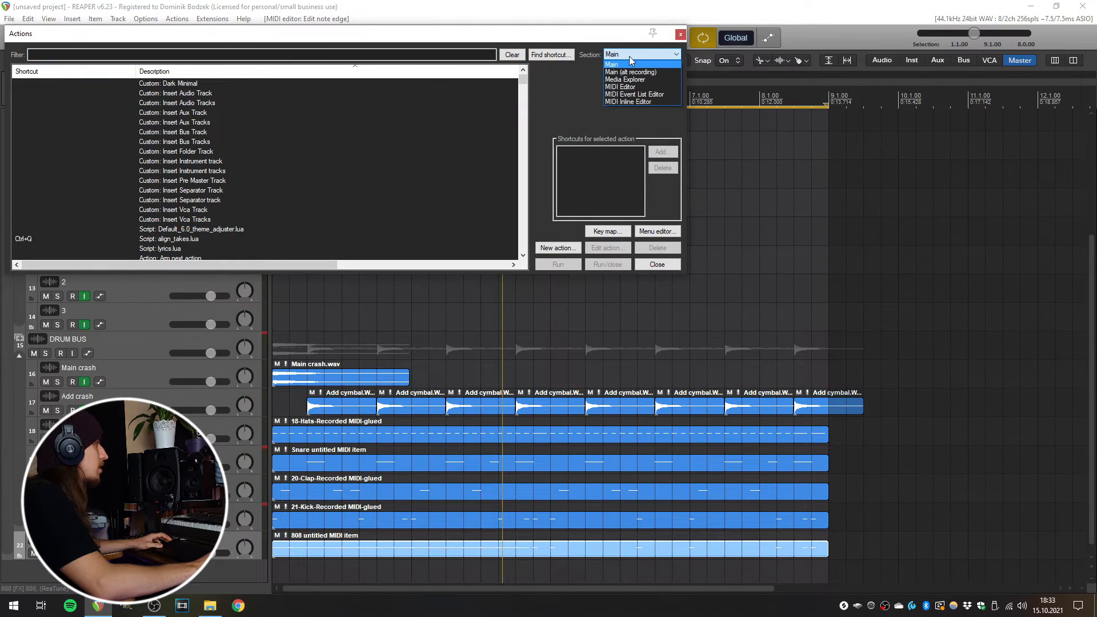
click(621, 86)
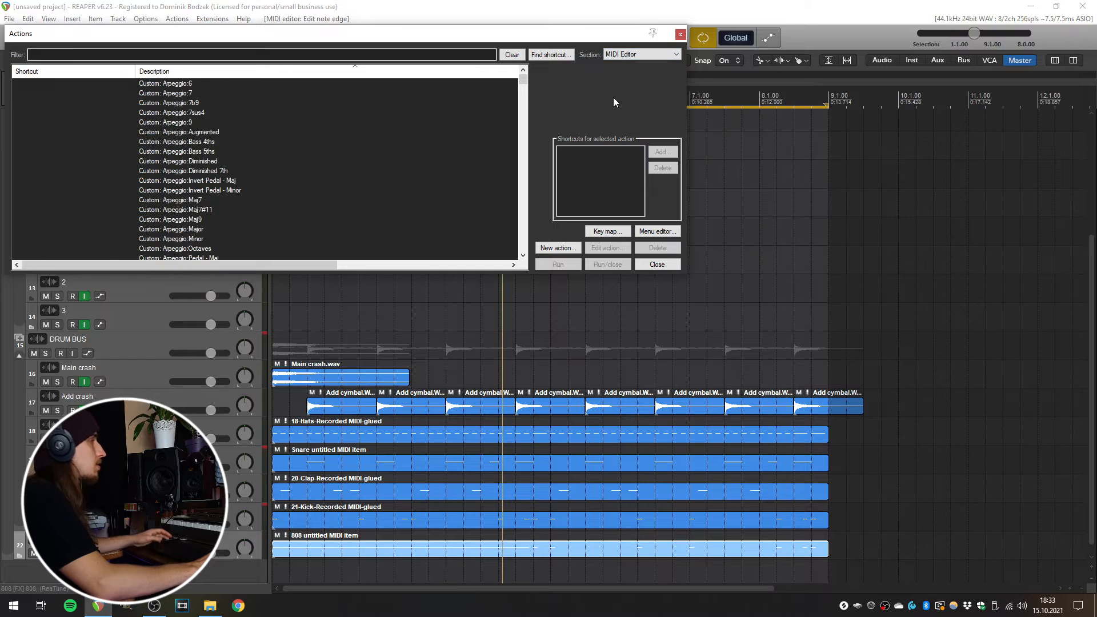
click(551, 54)
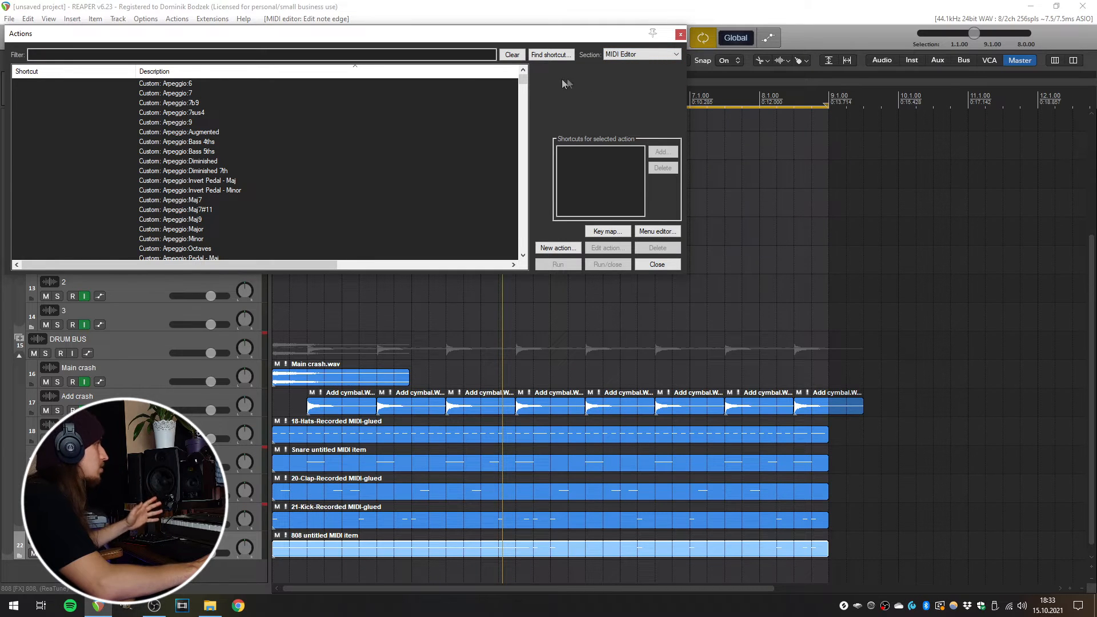
key(ctrl+l)
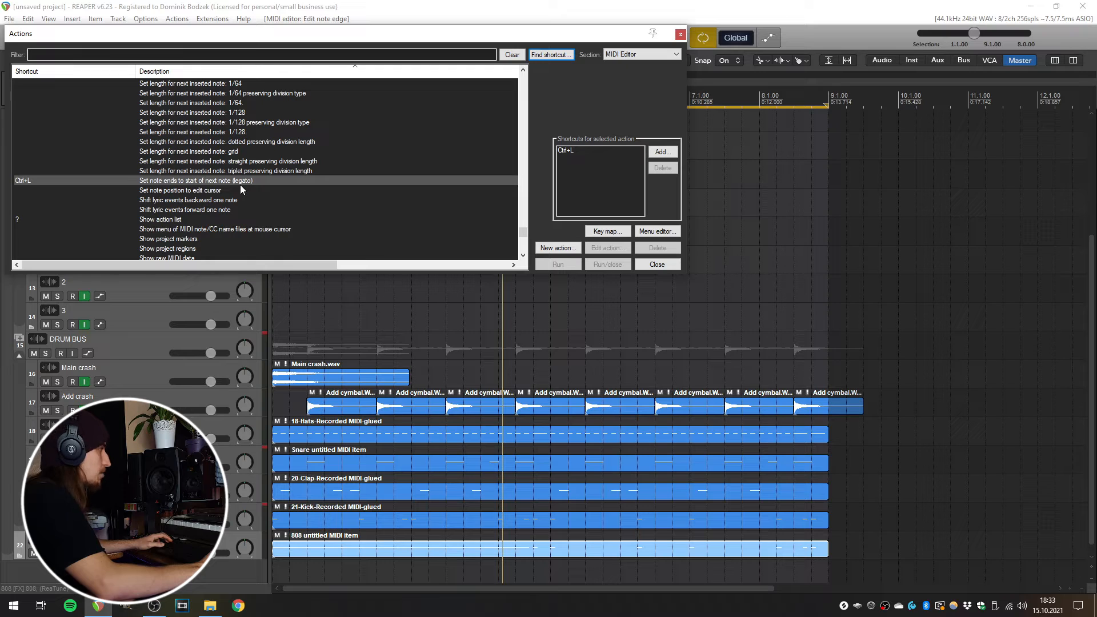
- Assign Ctrl+L to the action "Set note ends to start of next note (legato)" and close the action list
click(661, 154)
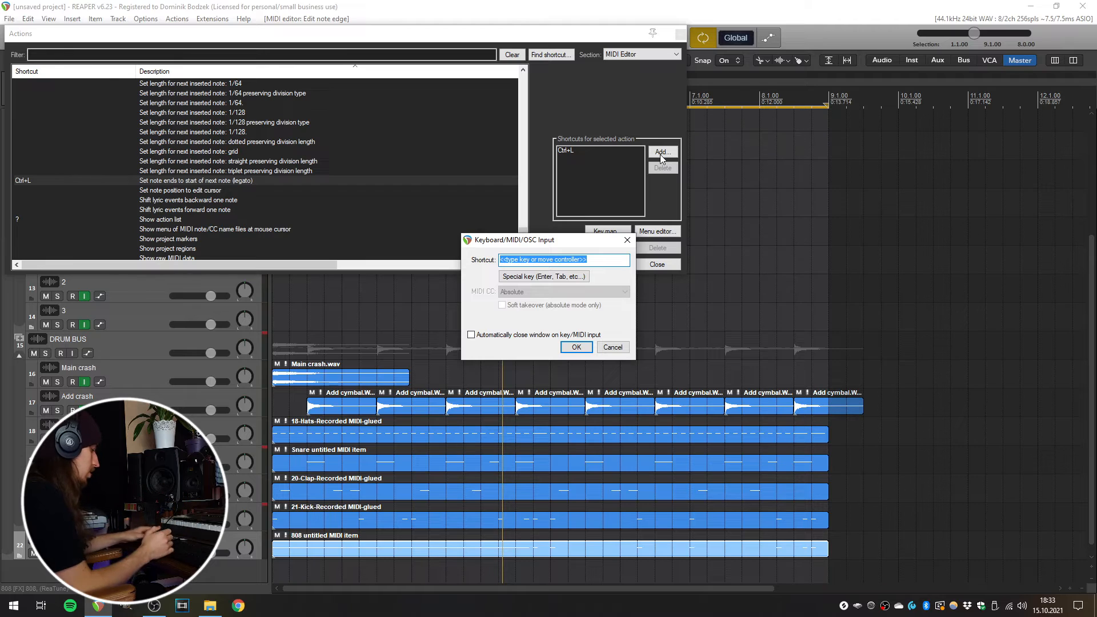
key(ctrl+l)
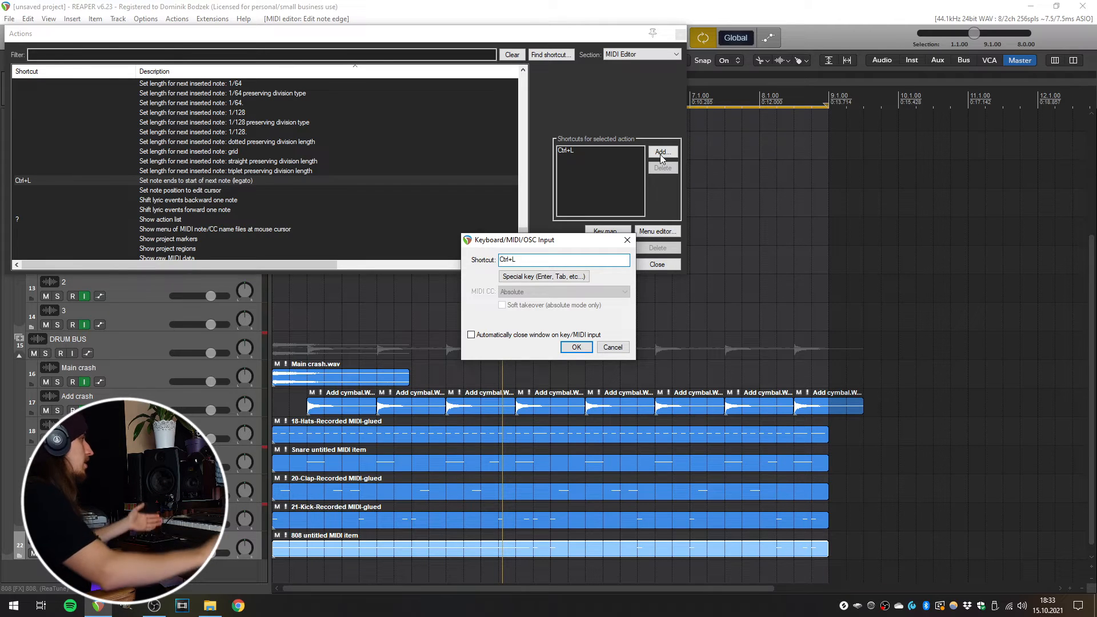
click(576, 348)
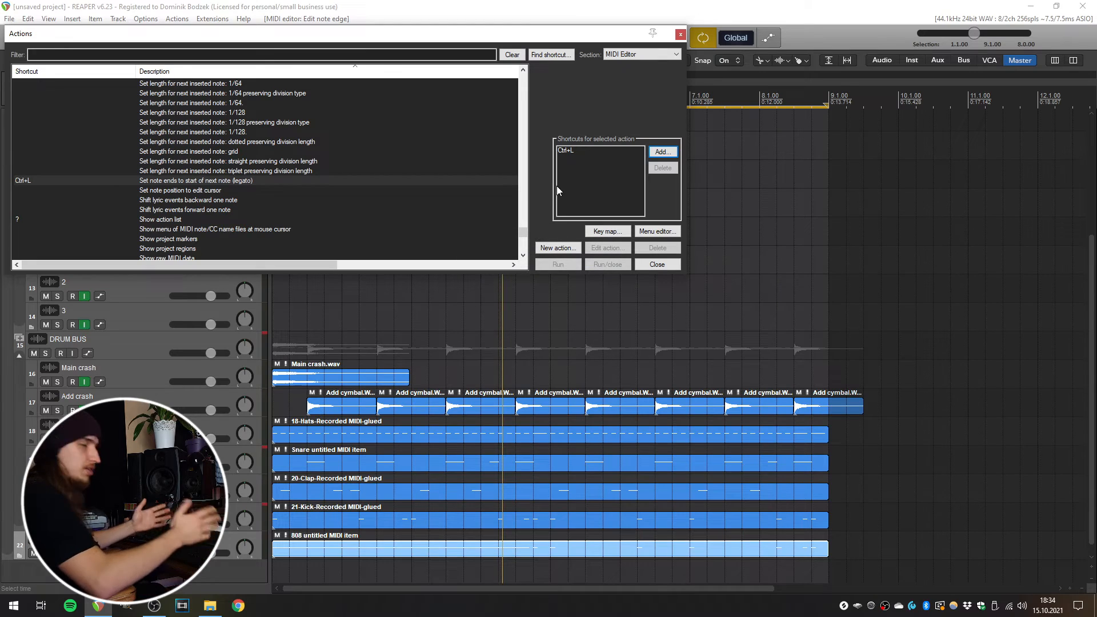
key(Escape)
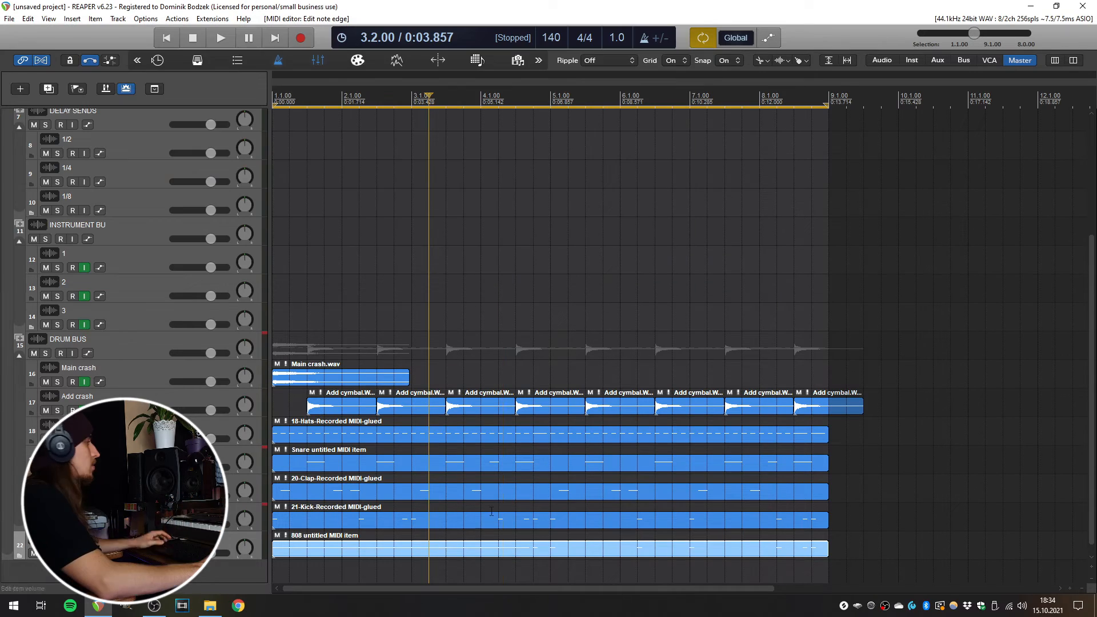
- Make all notes in the 808 item legato and extend the last note to the end of bar 8
double_click(437, 549)
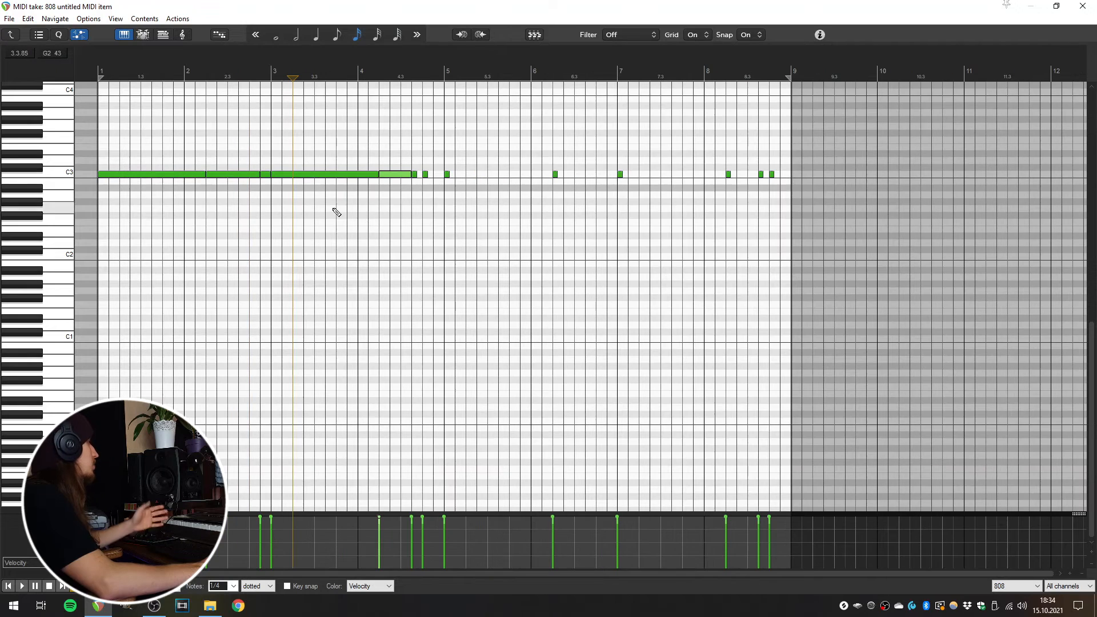
key(ctrl+a)
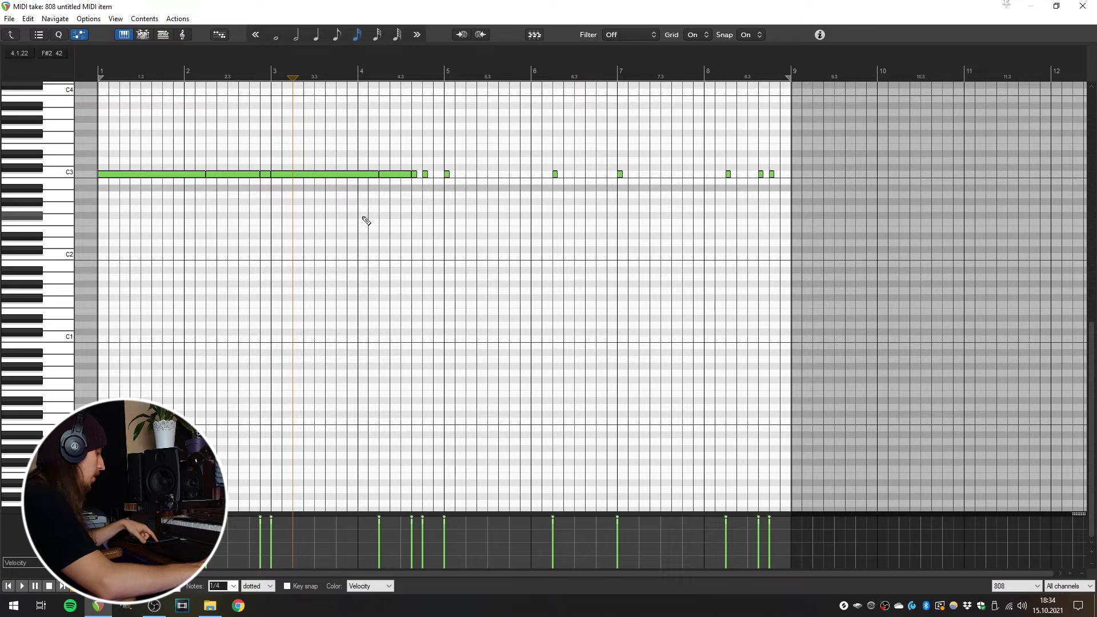
key(ctrl+l)
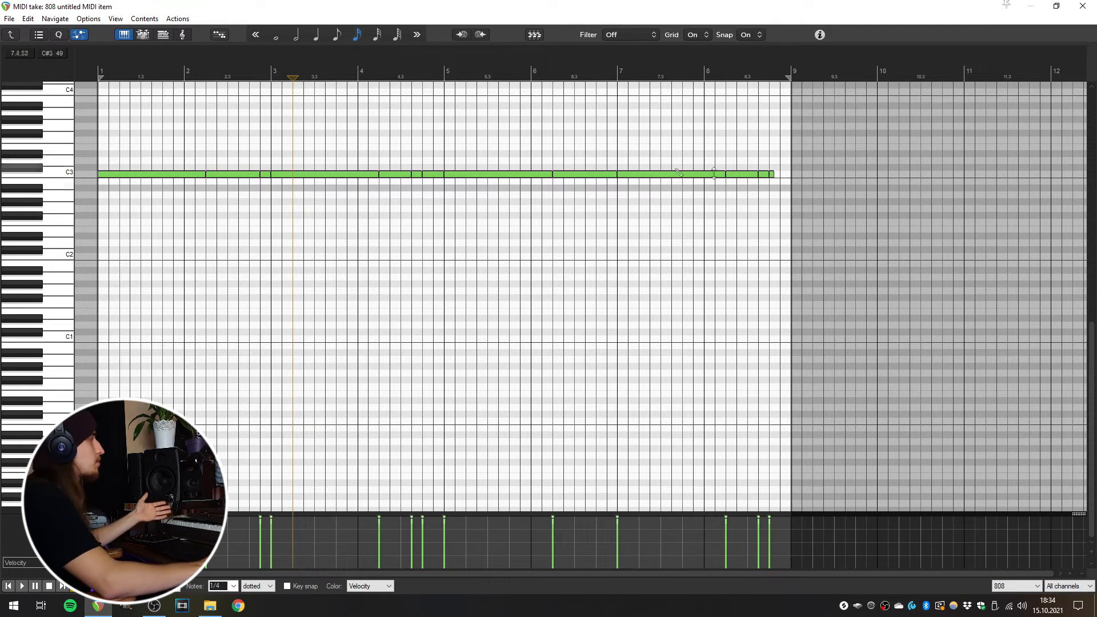
click(768, 204)
scroll(698, 197, up, 5)
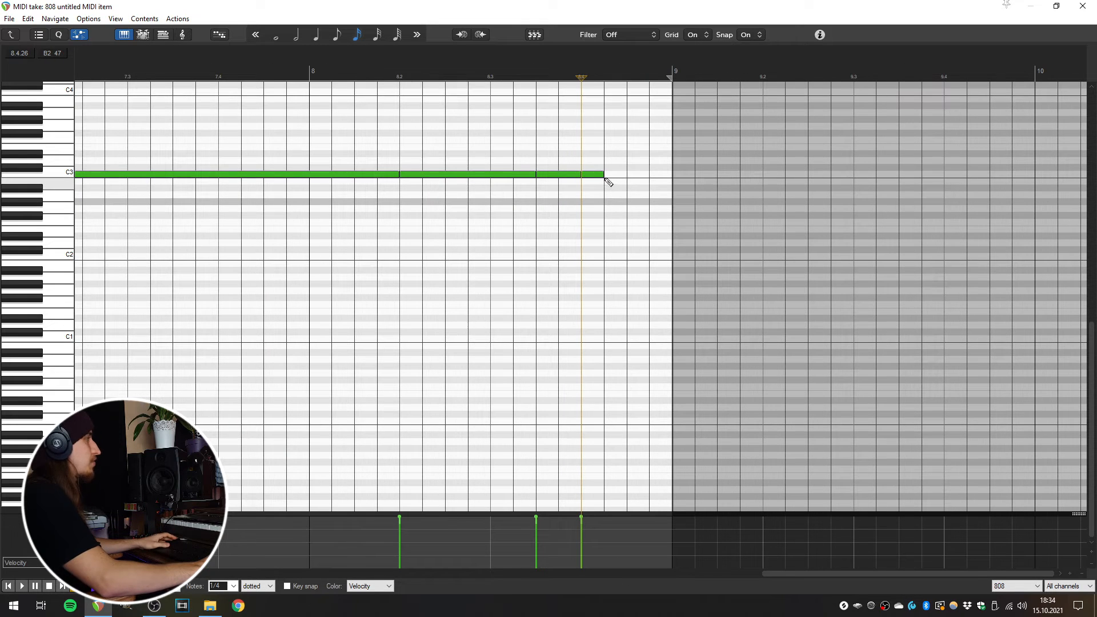
drag(605, 174, 669, 176)
scroll(416, 197, down, 5)
- Lower the 808 notes to C2, leaving the short note before bar 3 at C3, and play the part from bar 1
click(97, 72)
key(space)
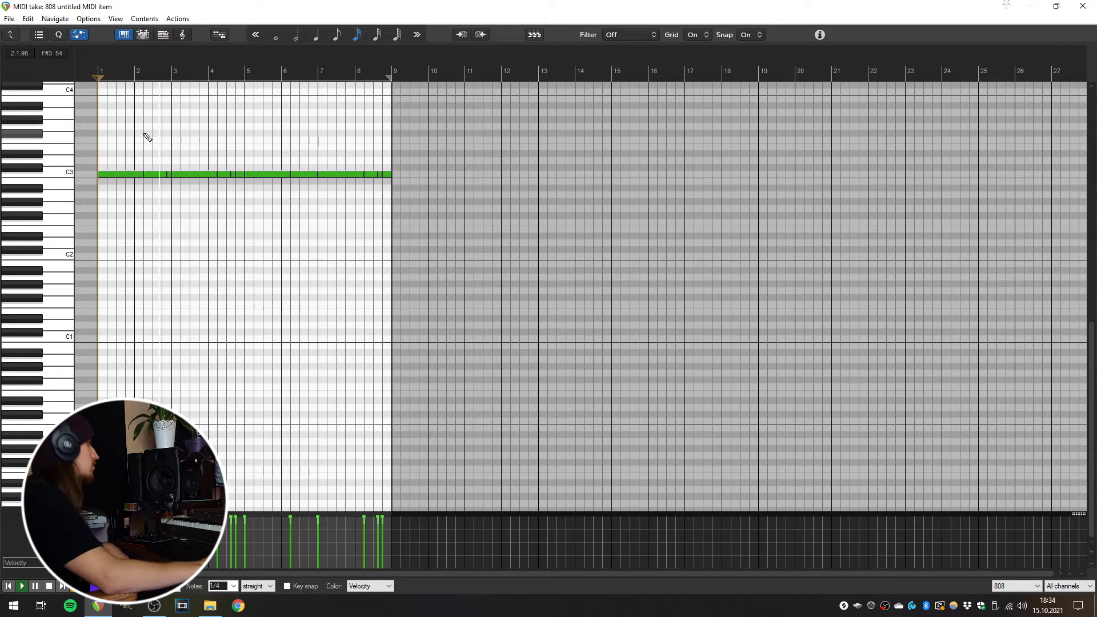
scroll(276, 186, up, 2)
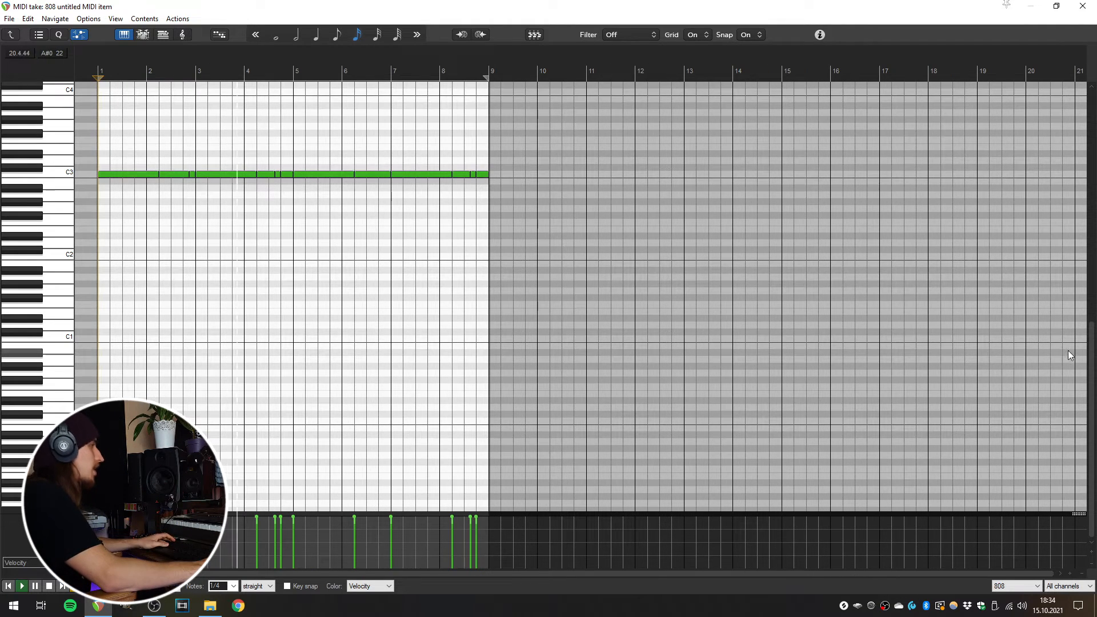
drag(1090, 351, 1090, 275)
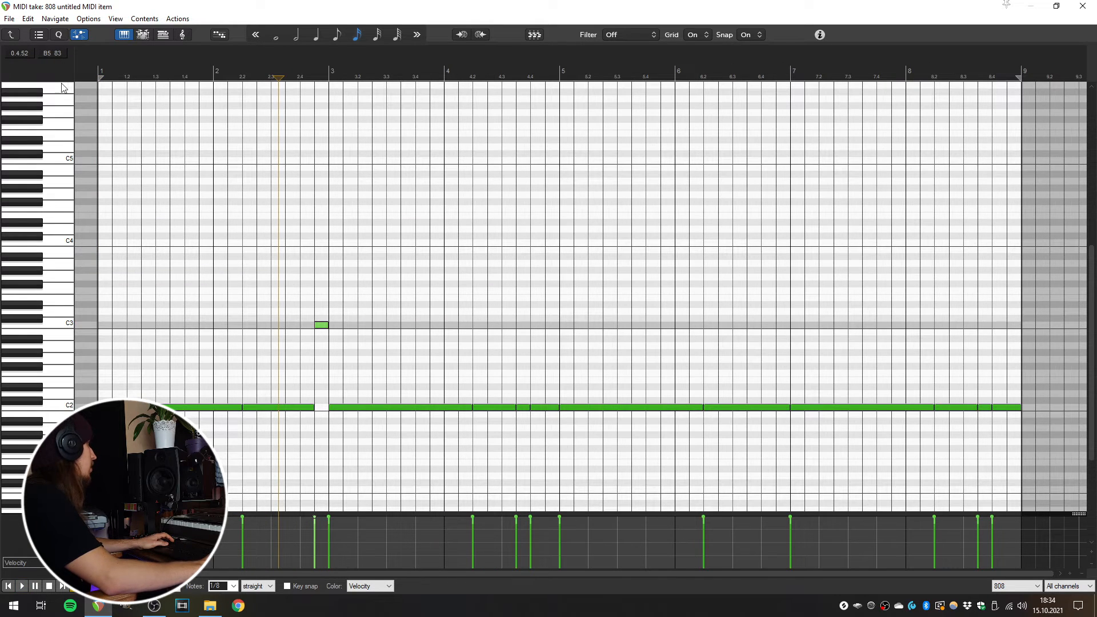
click(95, 62)
key(space)
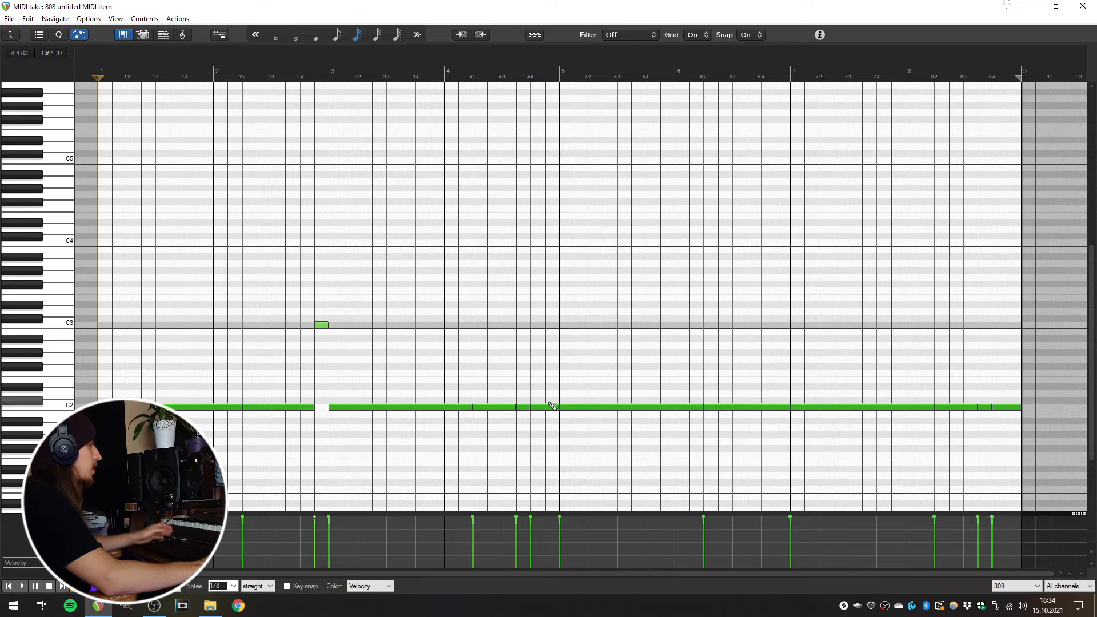
- Add a short C3 note just before bar 5 and review the 808 track's ReaSamplOmatic5000 settings
click(548, 325)
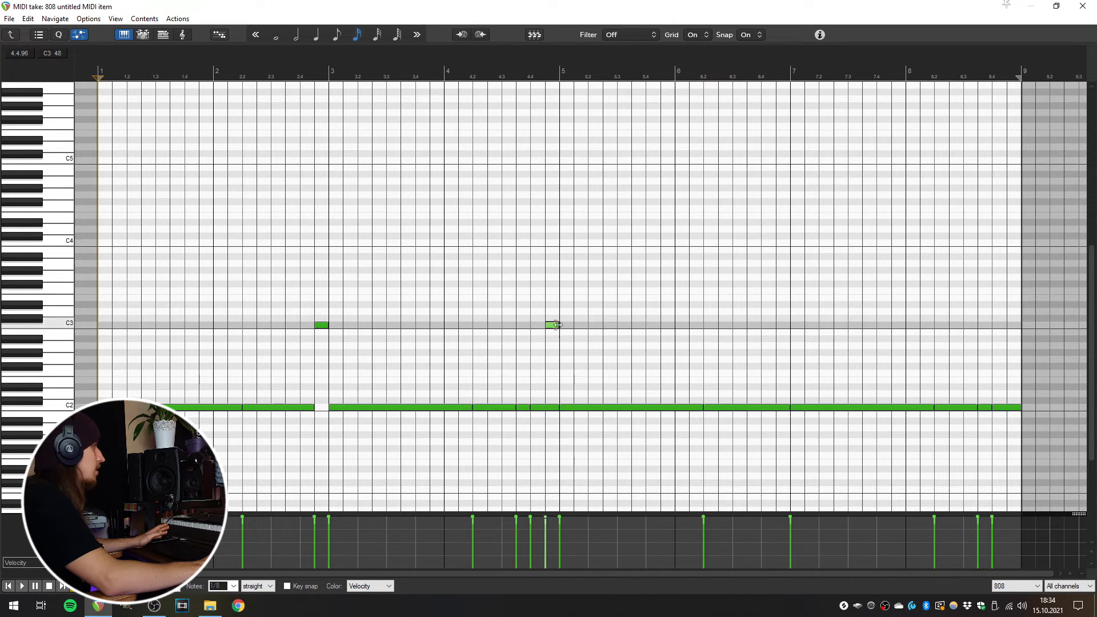
click(538, 355)
scroll(539, 355, up, 4)
click(562, 434)
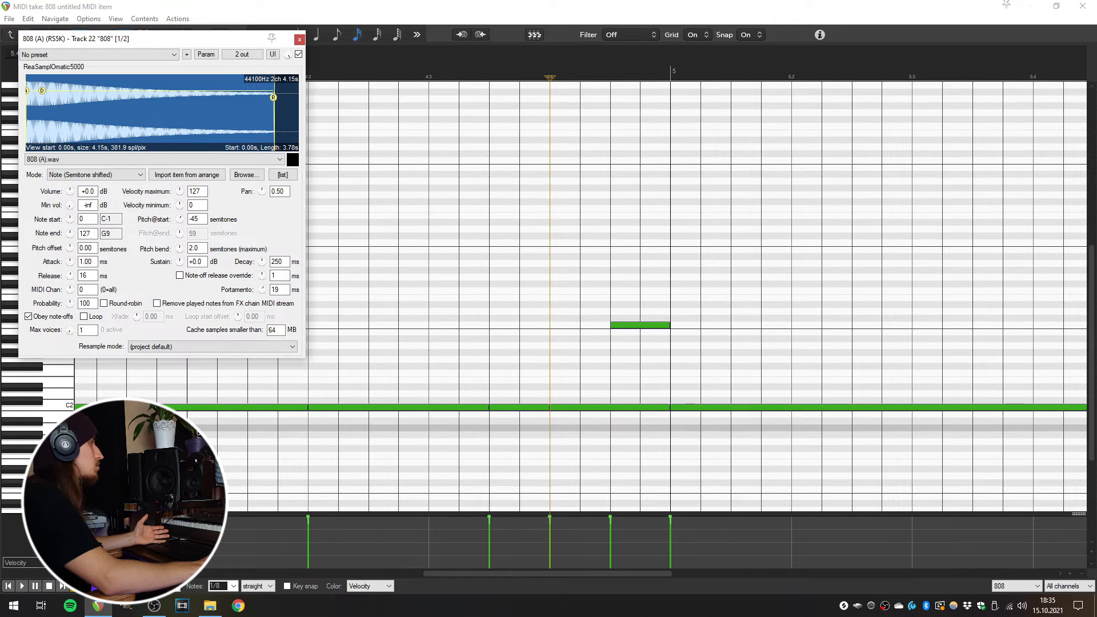
key(Escape)
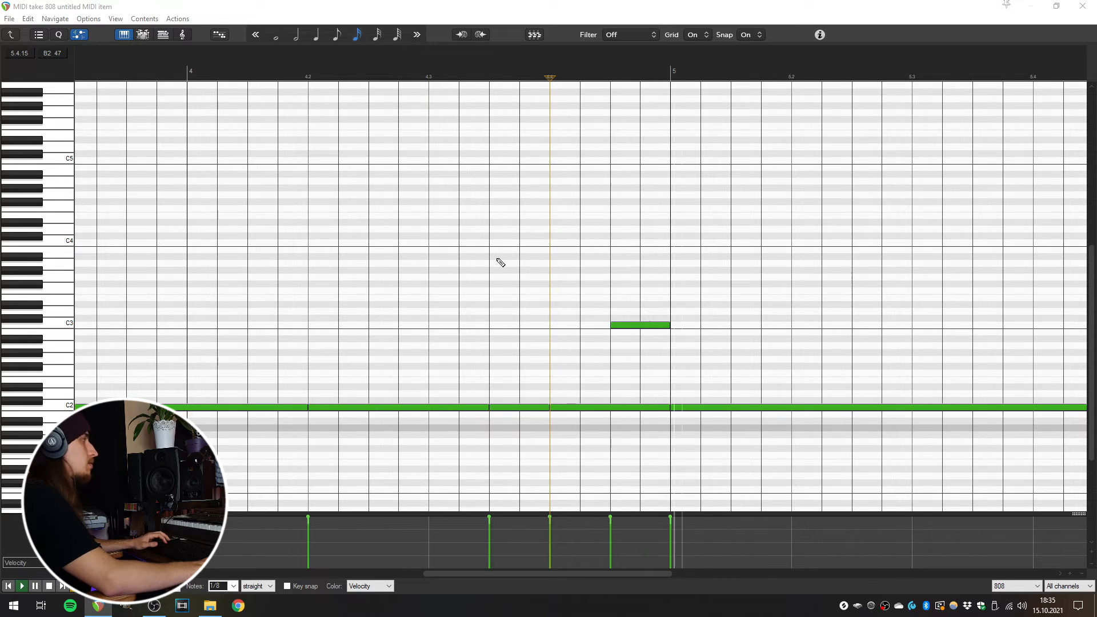
- Raise the 808 note at 8.2 to C3 and the item's last note to F#2, and close the MIDI editor
scroll(497, 257, down, 5)
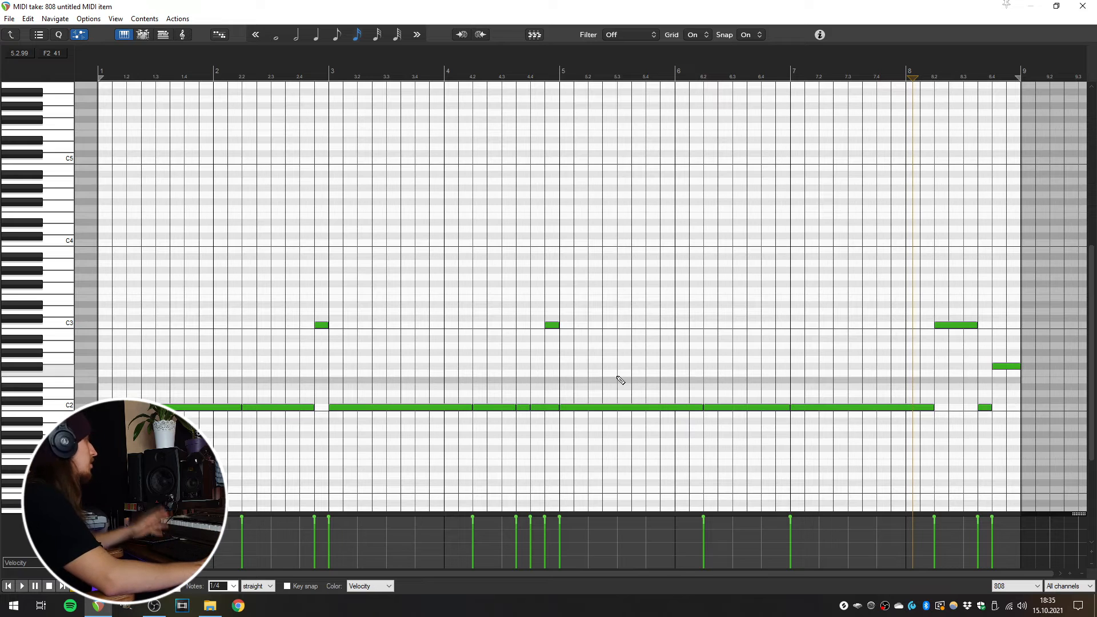
click(1075, 10)
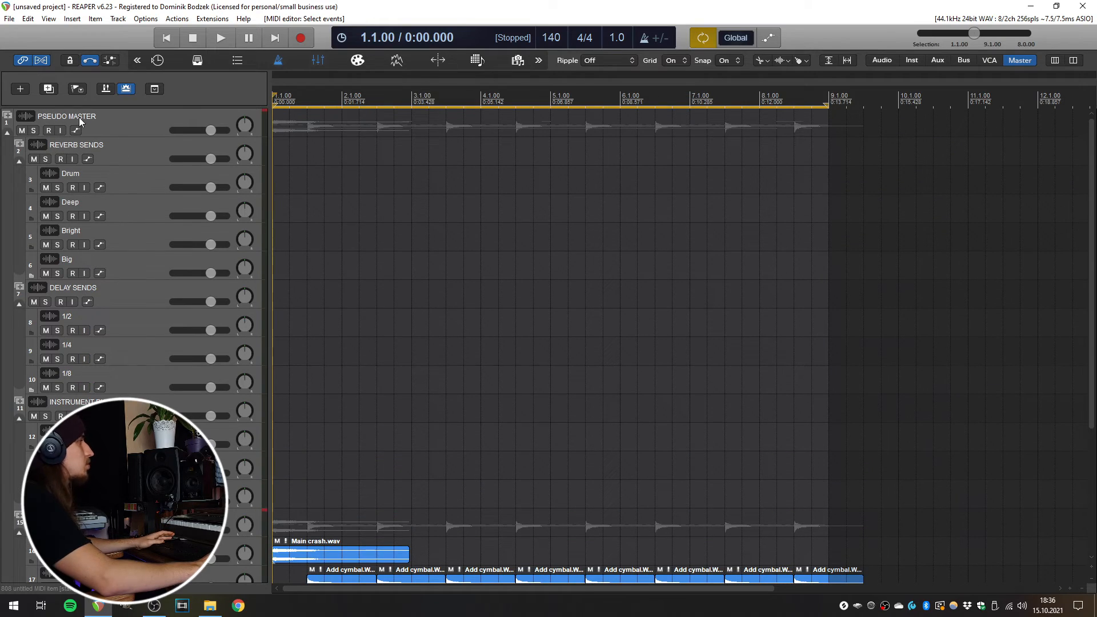
- Enlarge the PSEUDO MASTER track and reduce its volume while playing the beat
click(79, 118)
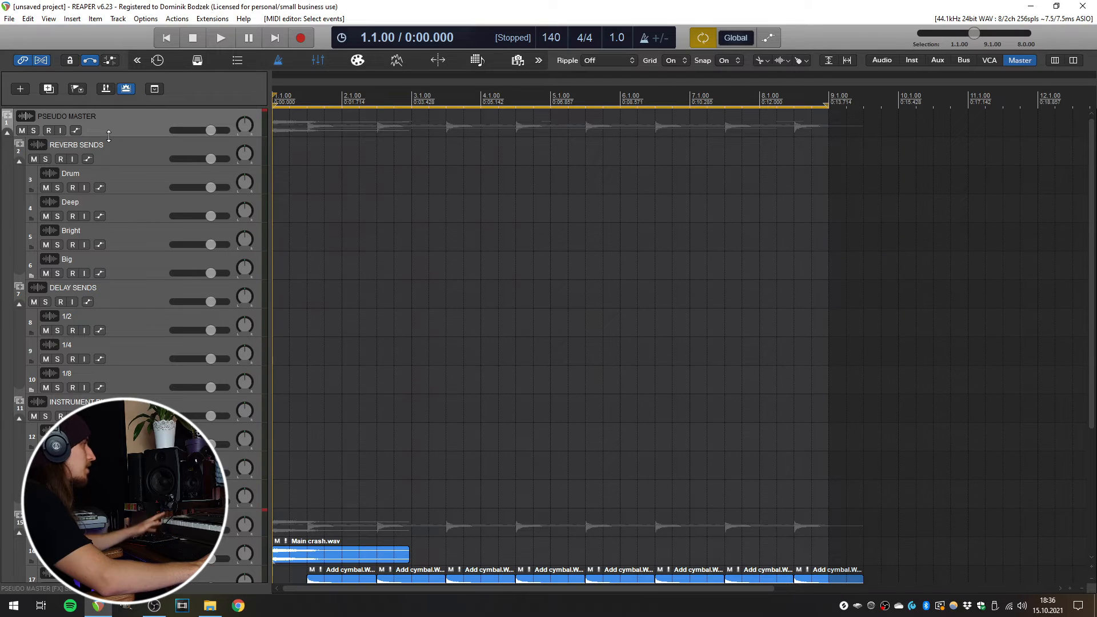
drag(109, 135, 108, 167)
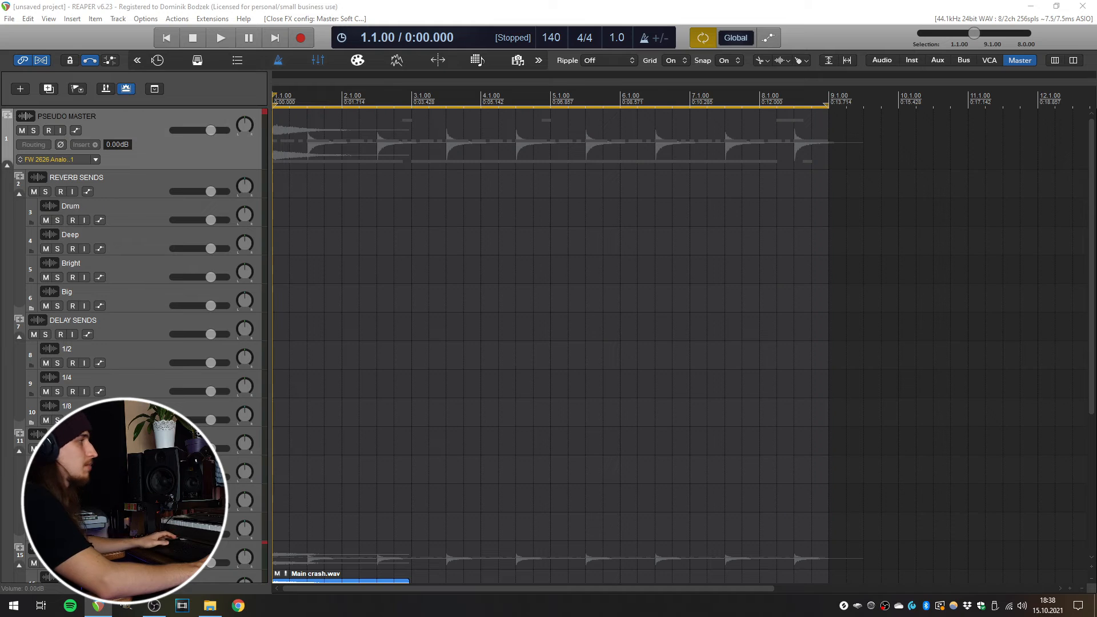
key(space)
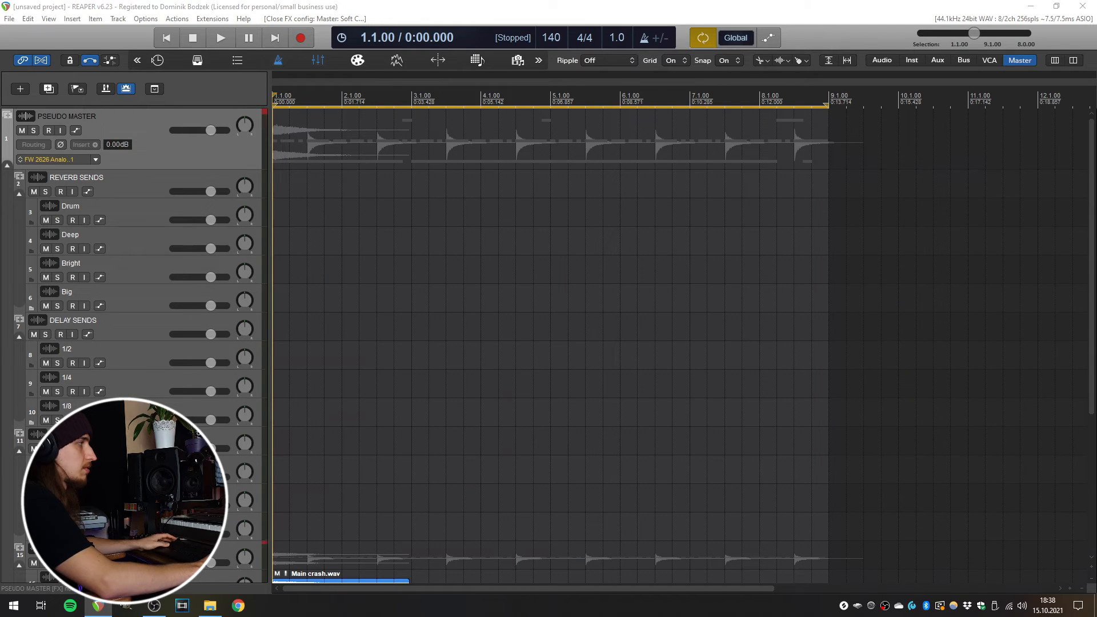
drag(211, 130, 198, 130)
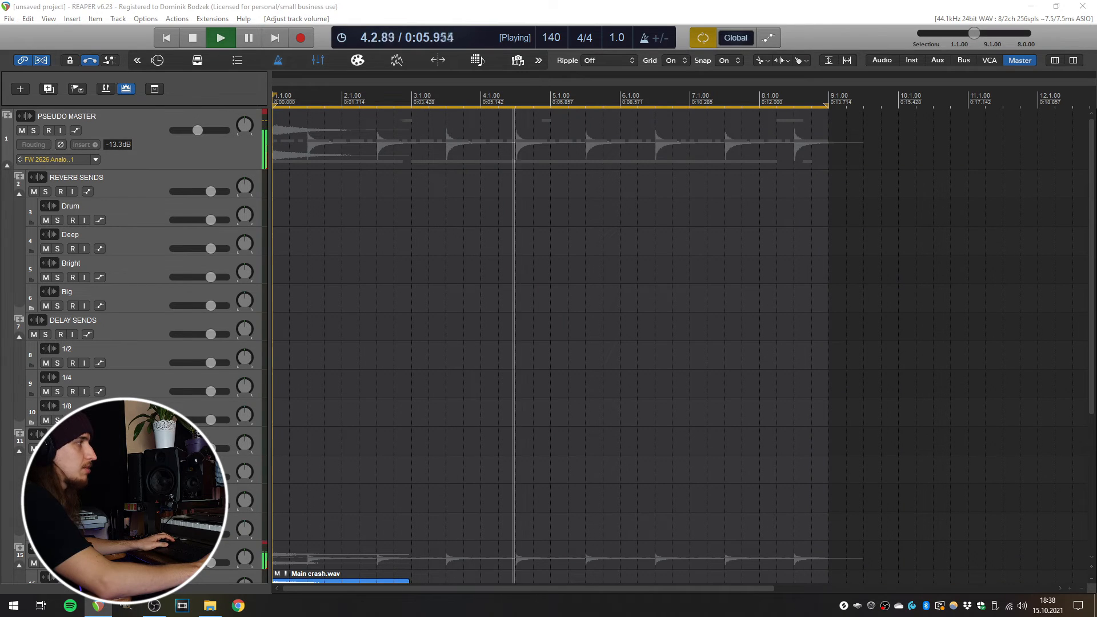
drag(198, 130, 205, 131)
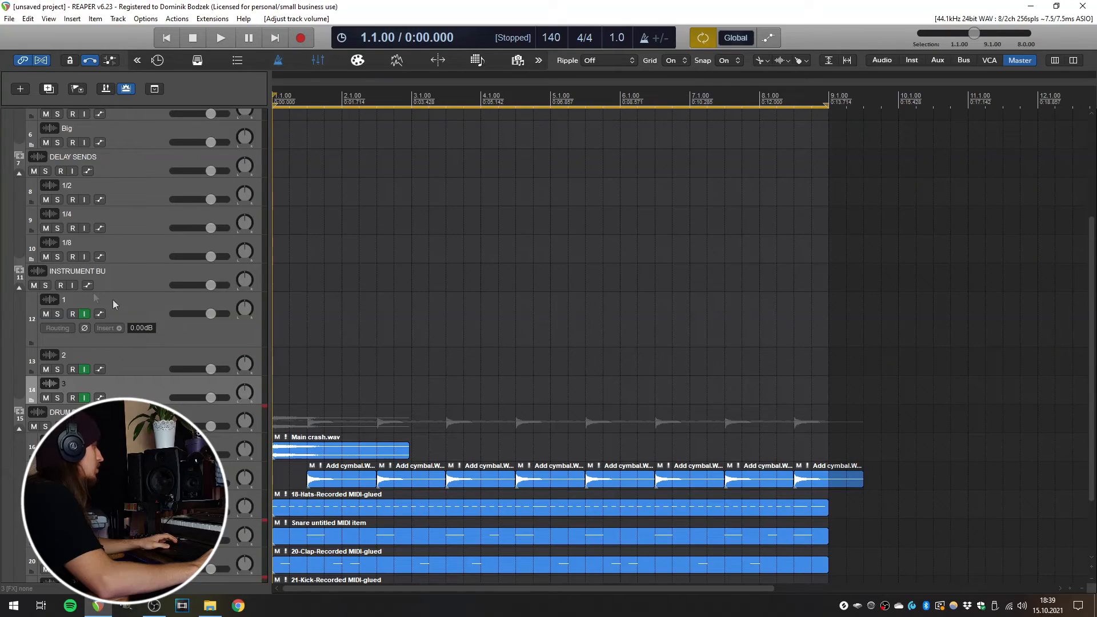
- Add the Xpand!2 instrument to track 1 in the instrument bus
click(136, 303)
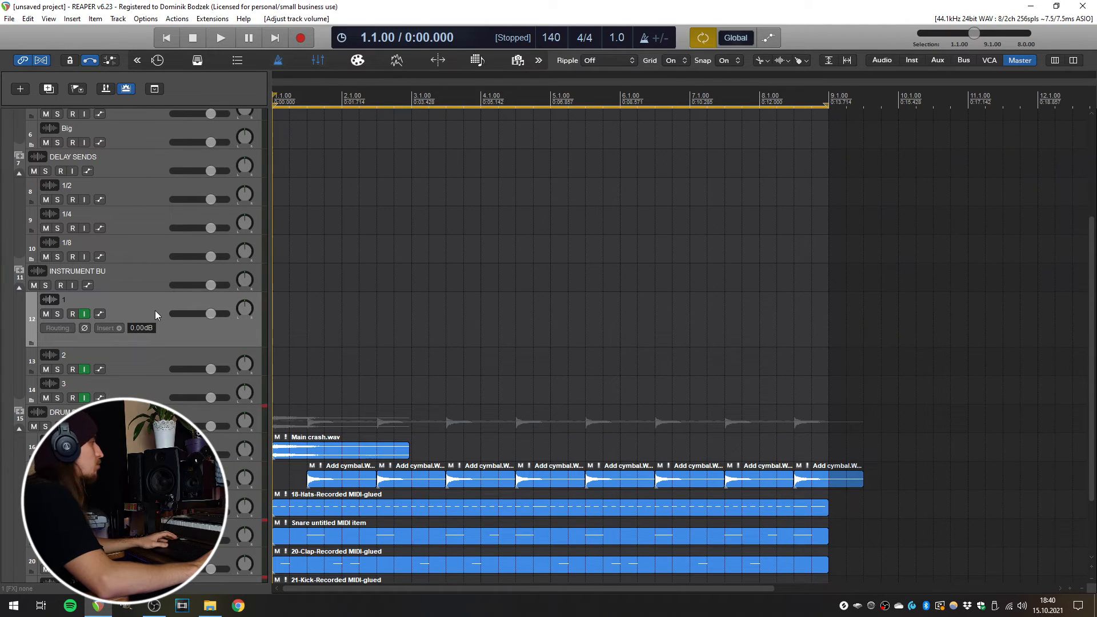
click(107, 329)
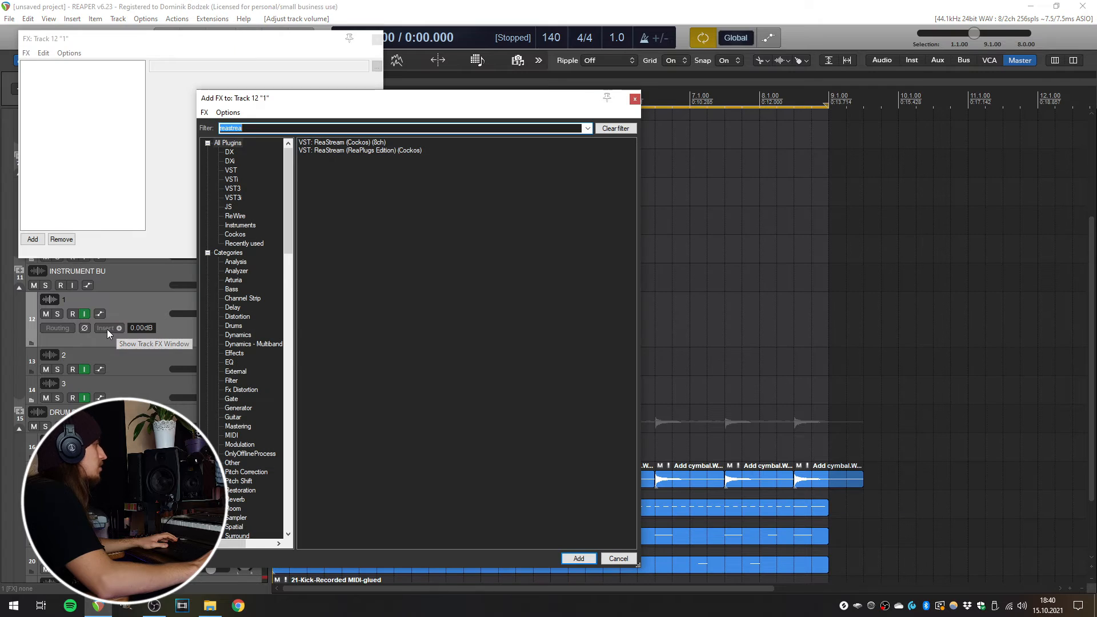
key(BackSpace)
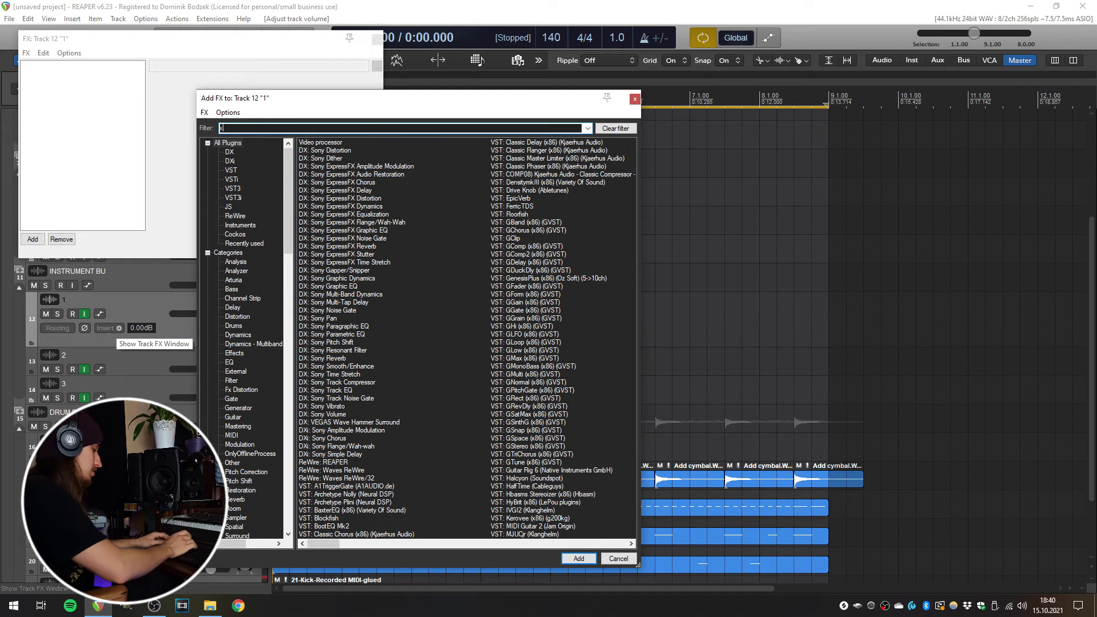
text(d)
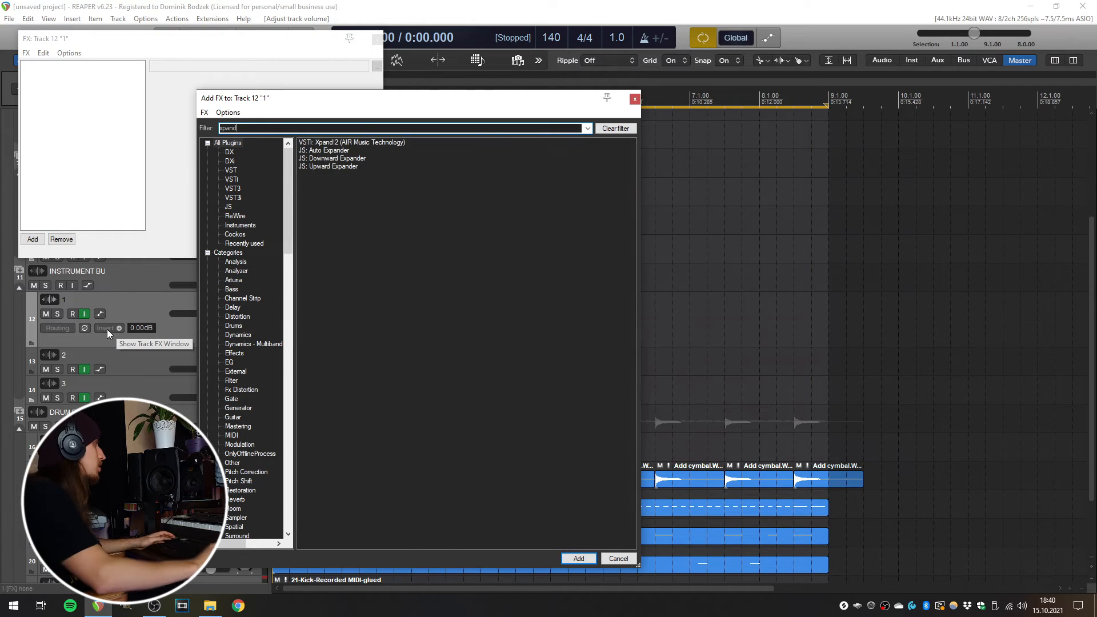
click(337, 143)
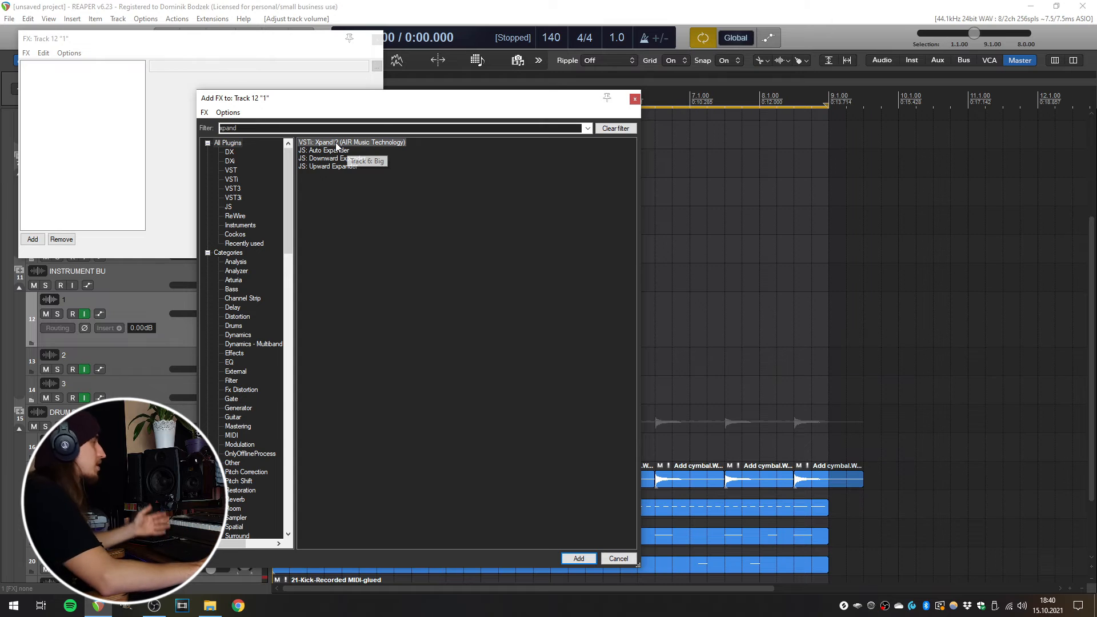
double_click(337, 144)
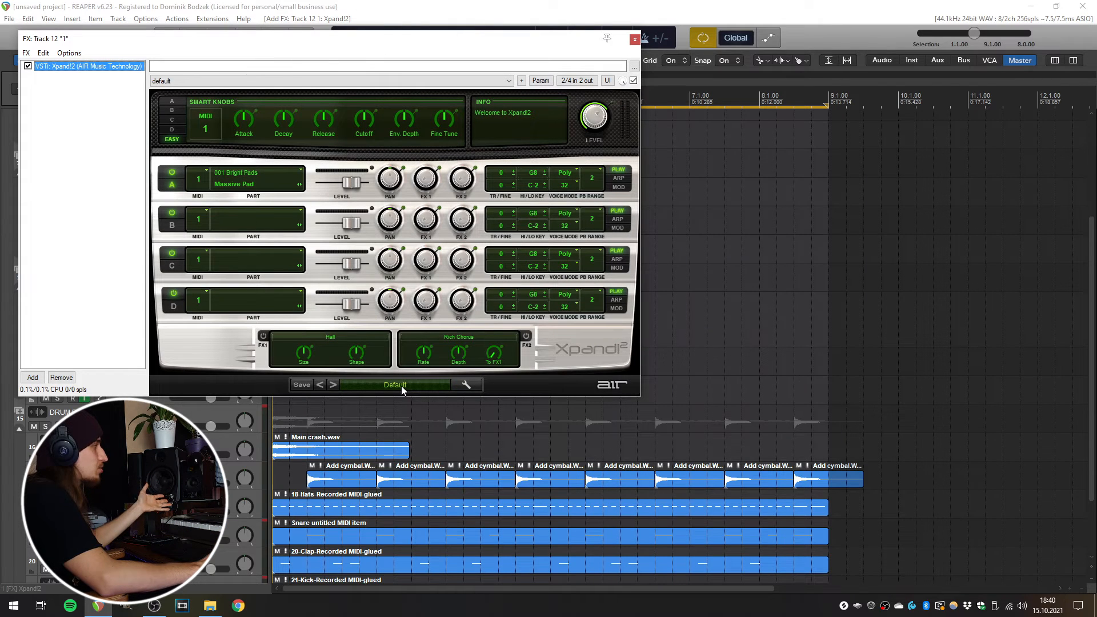
- Examine the preset categories offered by Xpand!2 and Hybrid on track 1
click(402, 385)
mouse_move(388, 597)
click(231, 351)
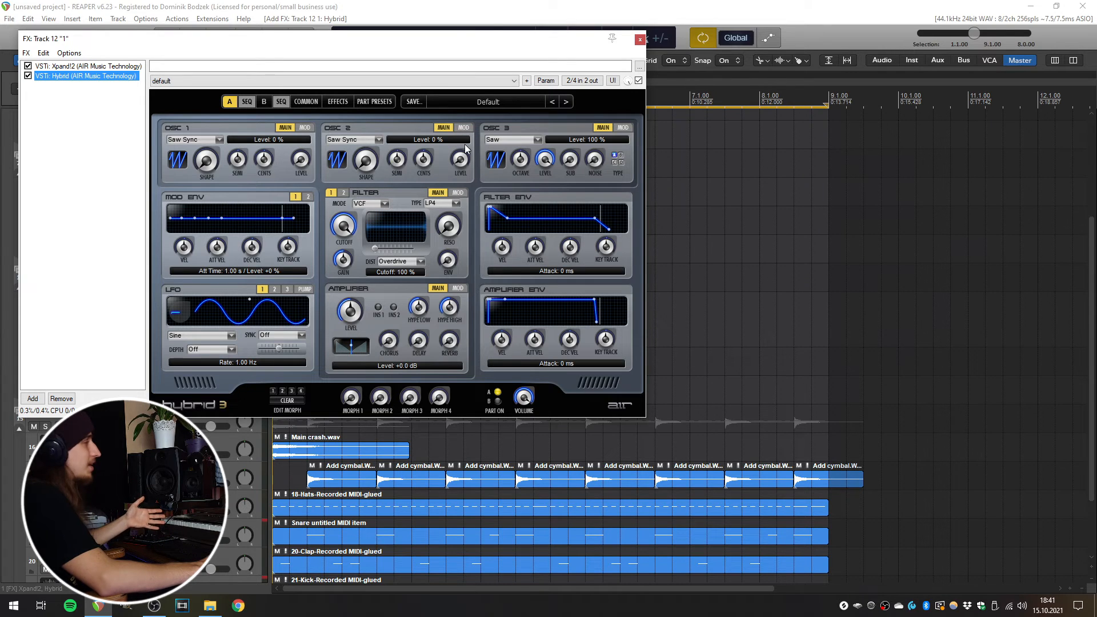
click(485, 106)
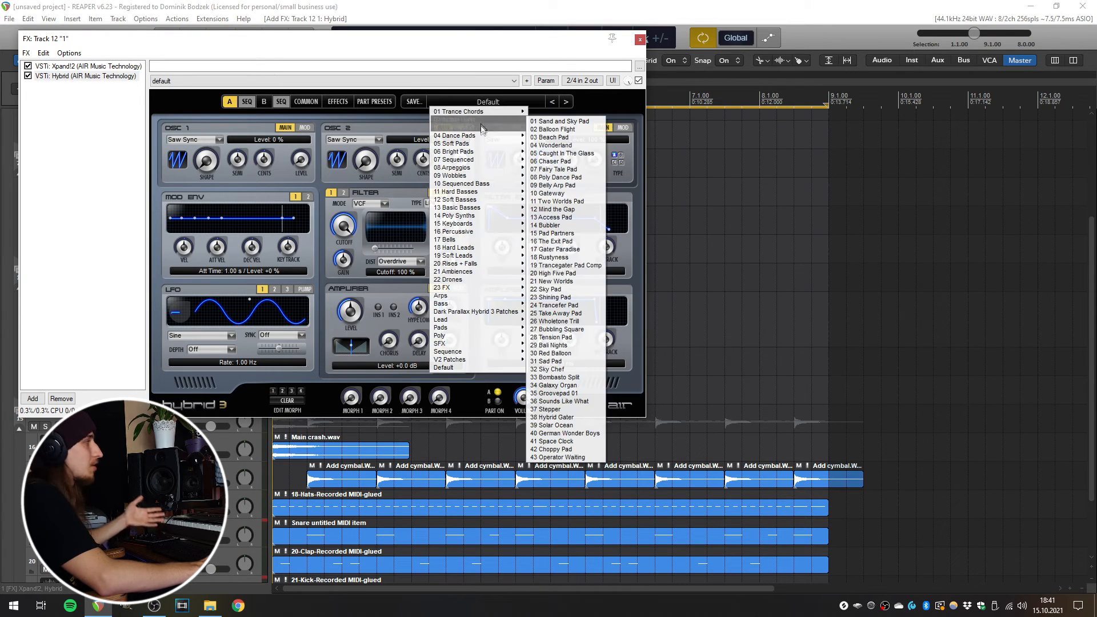
mouse_move(487, 223)
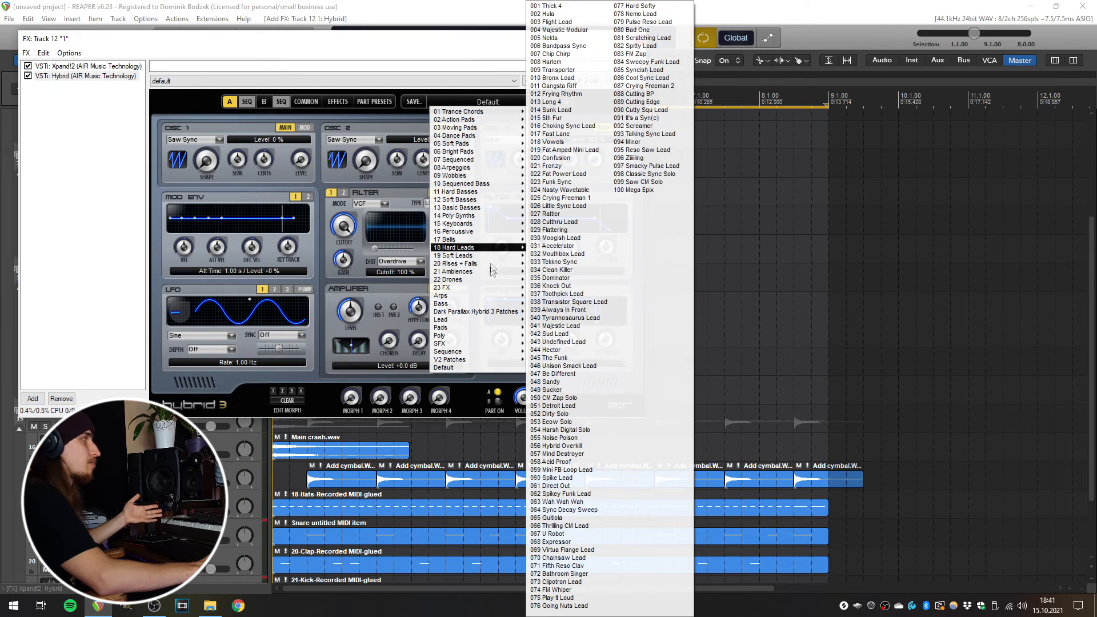
mouse_move(474, 248)
click(321, 190)
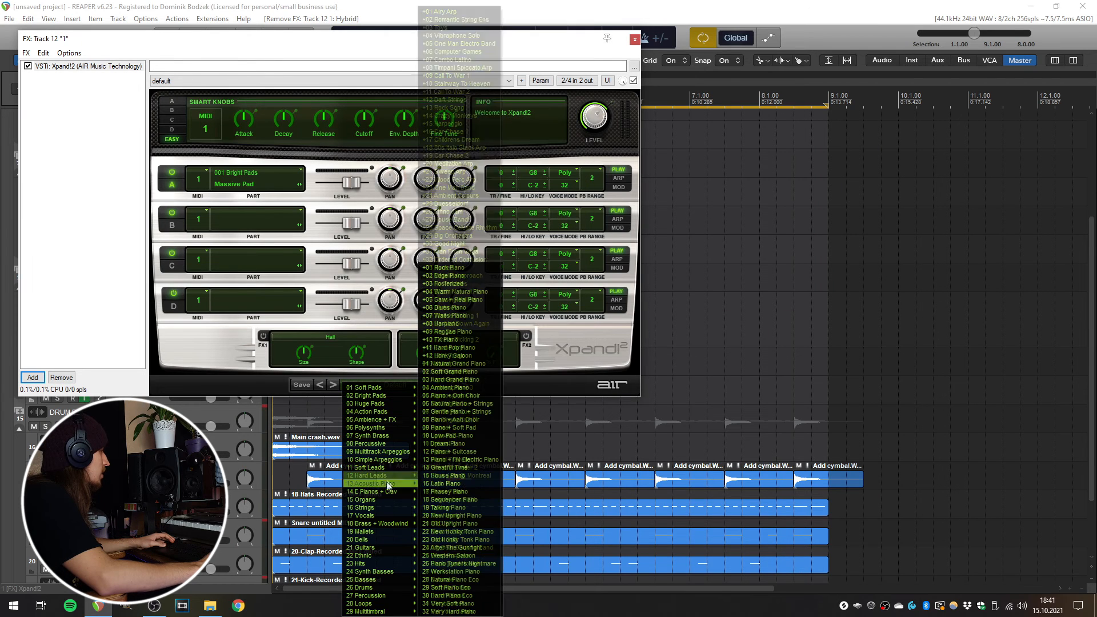
- Load Xpand!2's +01 Female Ooh Choir preset from the 17 Vocals category and close the effects window
mouse_move(382, 515)
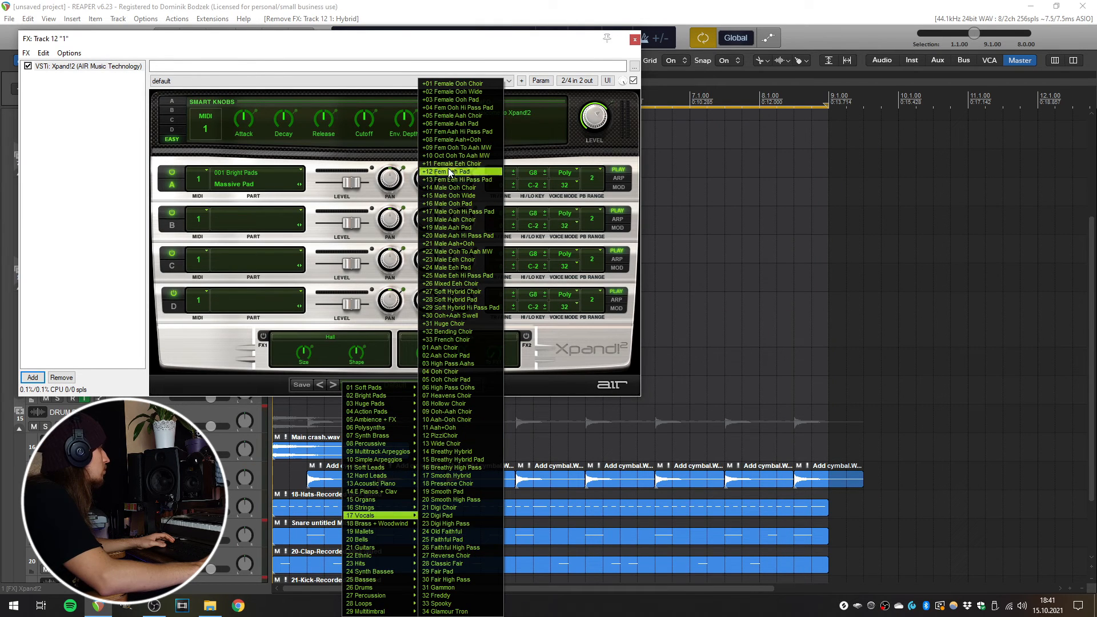
click(462, 85)
key(Escape)
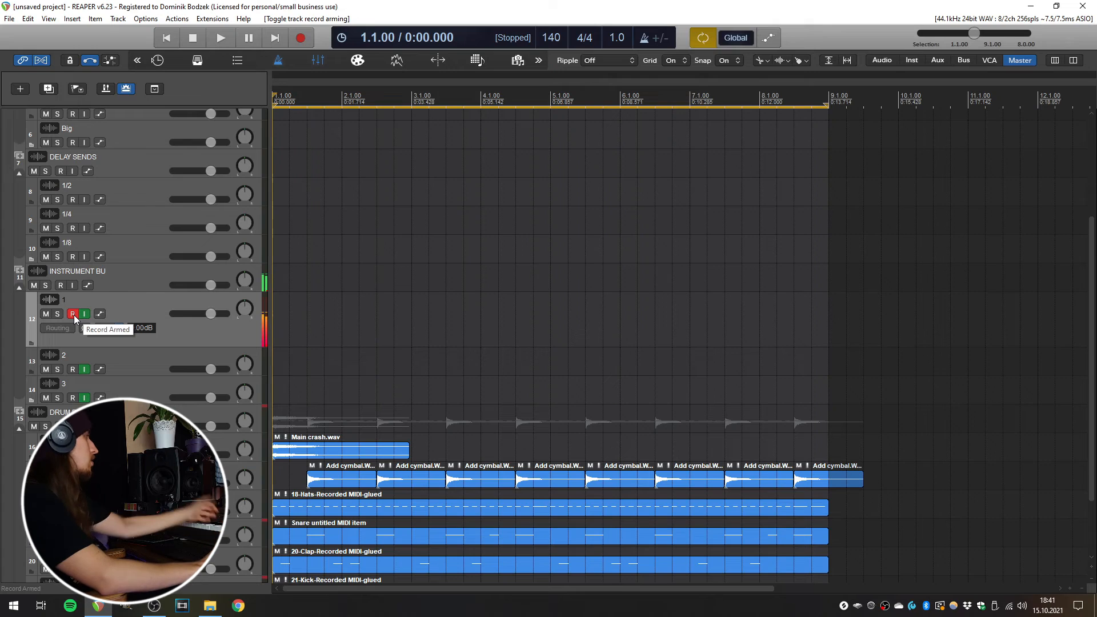
- Record an eight-bar MIDI chord part on track 1 and glue its takes into one item
click(72, 18)
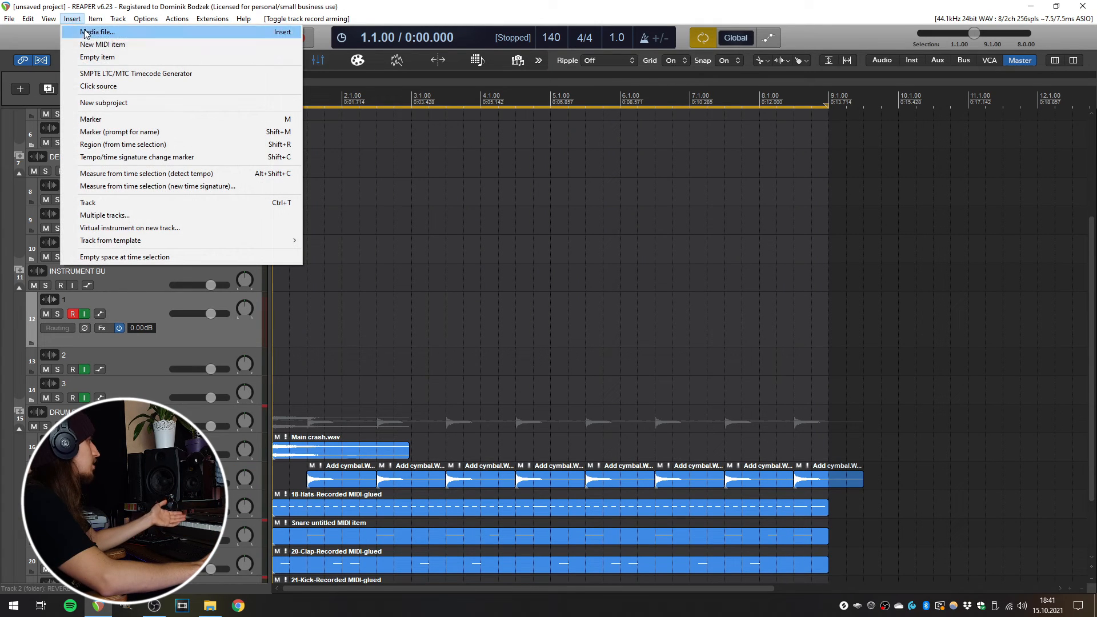
click(42, 45)
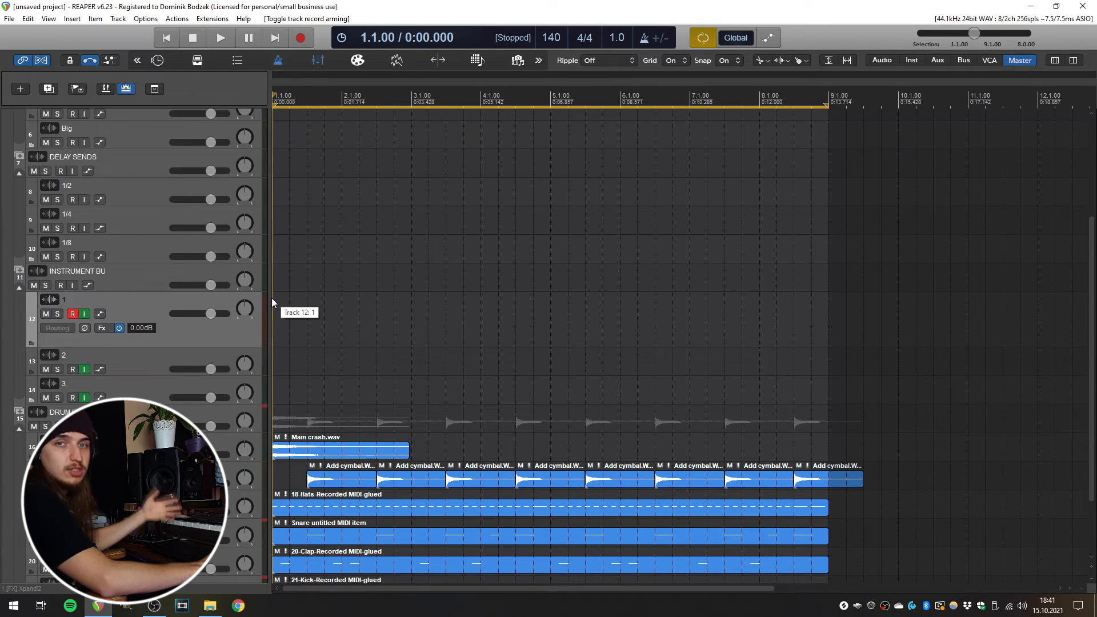
click(301, 37)
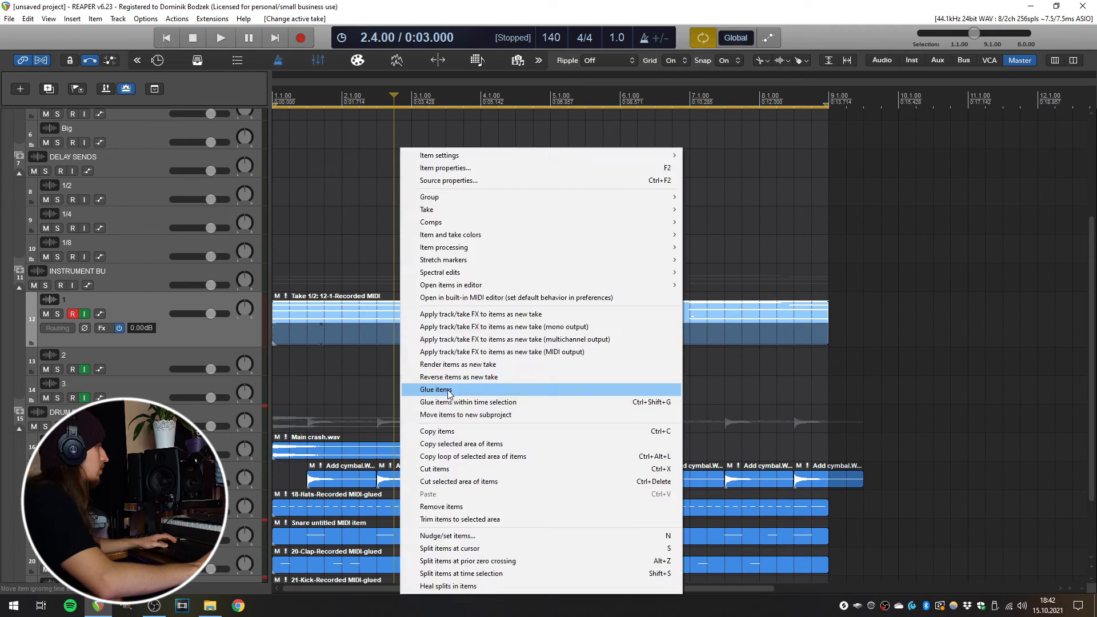
click(447, 391)
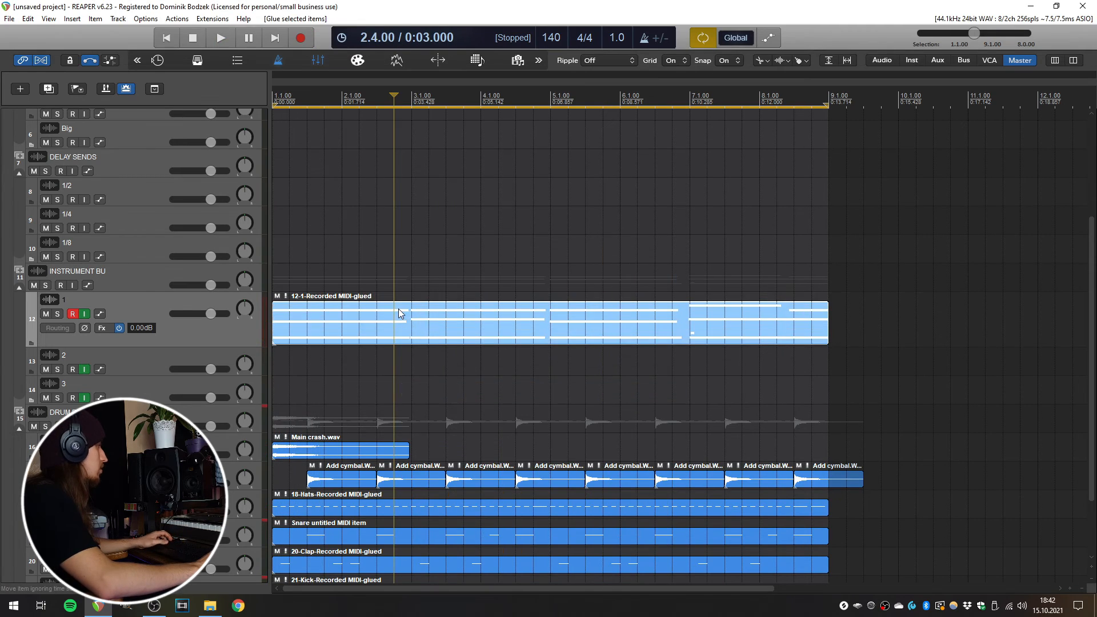
- Quantize the chord notes' positions and ends to the grid at 100% strength and delete the short D3 note at bar 7
double_click(399, 313)
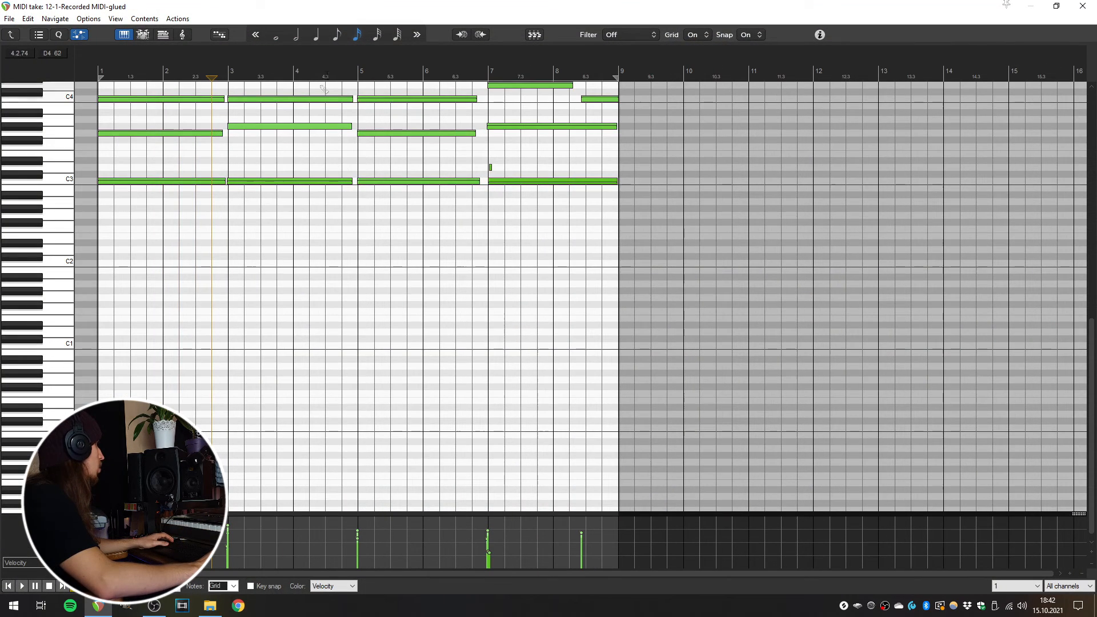
key(q)
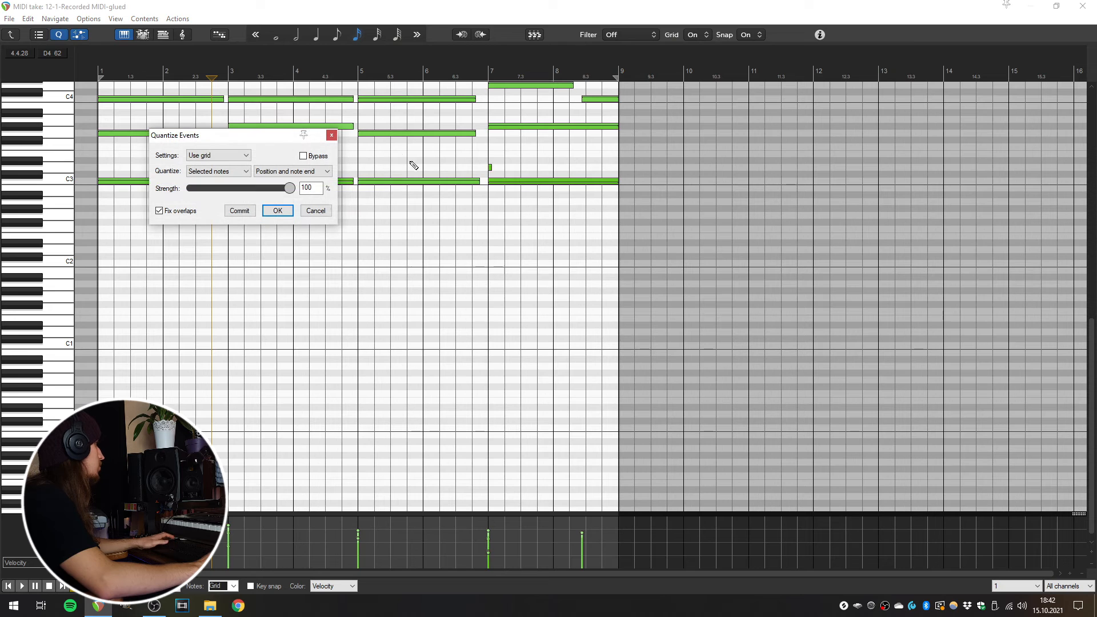
click(278, 211)
click(490, 169)
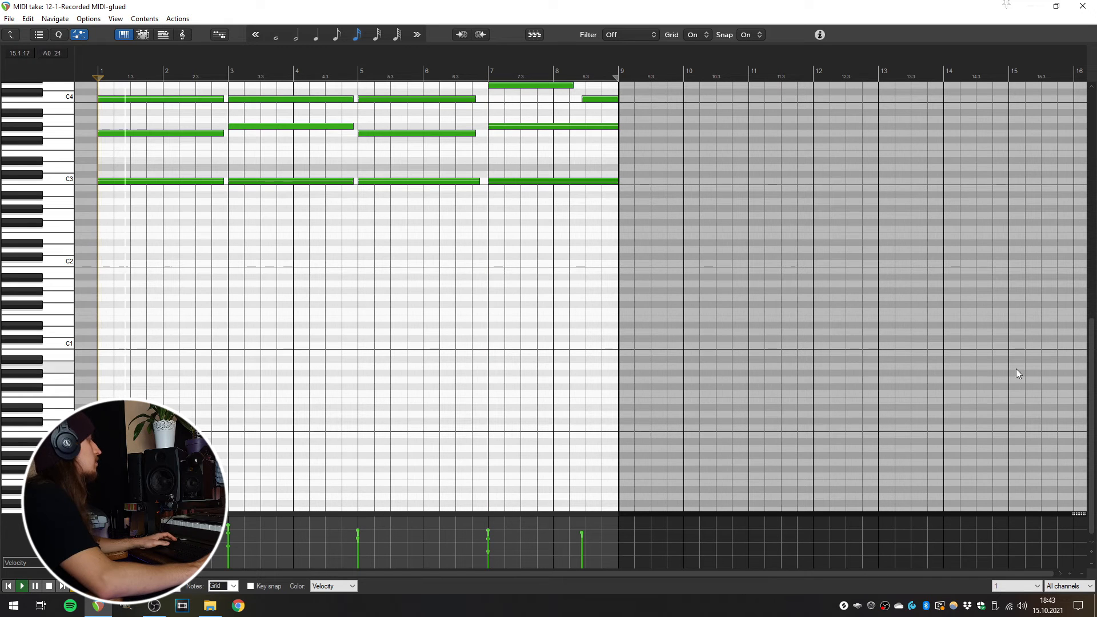
- Extend the D4 note at bar 7 to meet the following C4 note, and close the MIDI editor
drag(1090, 388, 1090, 312)
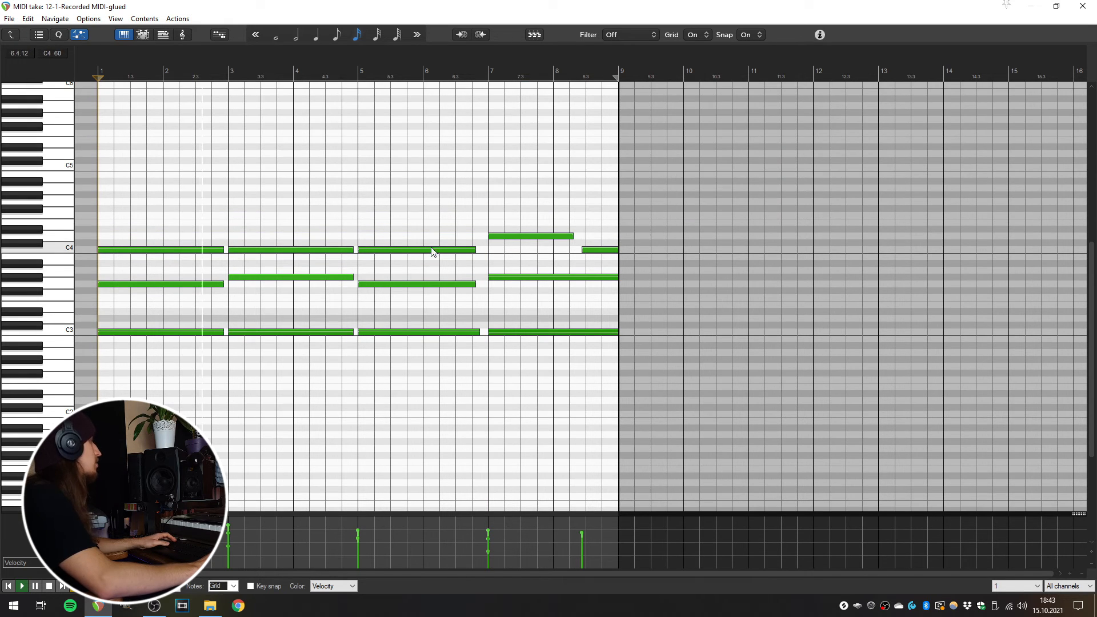
scroll(407, 250, up, 2)
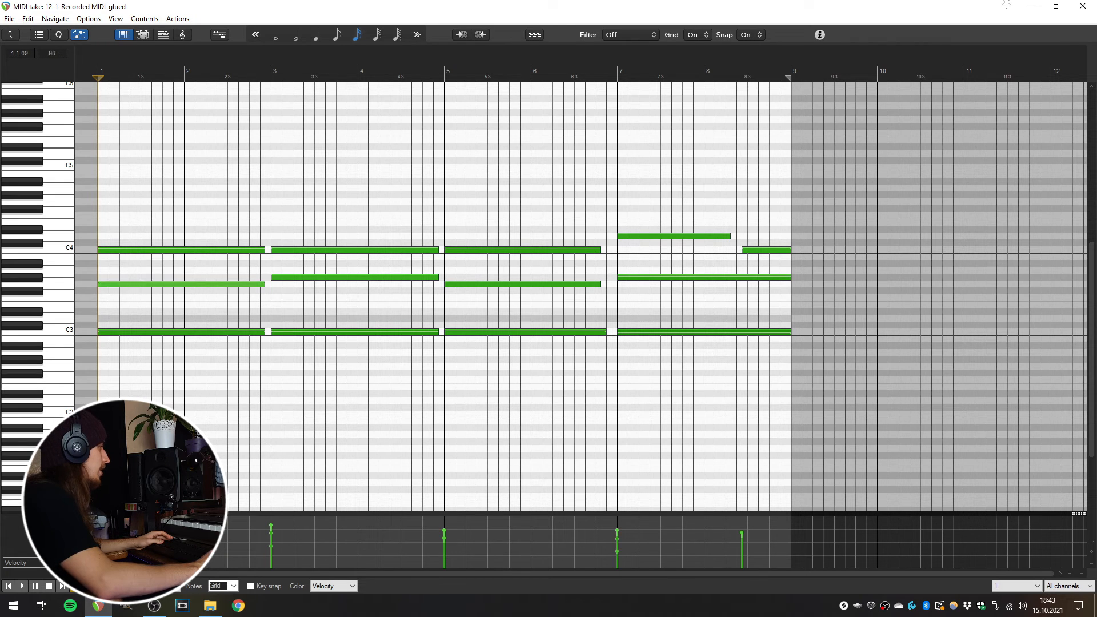
click(148, 356)
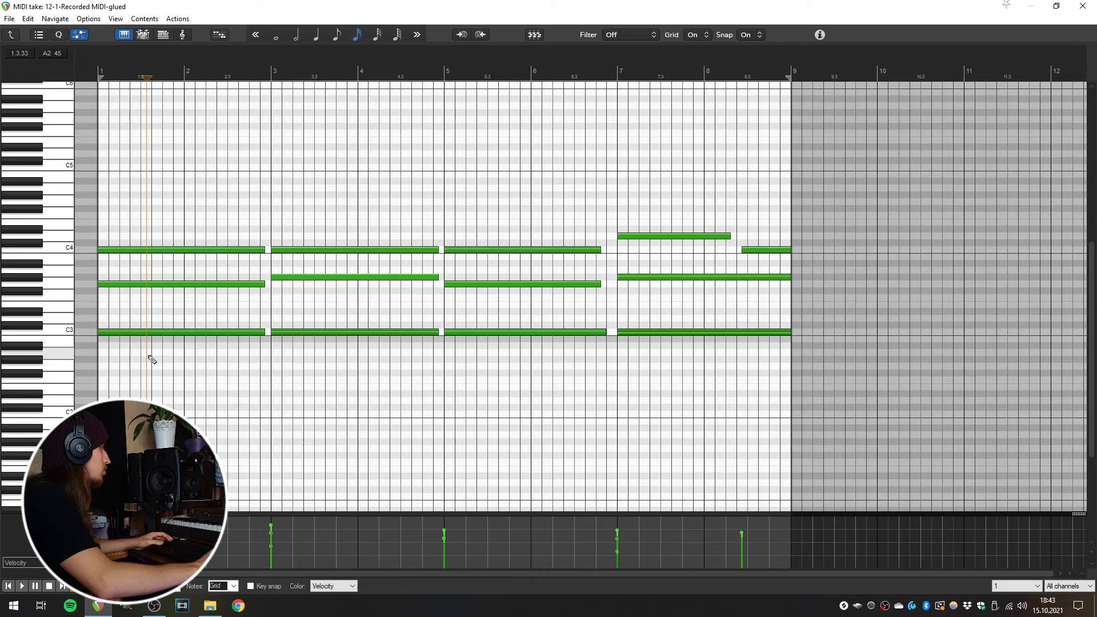
scroll(150, 357, up, 5)
mouse_move(535, 331)
mouse_down()
mouse_move(541, 281)
mouse_move(548, 365)
mouse_move(533, 247)
mouse_move(548, 340)
mouse_move(552, 322)
mouse_move(551, 330)
mouse_up()
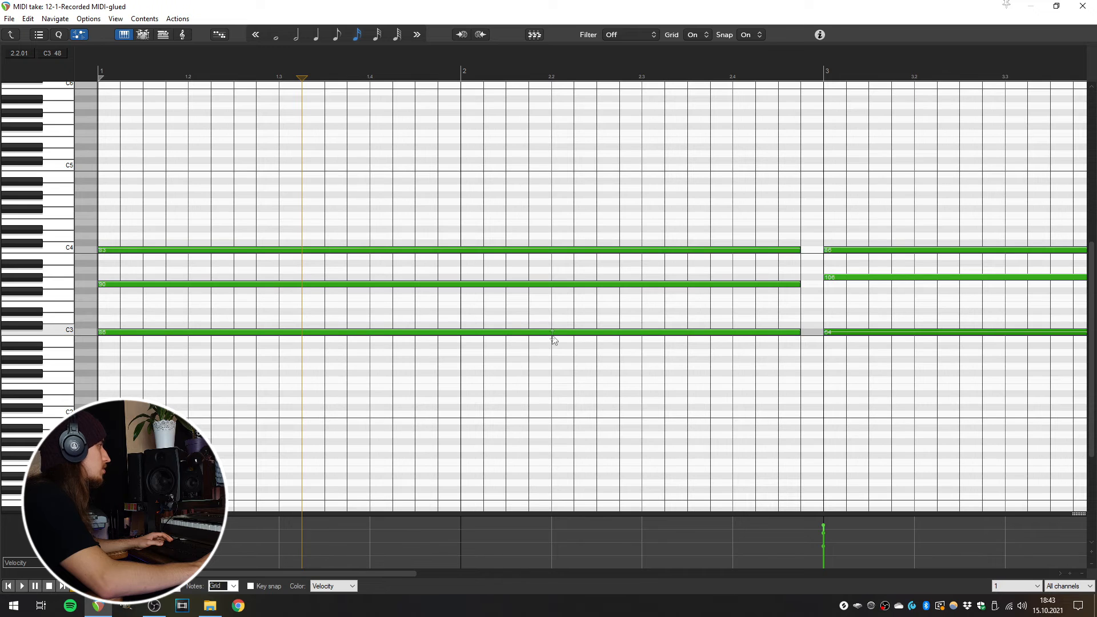
scroll(457, 325, down, 8)
drag(731, 236, 742, 233)
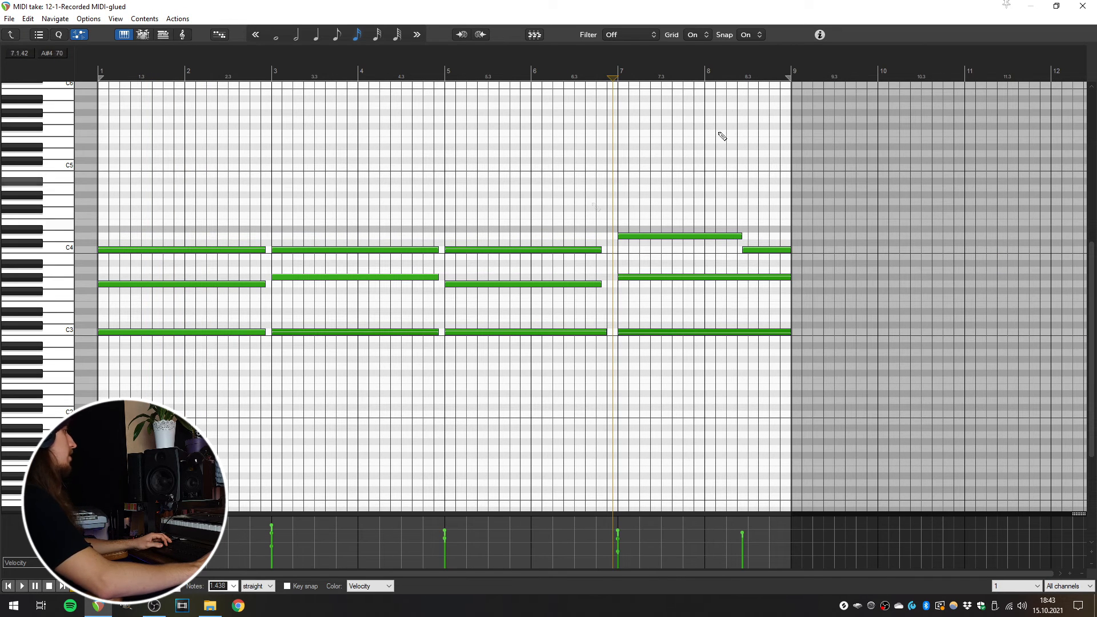
click(1082, 6)
- Arm track 2 in the instrument bus for recording and add the Hybrid instrument to it
click(73, 369)
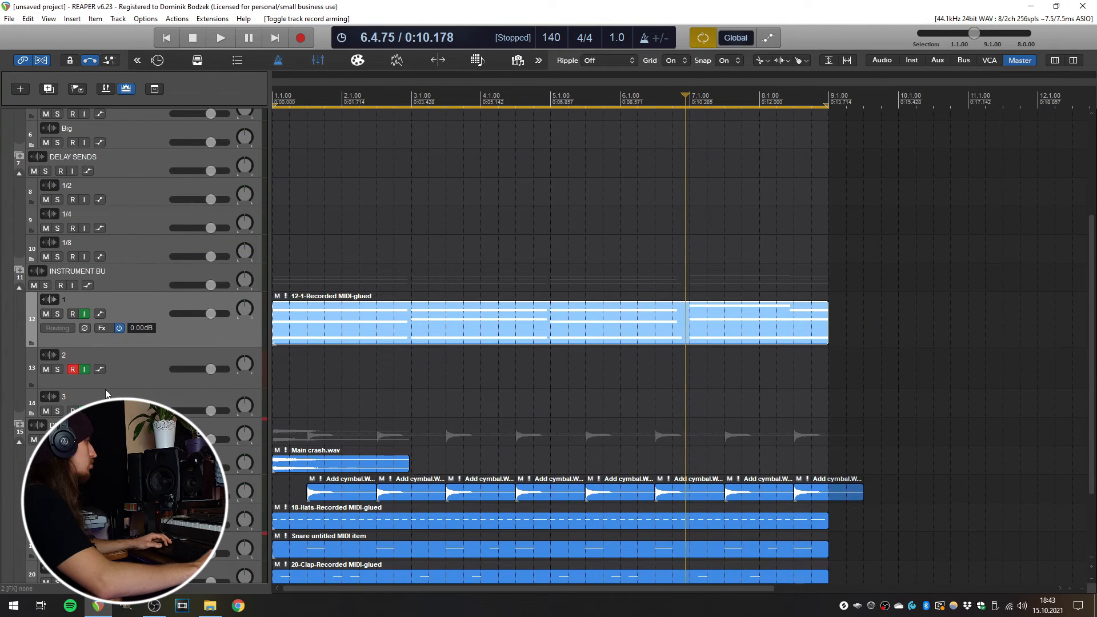
click(112, 384)
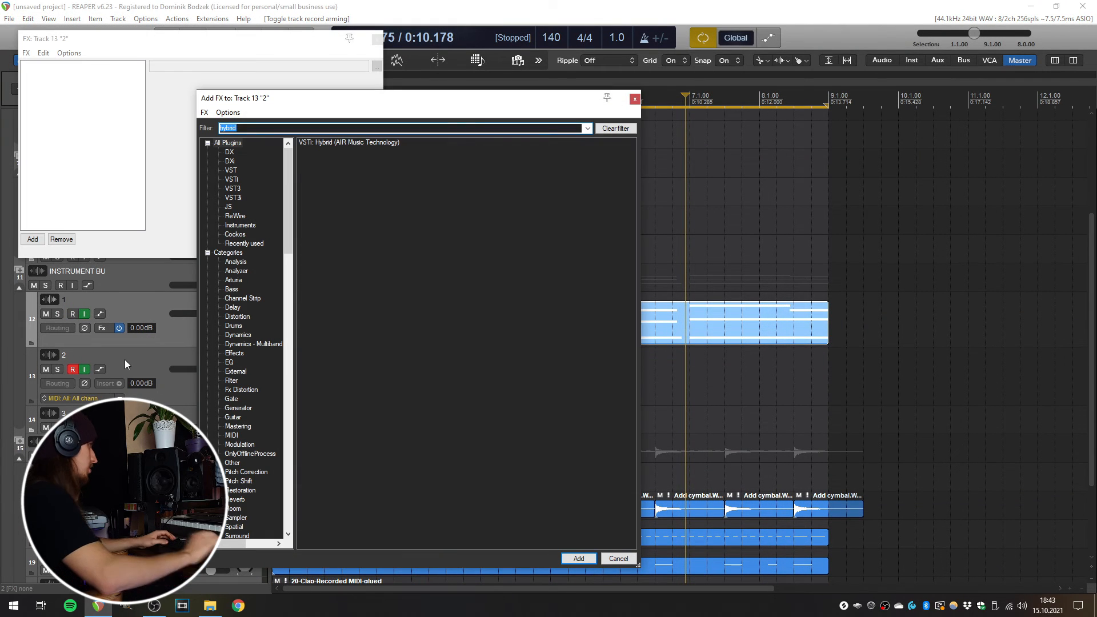
double_click(366, 143)
- Try Hybrid's 01 Gentle Bells preset, switch to 02 Clear Bells, and close the effects window
click(502, 108)
mouse_move(482, 242)
click(551, 242)
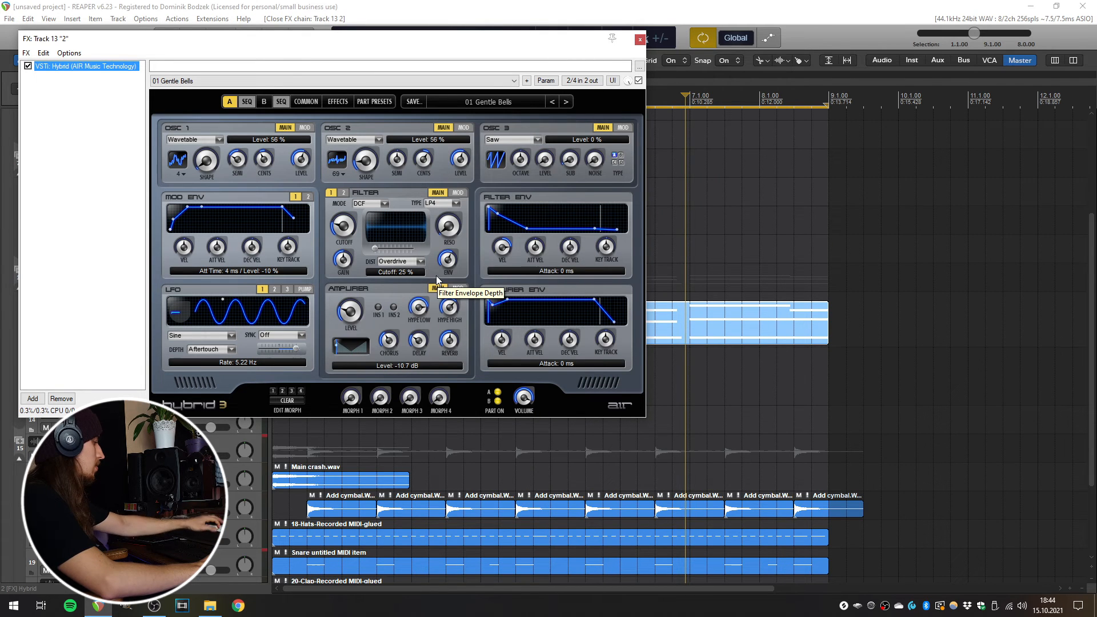
click(565, 102)
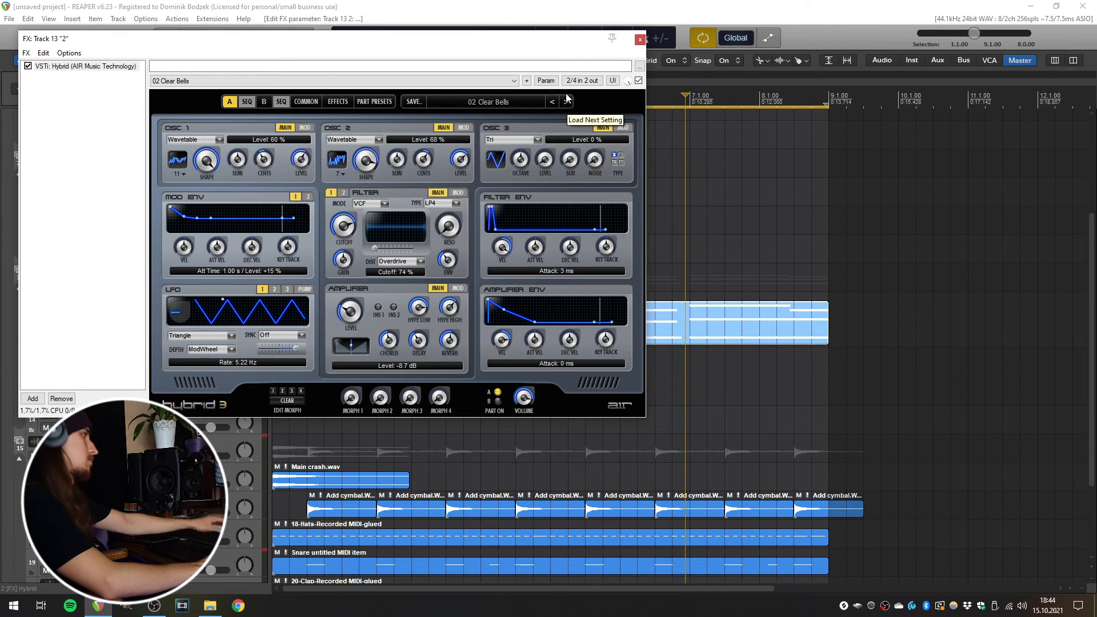
click(640, 40)
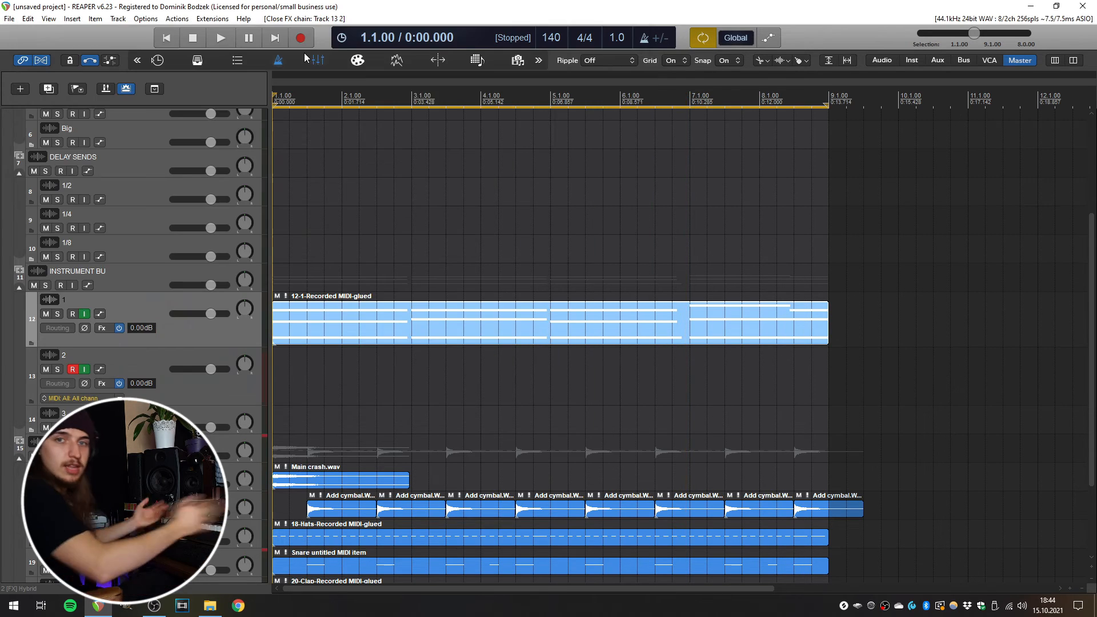
- Record the eight-bar bell part on track 2 of the instrument bus and glue the recording into one item
click(308, 39)
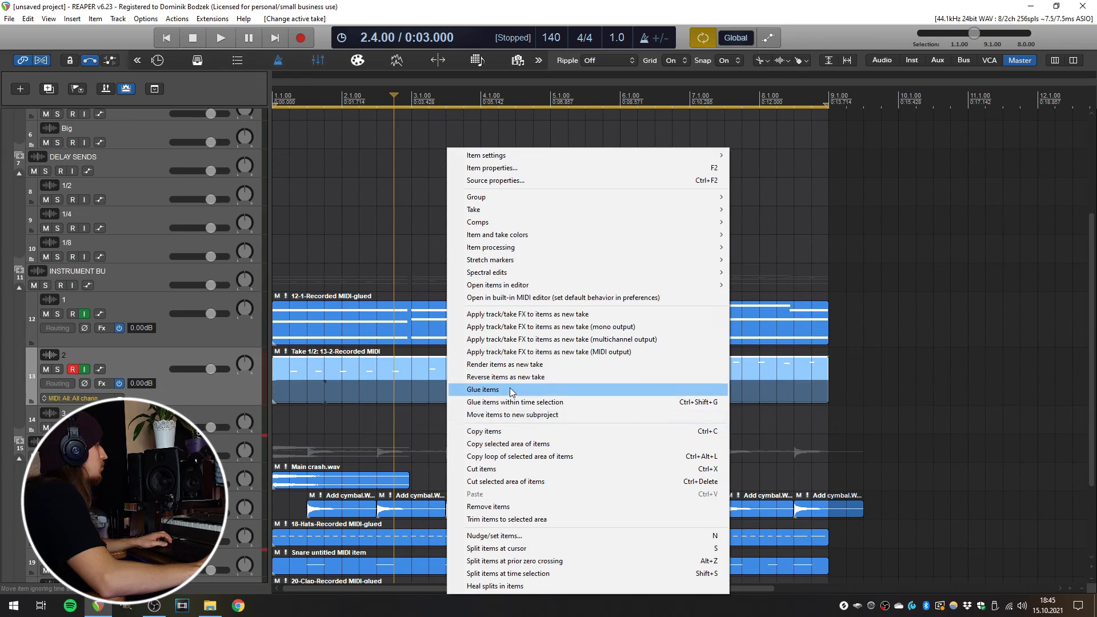
click(512, 391)
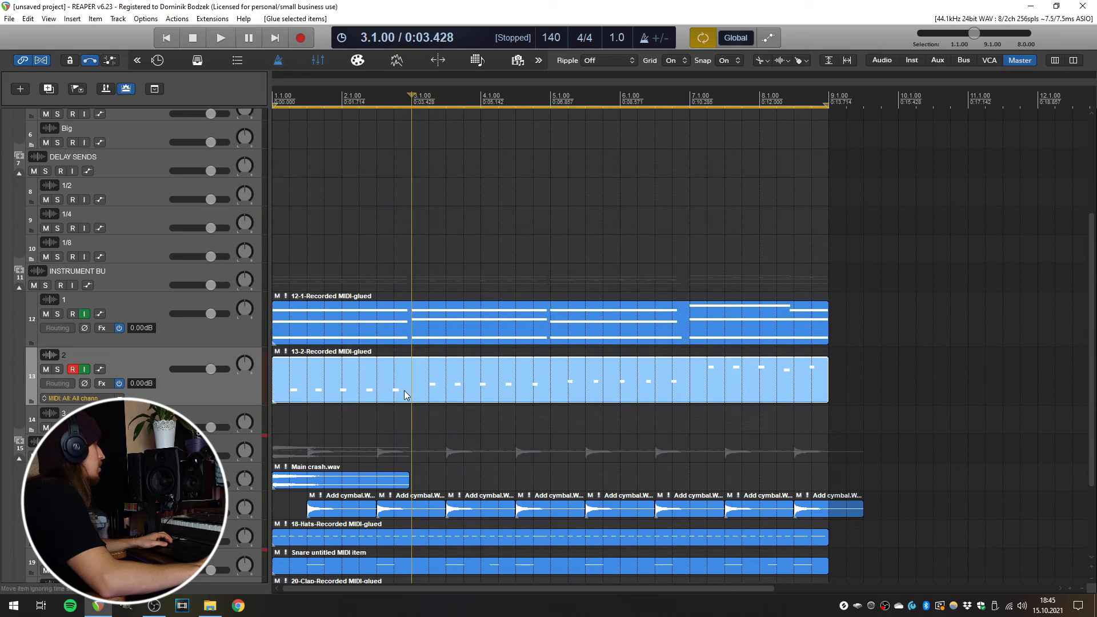
- Quantize the positions and ends of the bell notes to the grid at 100% strength and close the MIDI editor
double_click(404, 395)
scroll(404, 294, up, 5)
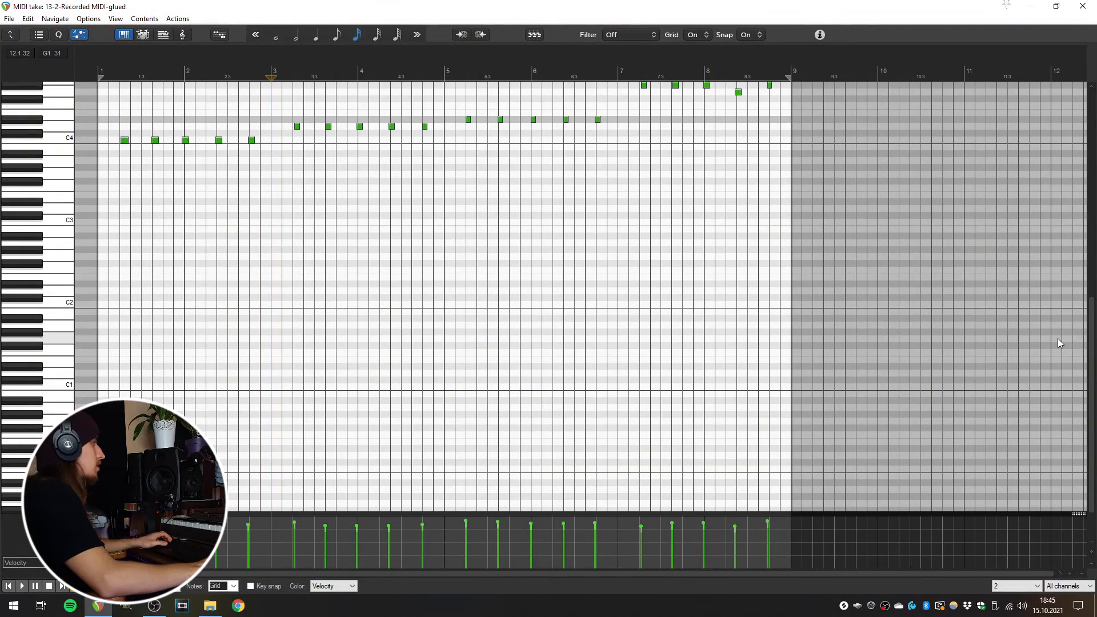
drag(1087, 351, 1090, 288)
key(q)
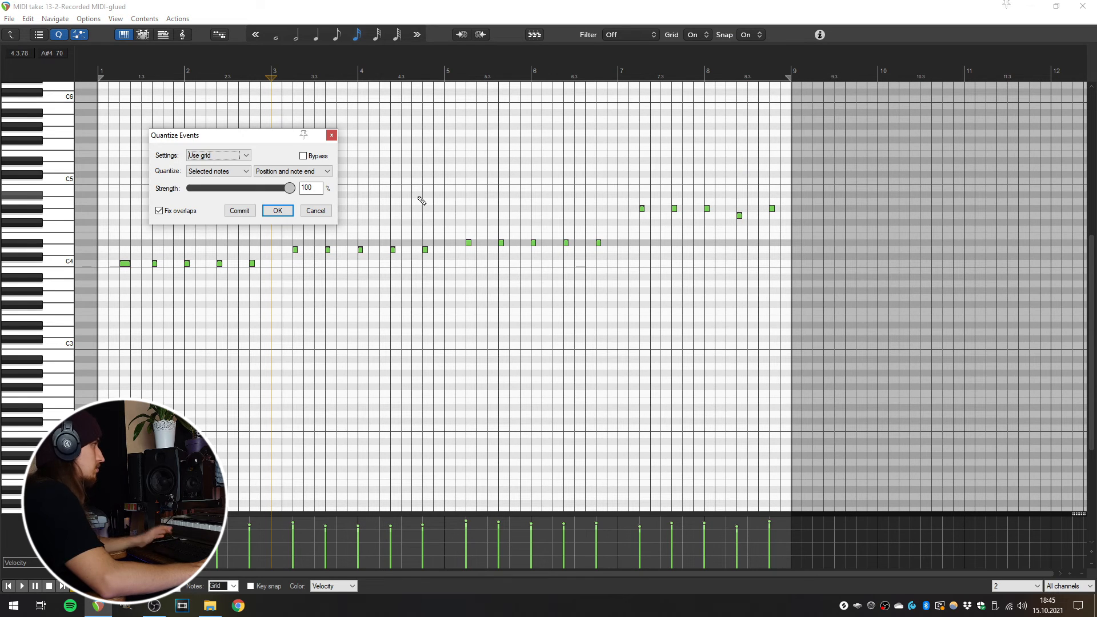
click(277, 211)
click(99, 86)
key(Escape)
- Enlarge track 3 in the instrument bus and add the Xpand!2 instrument to it
drag(103, 434, 102, 481)
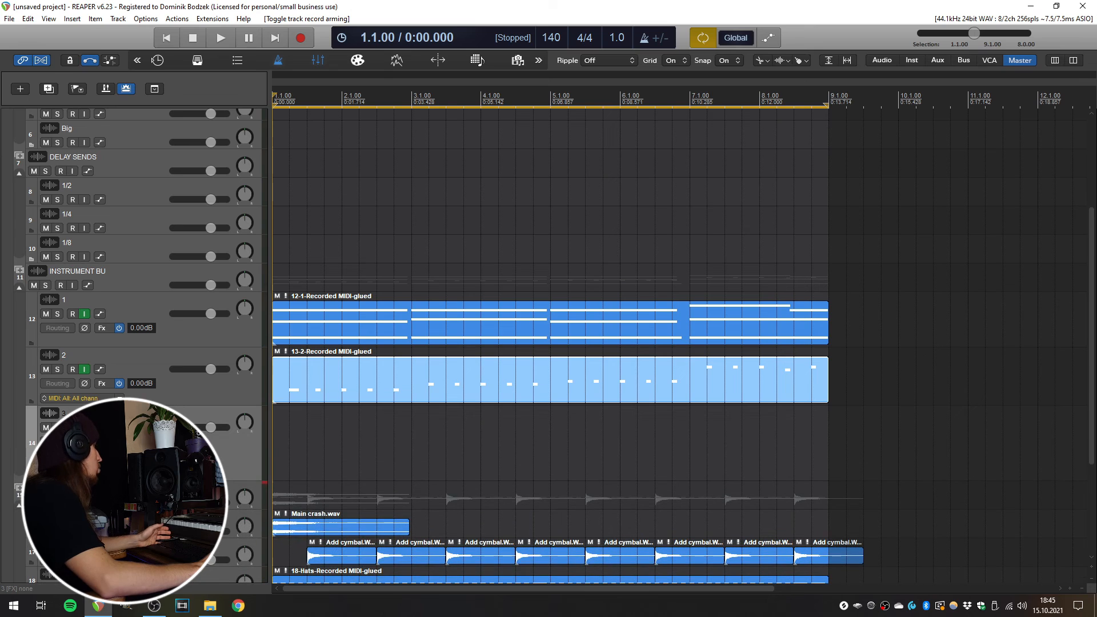
click(101, 440)
text(xa)
key(BackSpace)
text(pand)
double_click(331, 144)
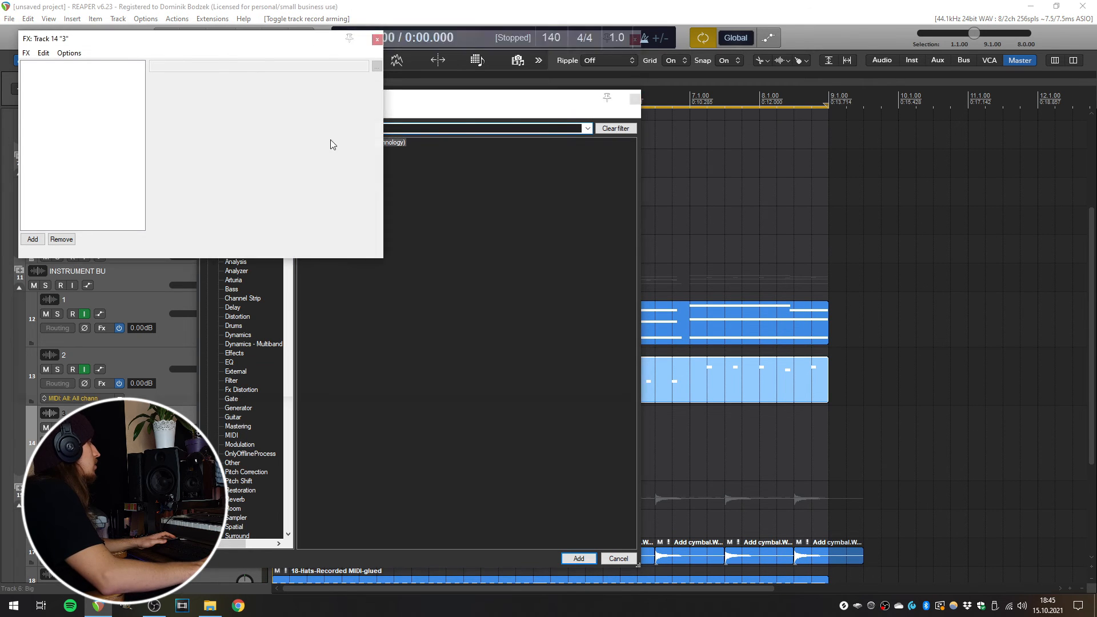
- Load Xpand!2's +11 Storytell preset from Soft Leads, arm track 3 to audition it, and close the effects window
click(392, 386)
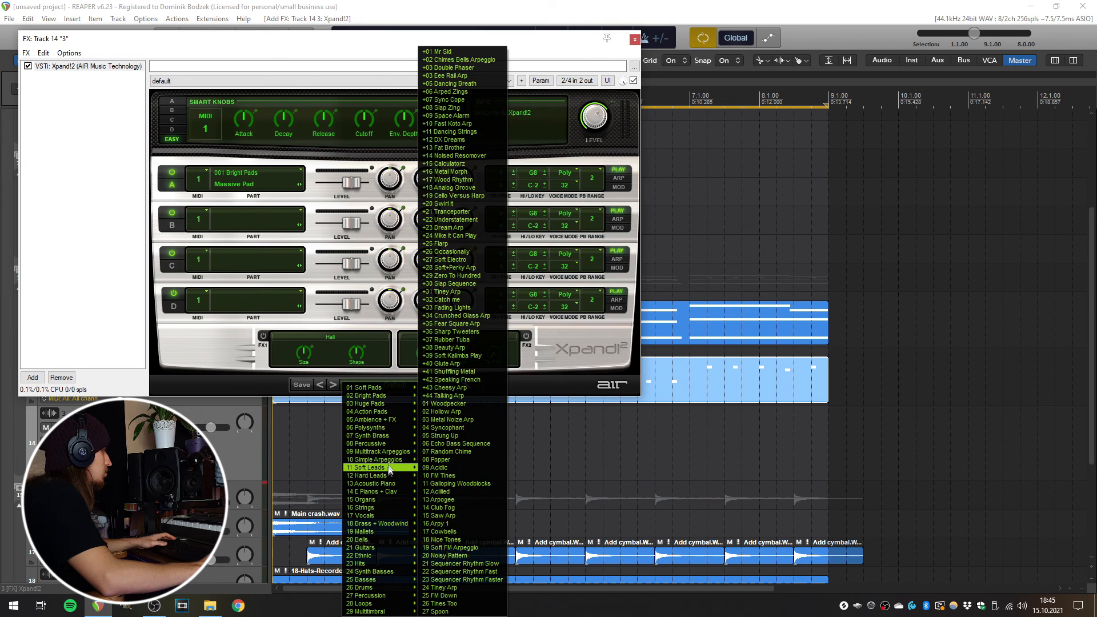
mouse_move(388, 469)
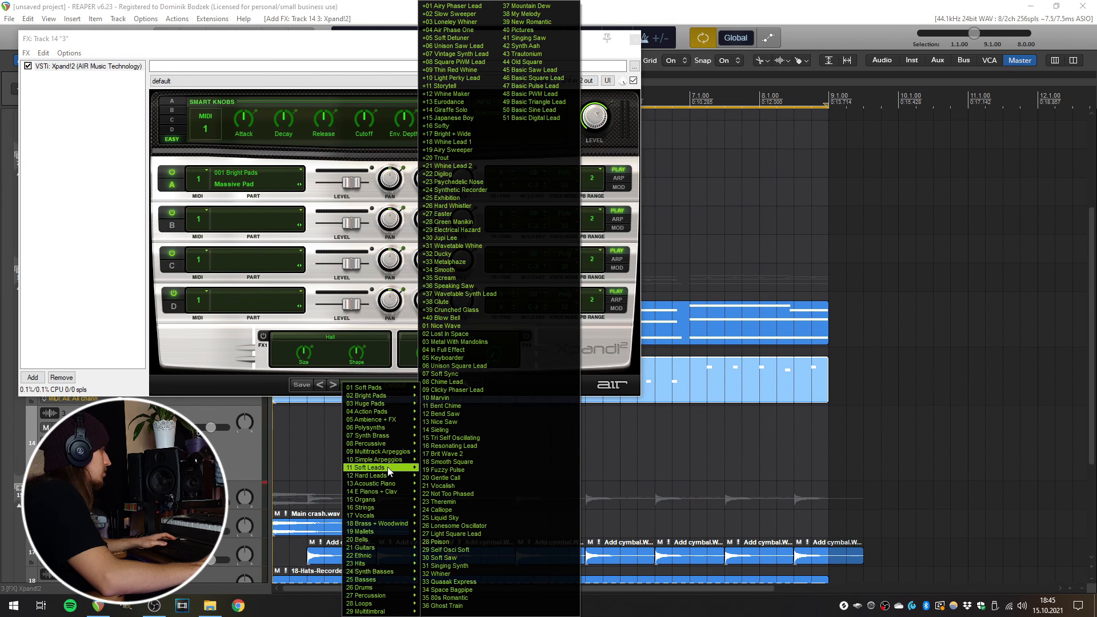
click(469, 86)
click(77, 428)
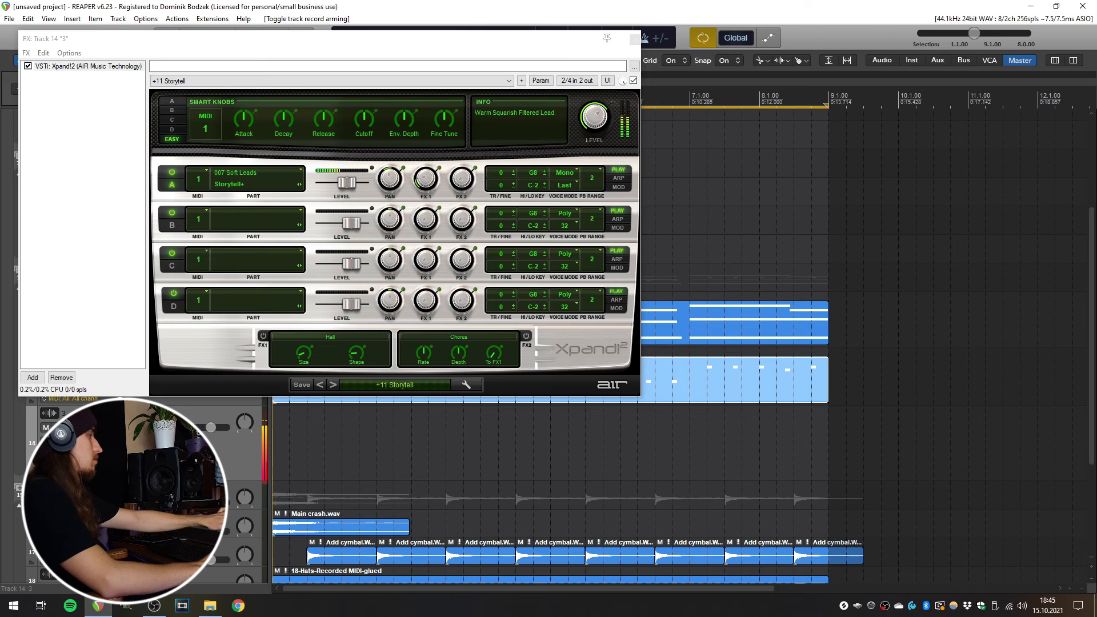
click(634, 40)
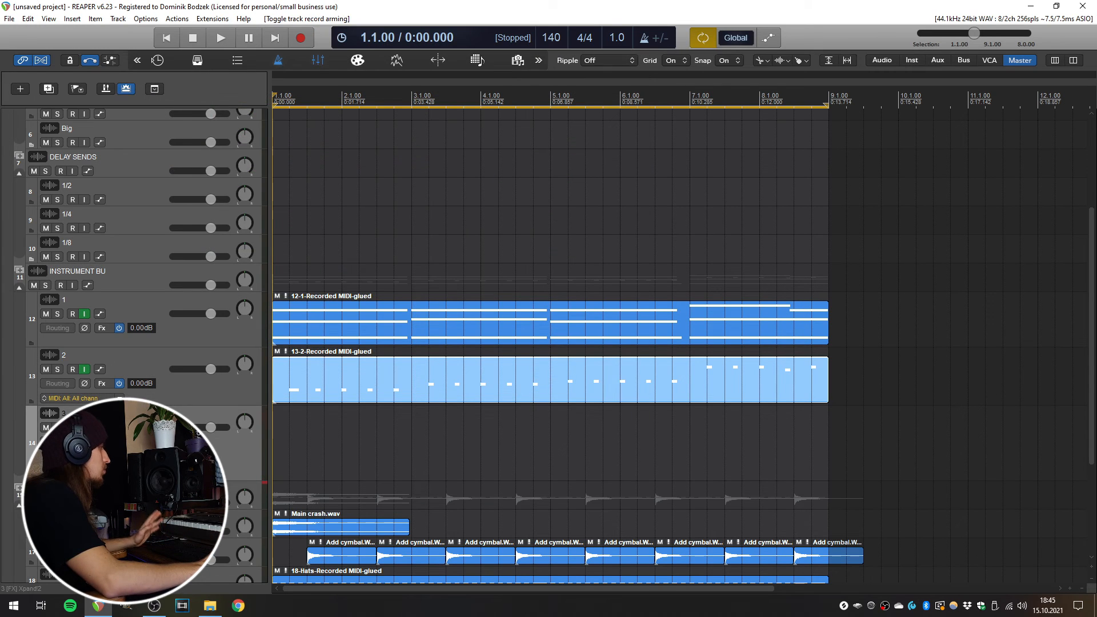
- Insert a new eight-bar MIDI item on track 3 and open it in the MIDI editor
click(72, 18)
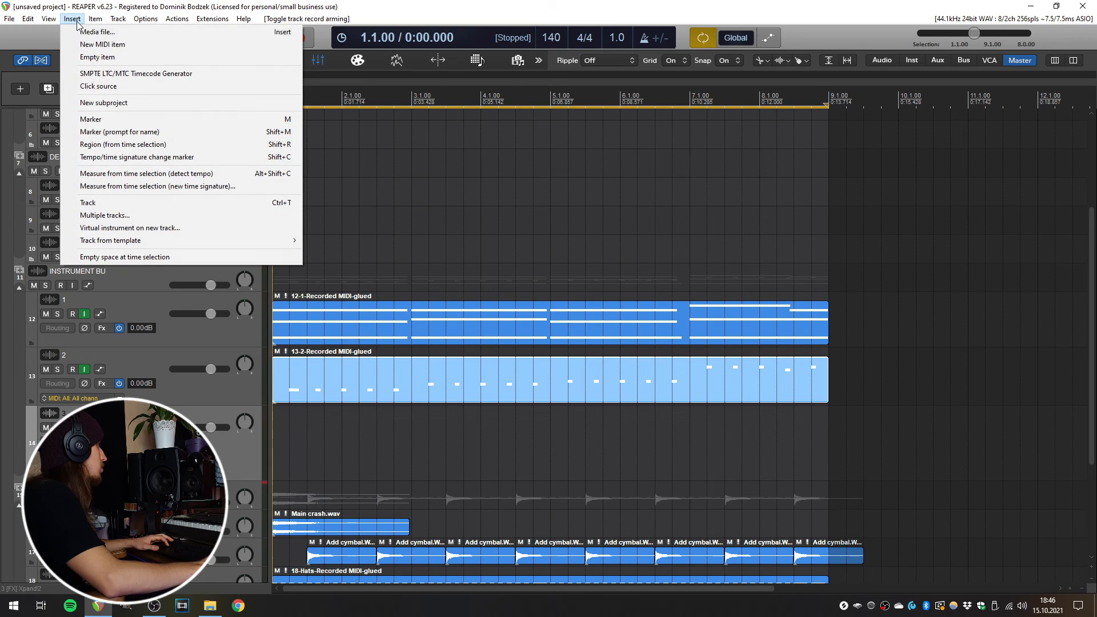
click(85, 44)
double_click(284, 444)
scroll(261, 308, up, 4)
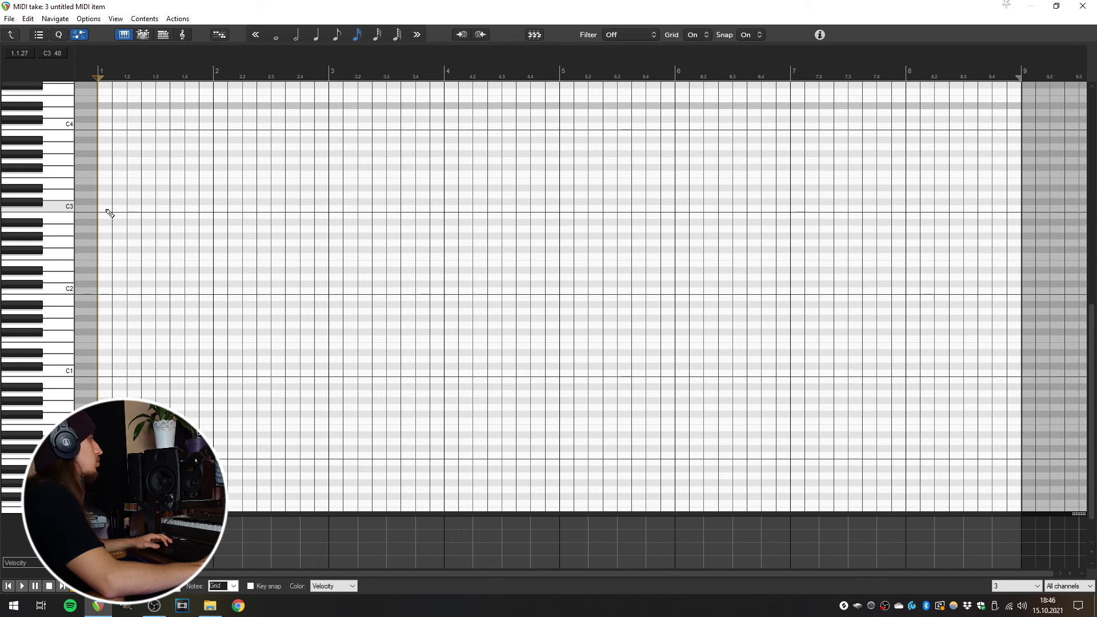
- Using an eighth-note grid, draw a three-beat C4, an eighth-note D#4, and a D4 held until bar 3
mouse_move(109, 210)
mouse_down()
mouse_move(188, 213)
mouse_move(210, 175)
mouse_move(208, 143)
mouse_move(225, 128)
mouse_up()
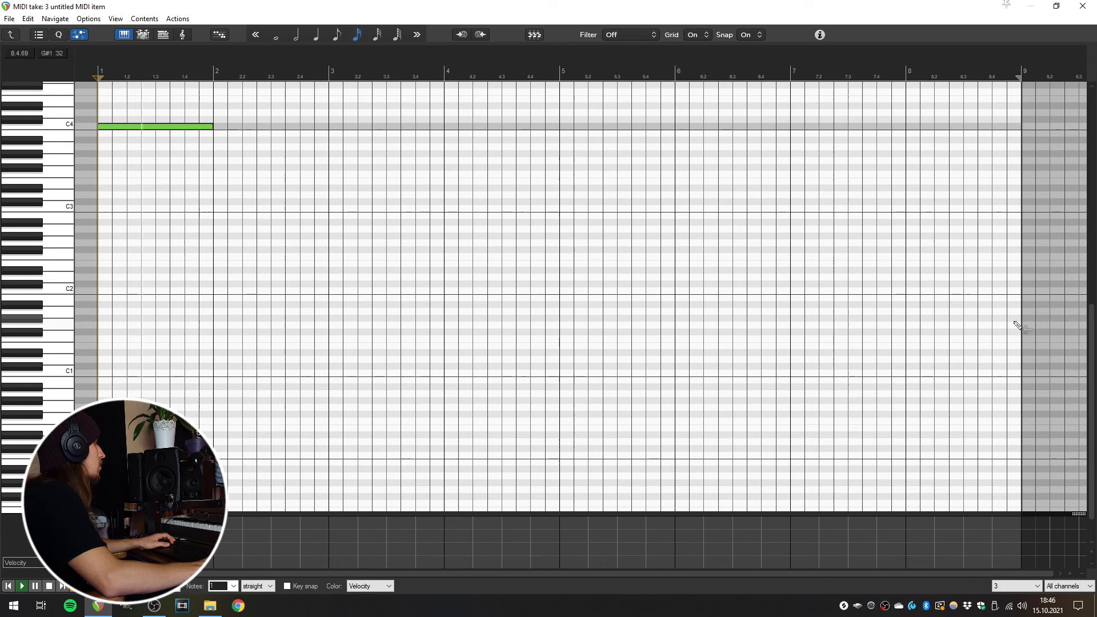
drag(1092, 345, 1093, 321)
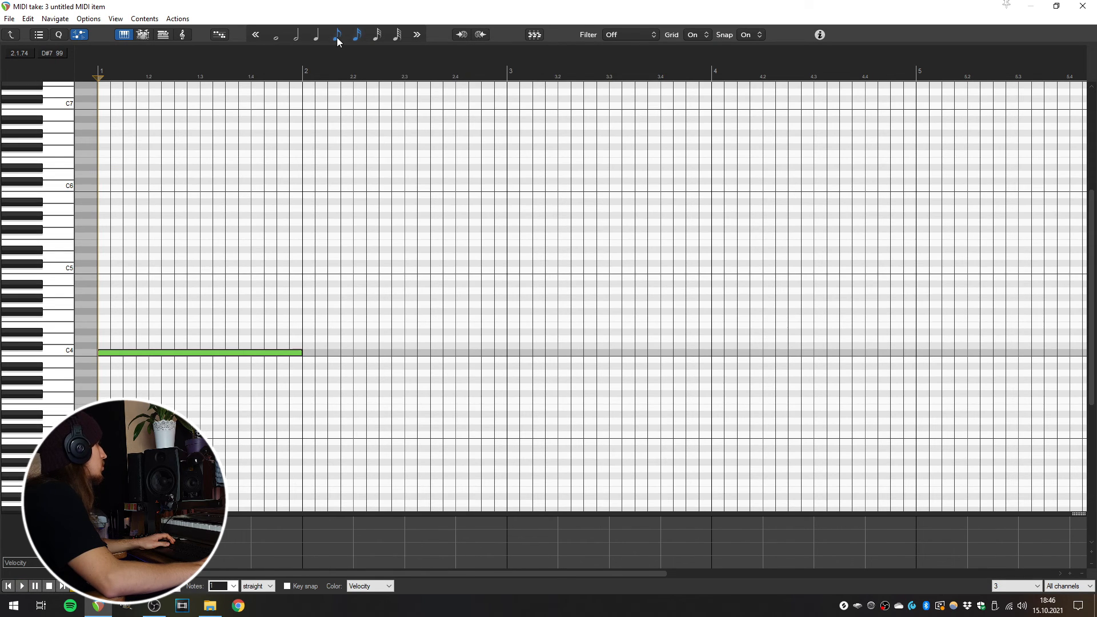
click(337, 36)
key(space)
mouse_move(297, 355)
mouse_down()
mouse_move(251, 354)
mouse_move(496, 343)
mouse_up()
click(280, 332)
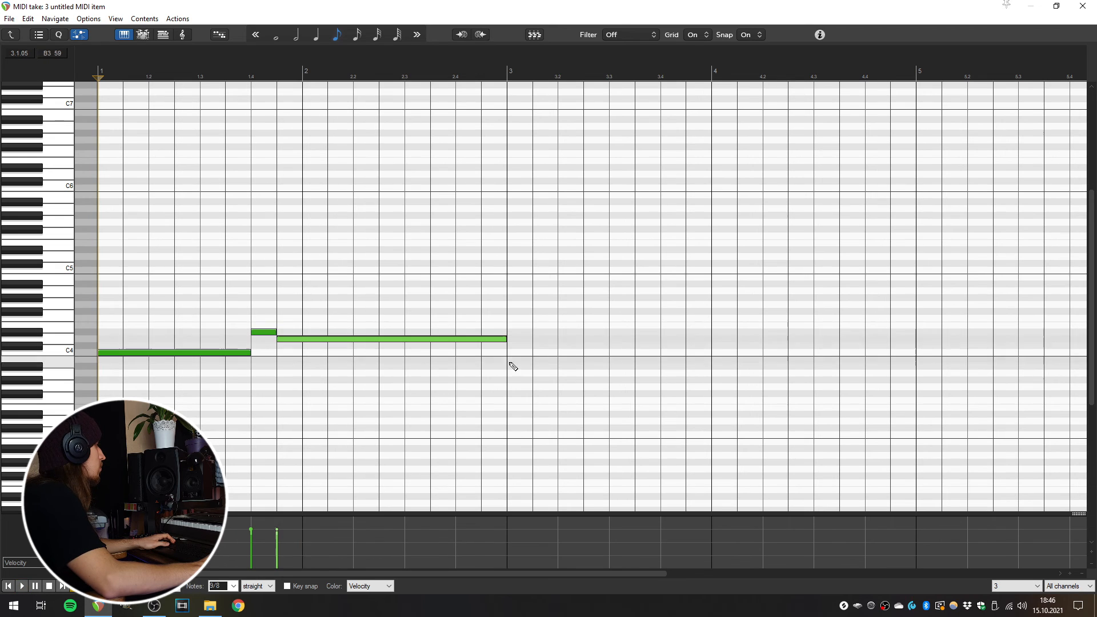
- Draw a one-bar D#3 note in bar 3 and a one-bar F3 note in bar 4
drag(513, 366, 694, 420)
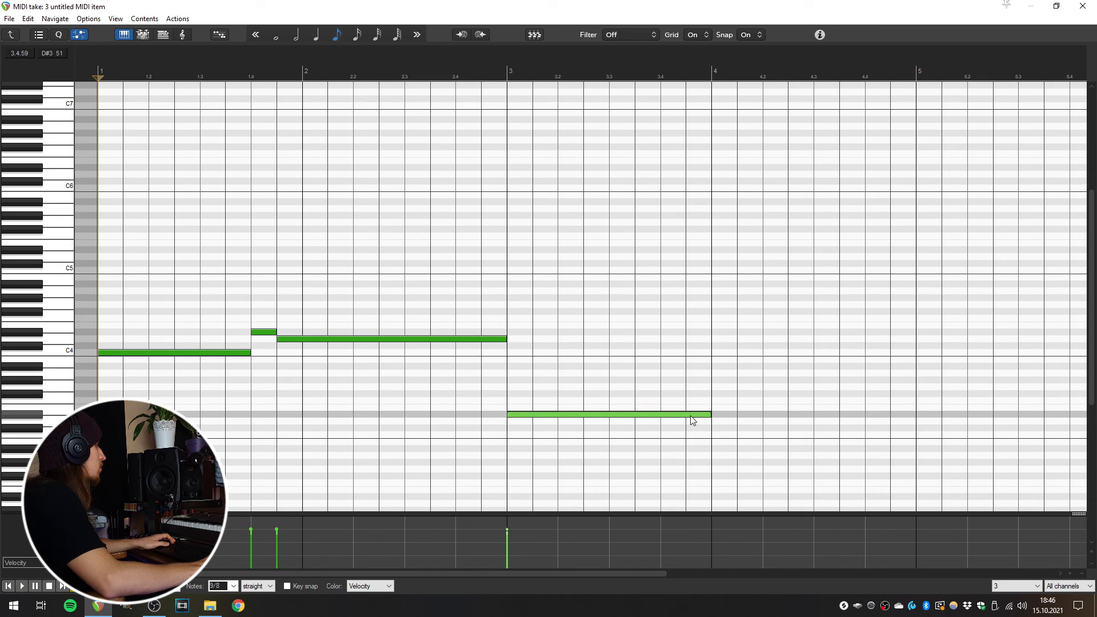
scroll(489, 383, down, 3)
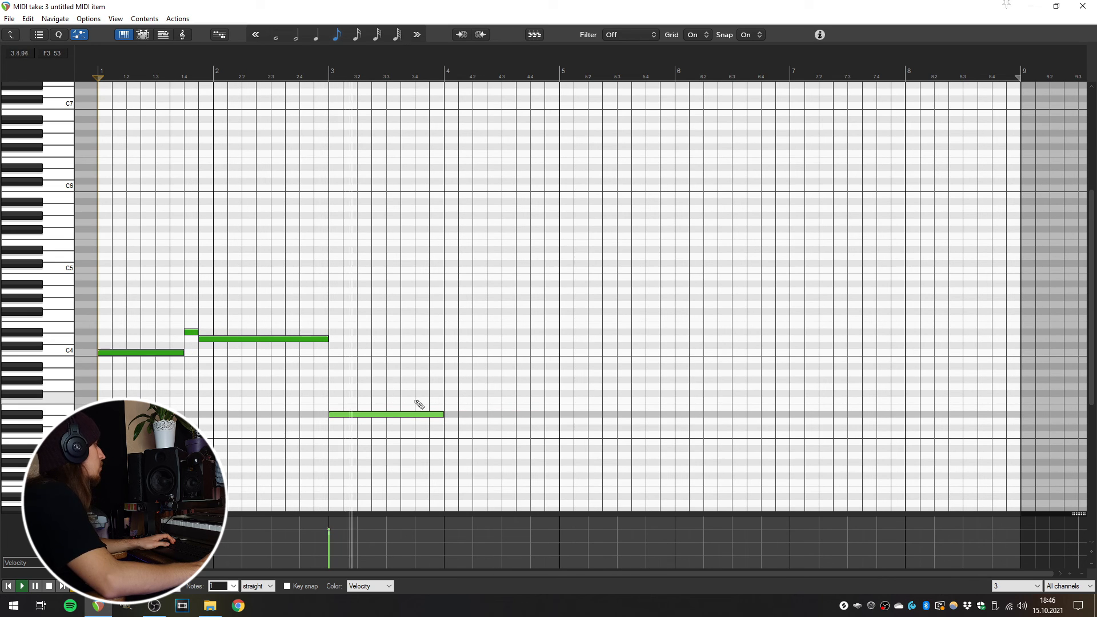
mouse_move(451, 408)
mouse_down()
mouse_move(568, 412)
mouse_move(559, 403)
mouse_up()
- Duplicate the four-bar lead melody into bars 5 to 8 and play it back
drag(615, 461, 98, 244)
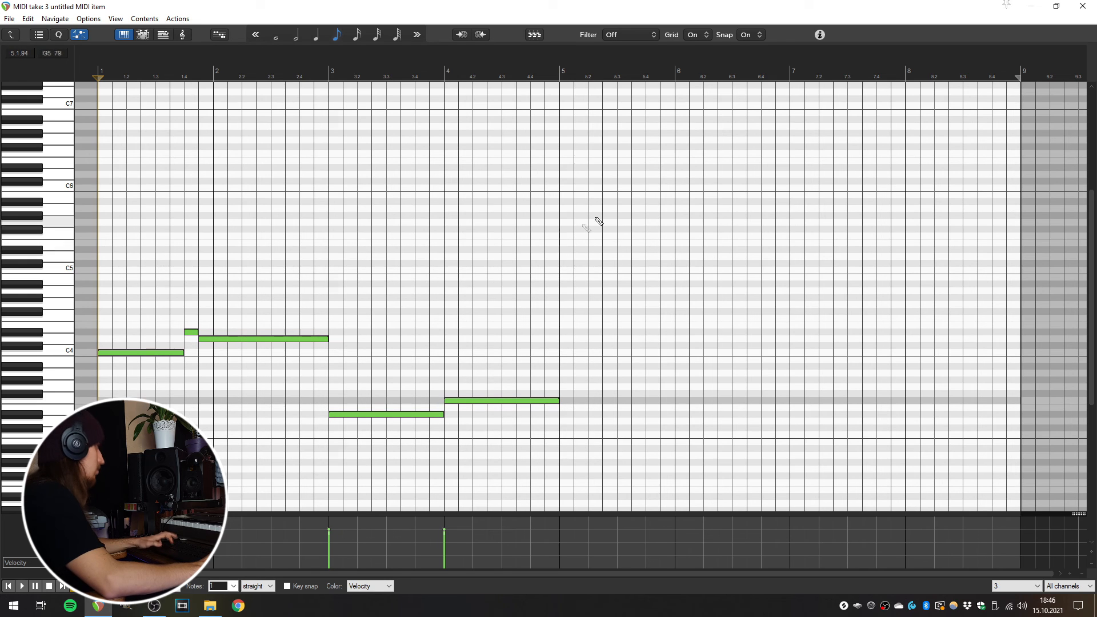
key(ctrl+d)
click(518, 257)
key(space)
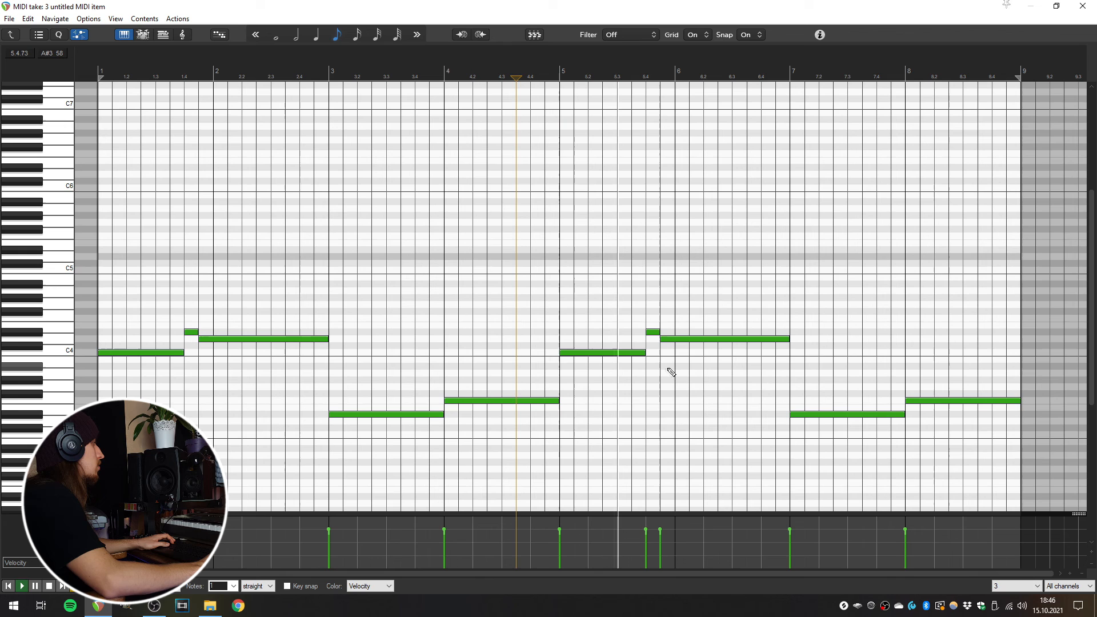
- Split the D4 note in bar 6, raise its end part to F4, and change bars 7 and 8 to G4 and G#4 notes
key(space)
click(747, 355)
key(s)
drag(758, 339, 758, 318)
click(602, 320)
key(space)
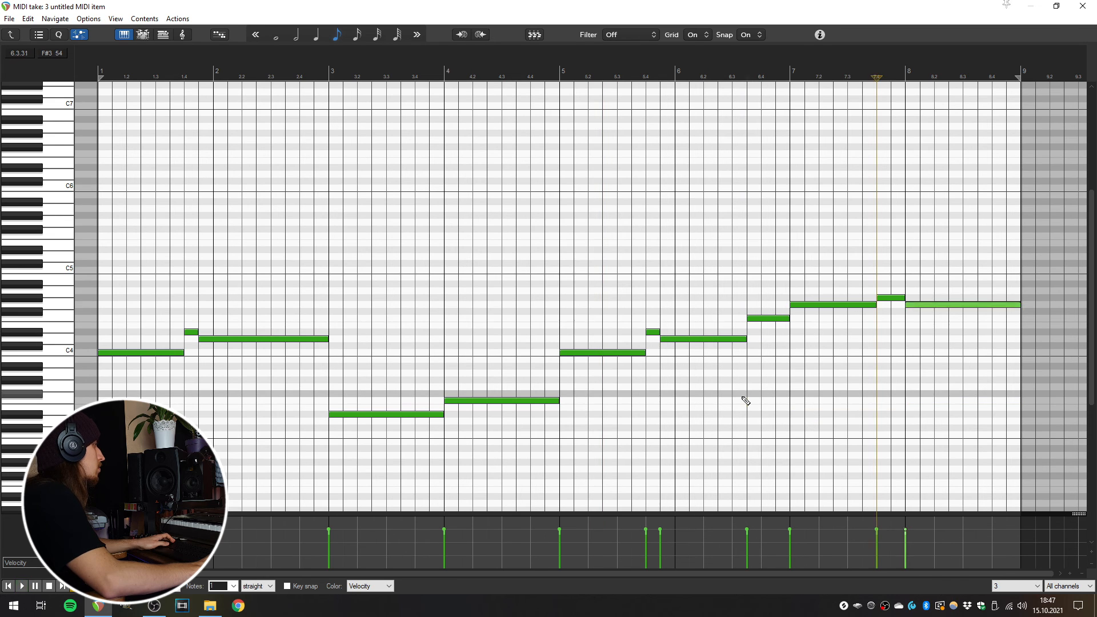
- Audition the ending from bar 6, extend the last G4 note's start back by an eighth note, and close the MIDI editor
click(742, 397)
key(space)
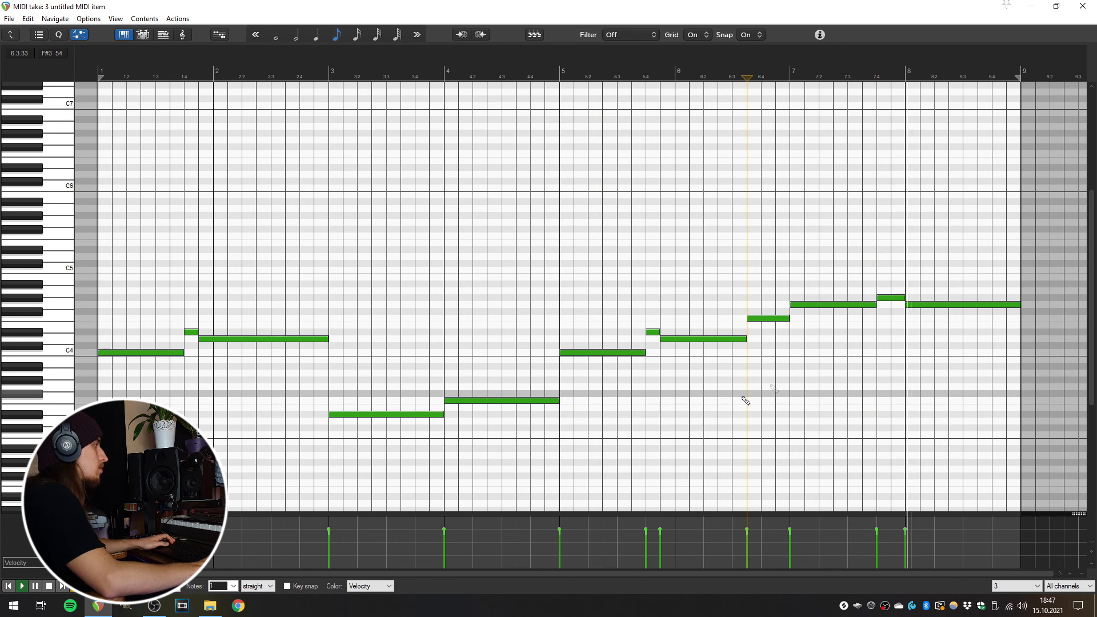
drag(908, 305, 890, 307)
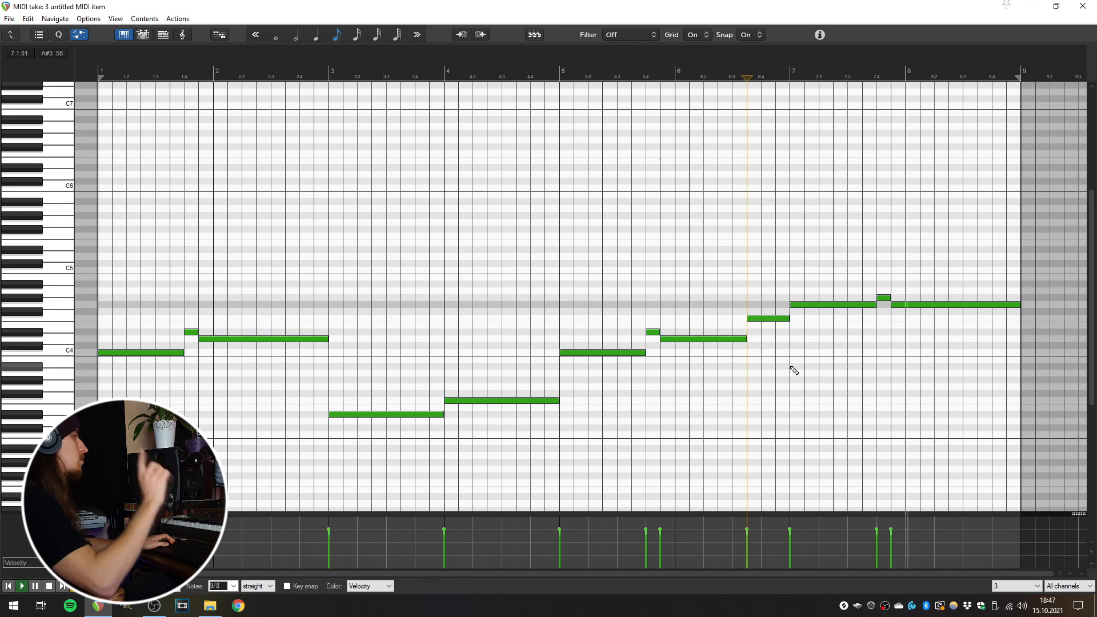
key(space)
click(1083, 5)
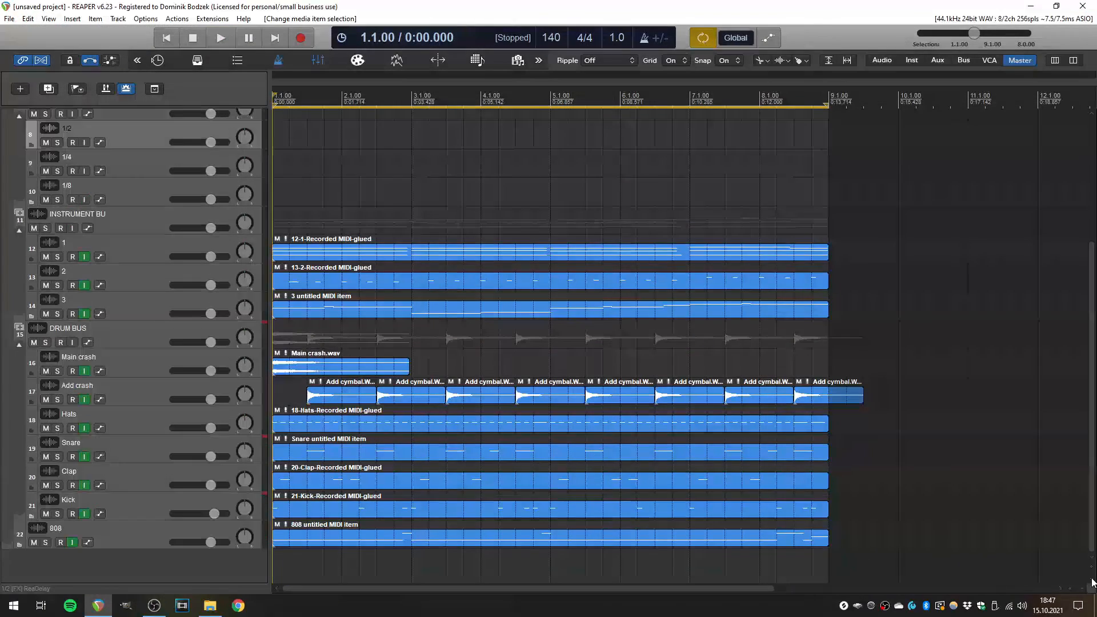
click(144, 537)
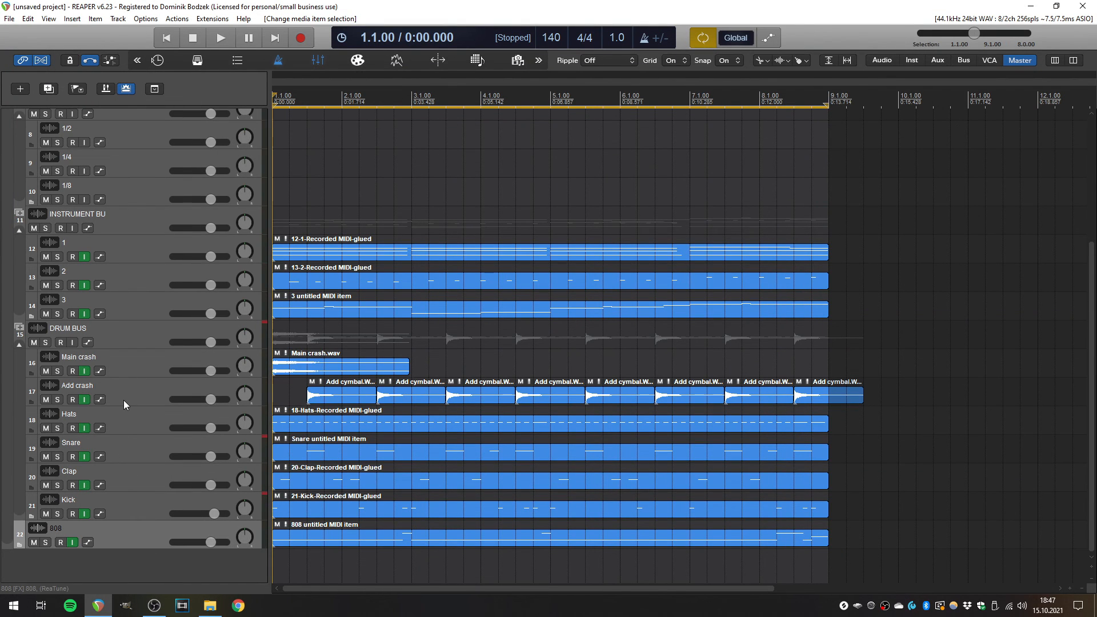
click(132, 307)
click(132, 275)
click(134, 252)
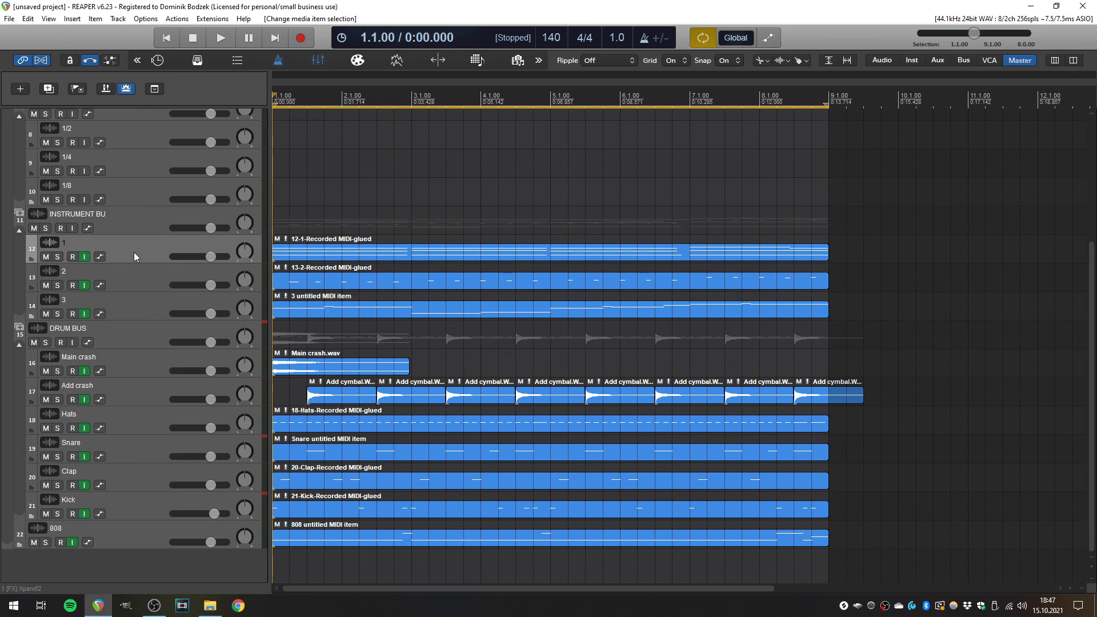